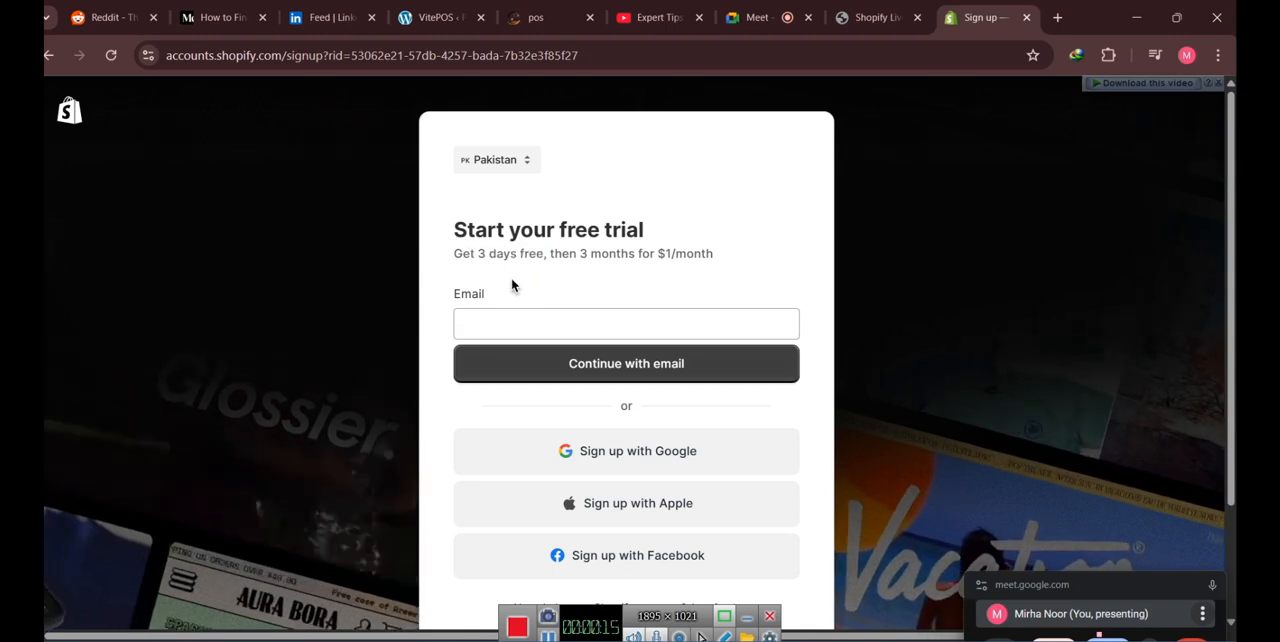
left_click_drag(562, 257, 586, 257)
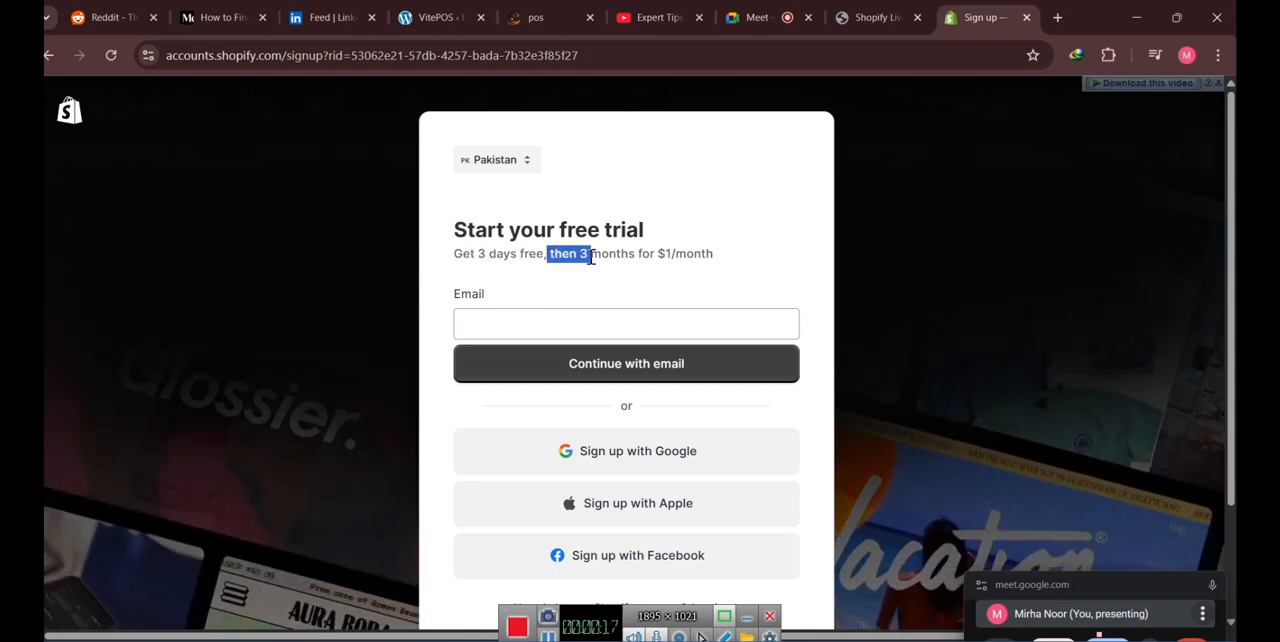
left_click(608, 280)
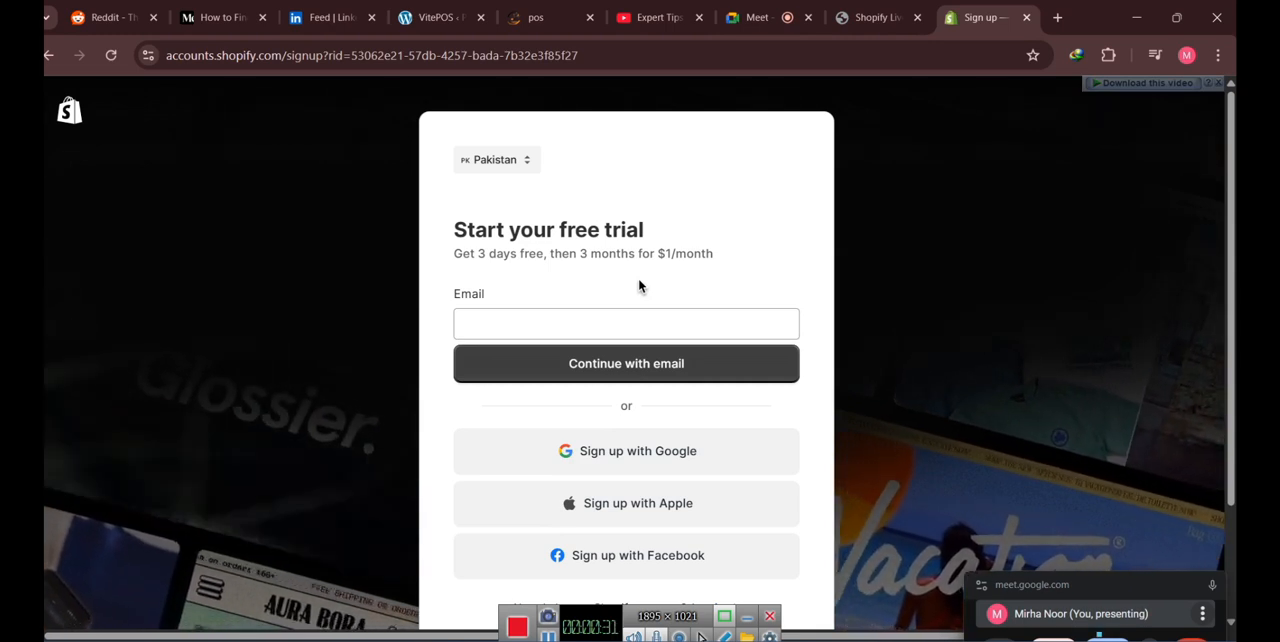
left_click(625, 298)
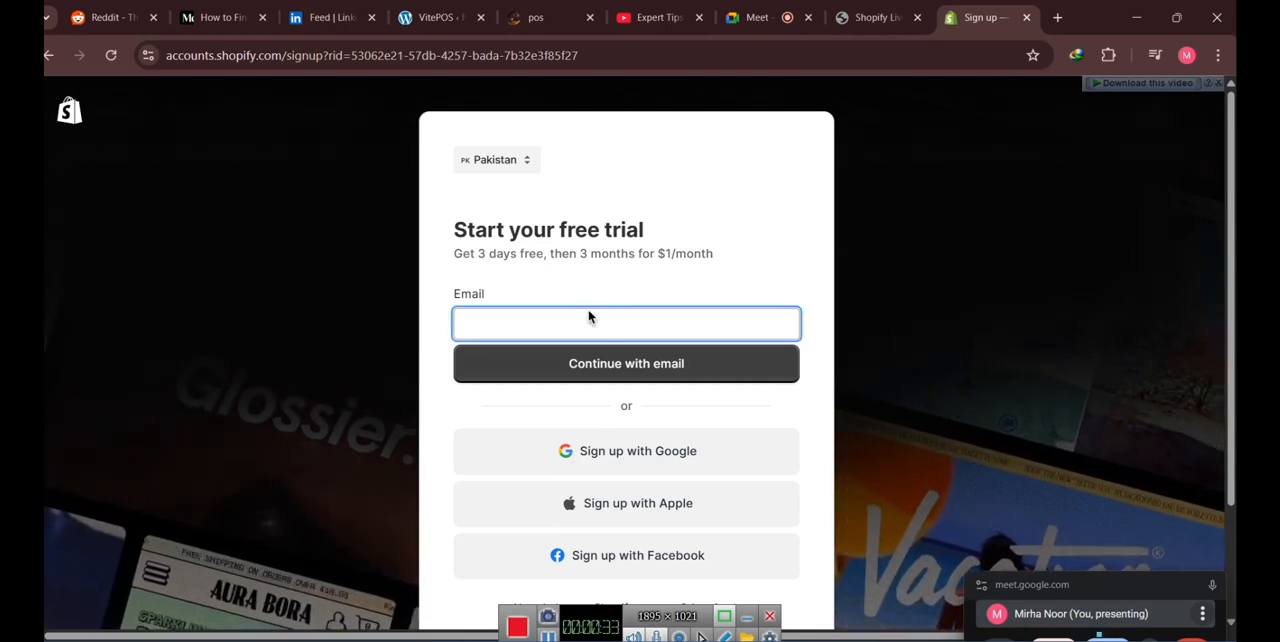
left_click_drag(452, 293, 488, 299)
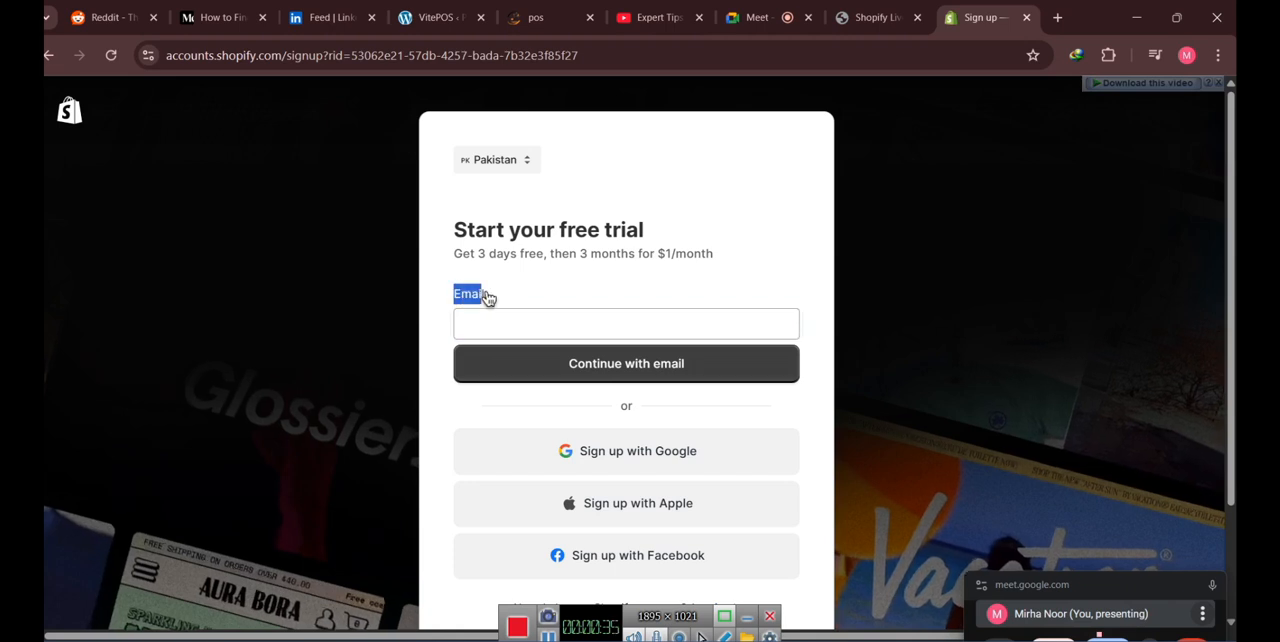
left_click(574, 325)
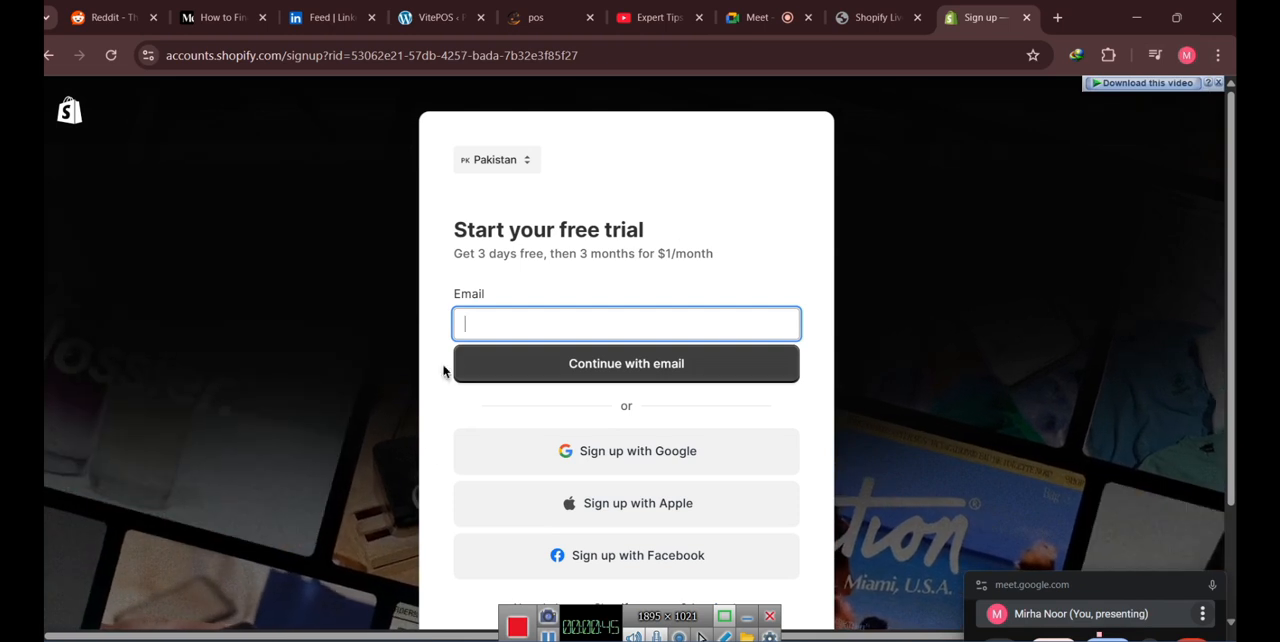
- Sign up for the free trial with the existing Google account and allow Shopify to access its information
left_click(612, 461)
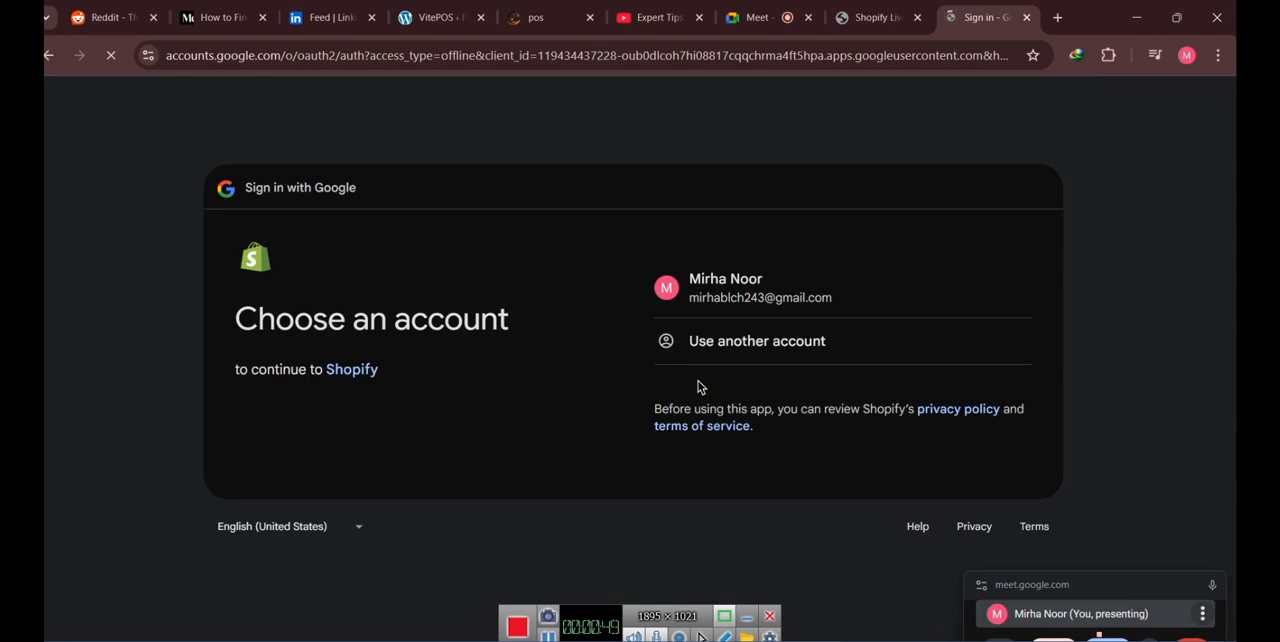
left_click(699, 284)
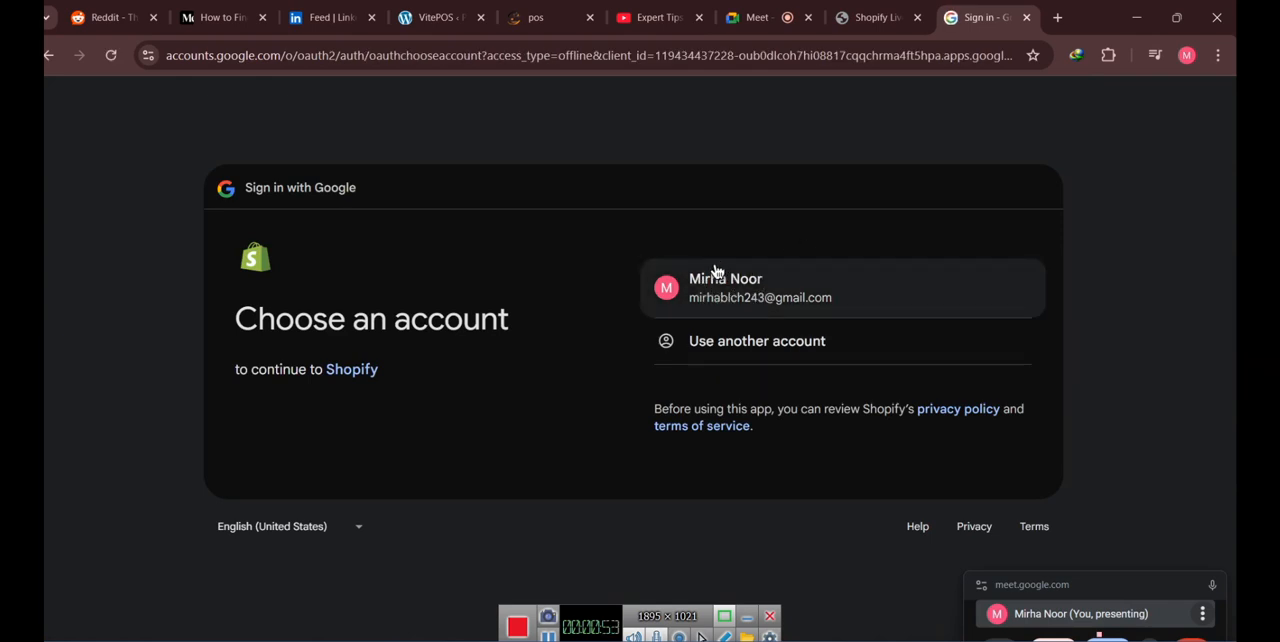
left_click(781, 288)
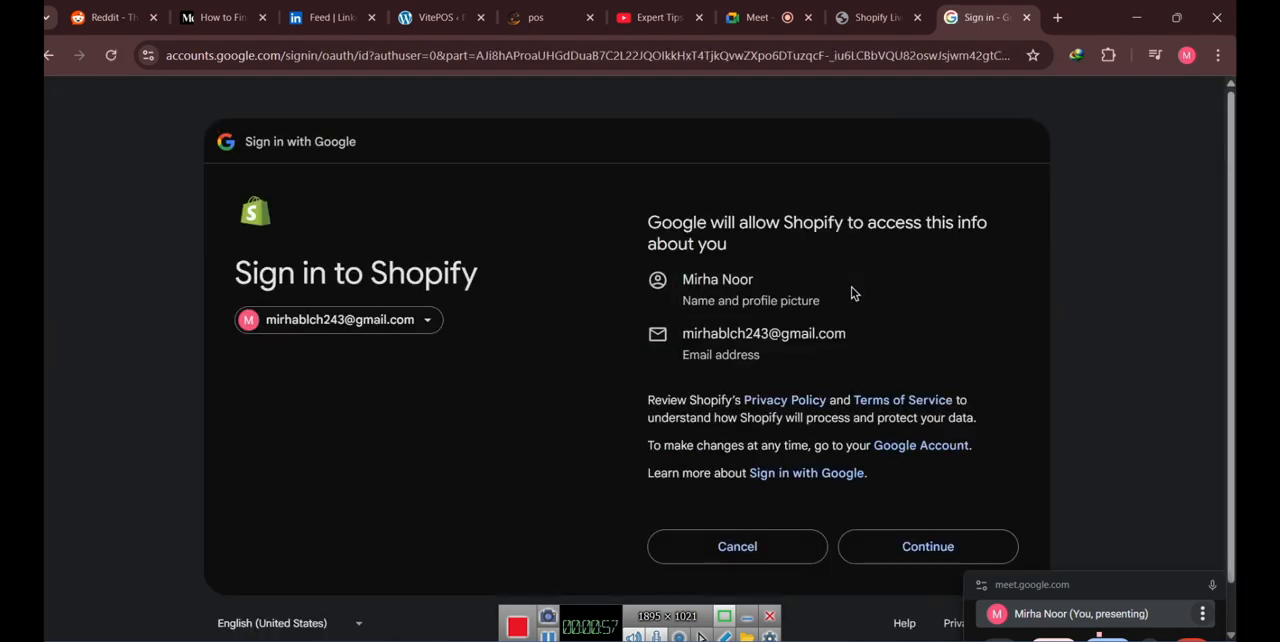
left_click(926, 553)
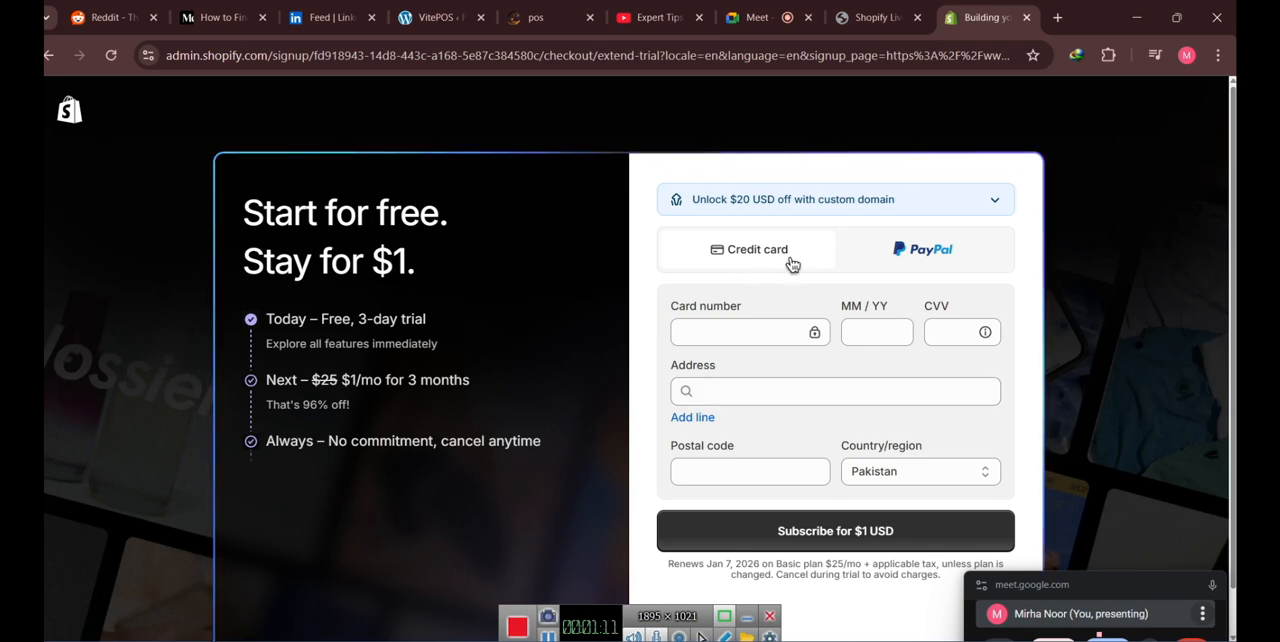
- Move the floating meeting window off the payment form and skip entering billing details
scroll(780, 362, "down", 1)
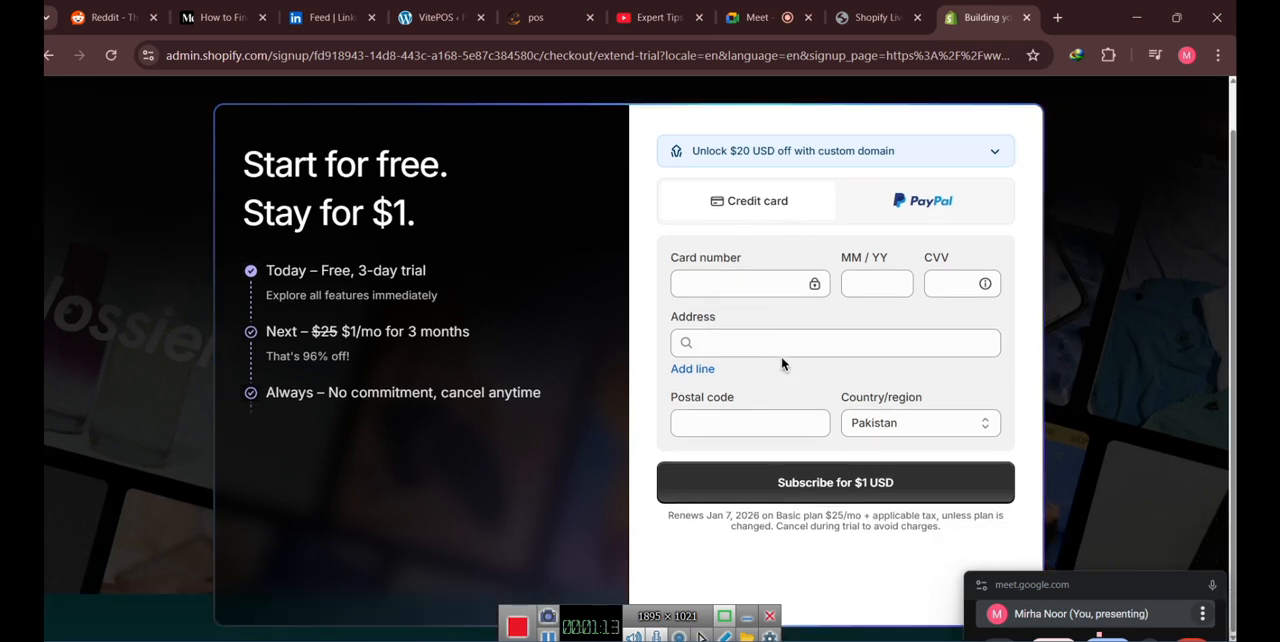
left_click_drag(1103, 588, 192, 563)
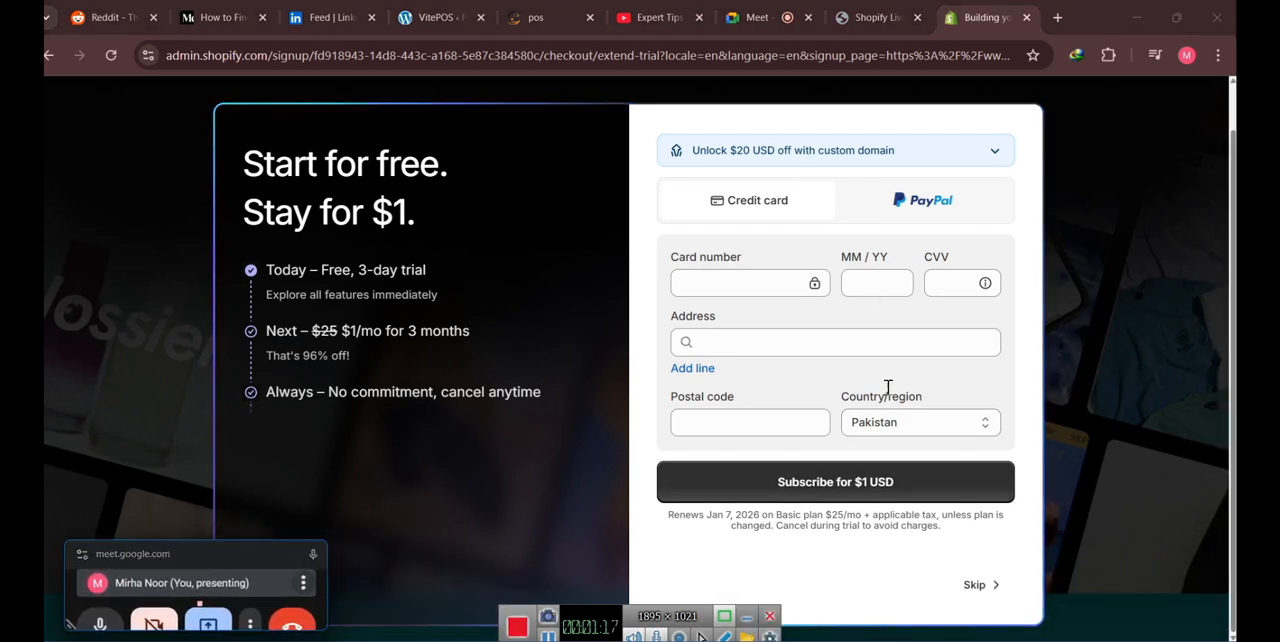
left_click(976, 586)
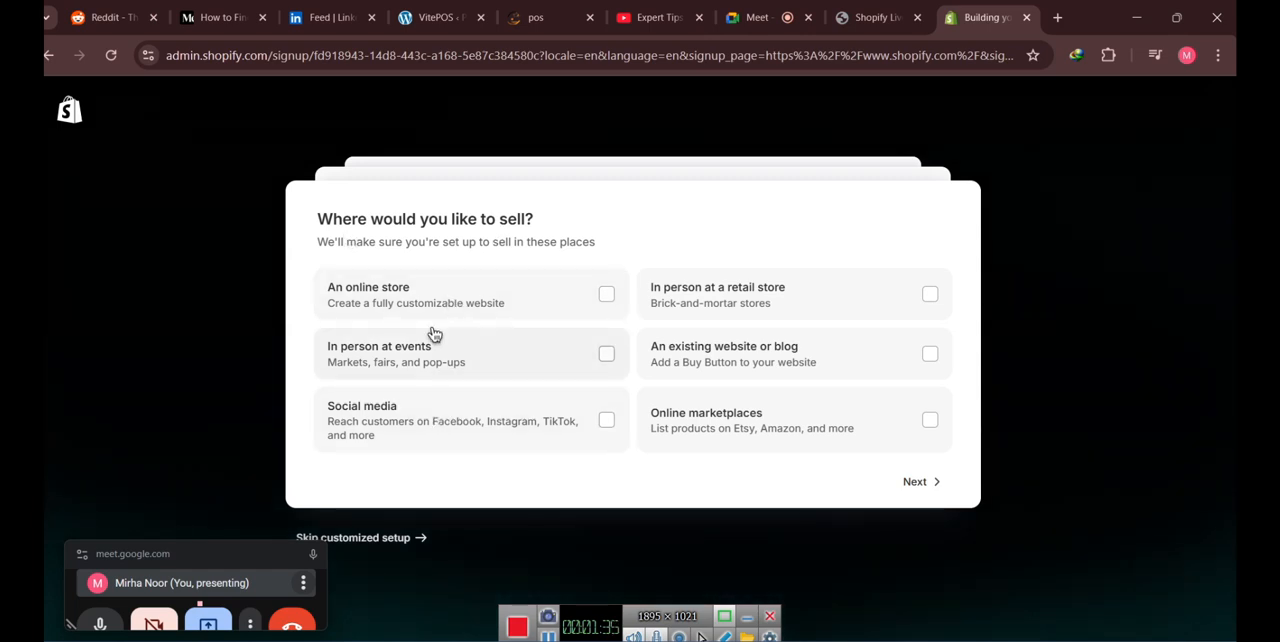
- Choose an online store as the place to sell and set the shop up for a new business or idea
left_click(434, 295)
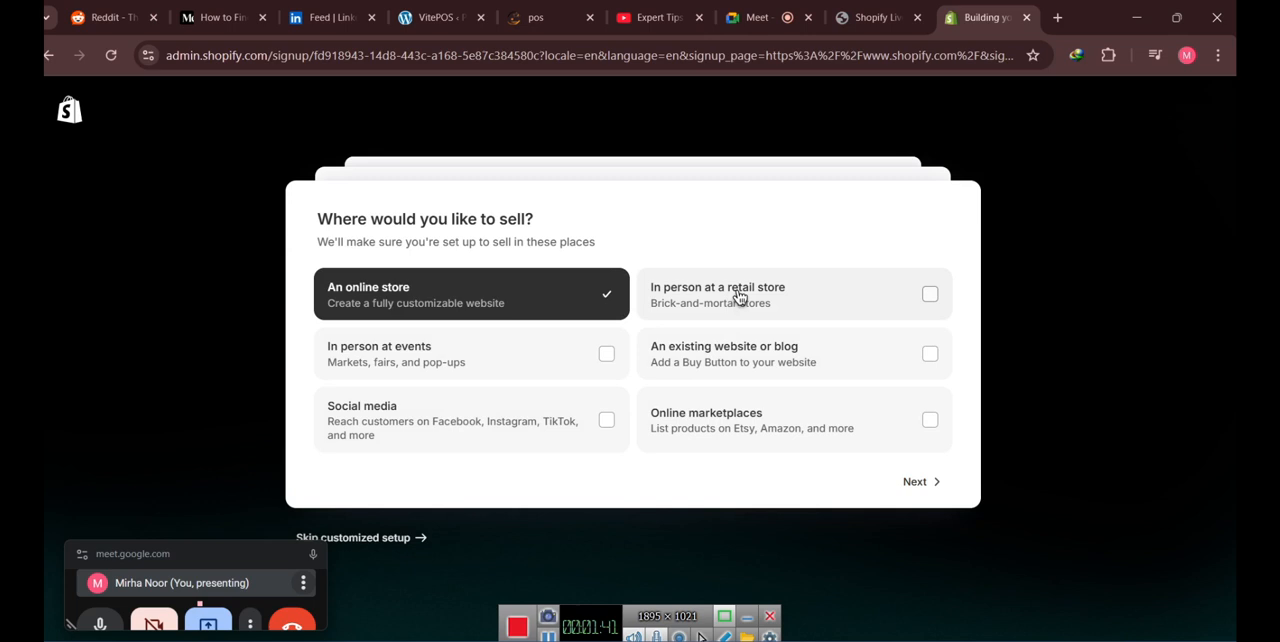
left_click(914, 484)
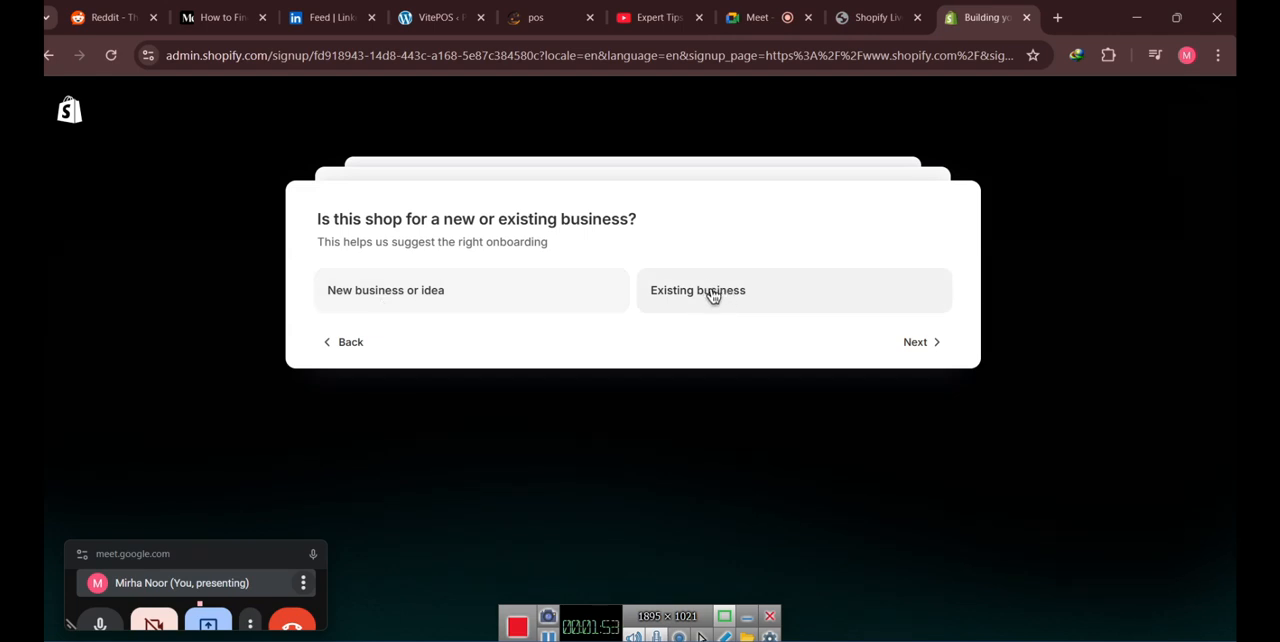
left_click(467, 305)
left_click(914, 346)
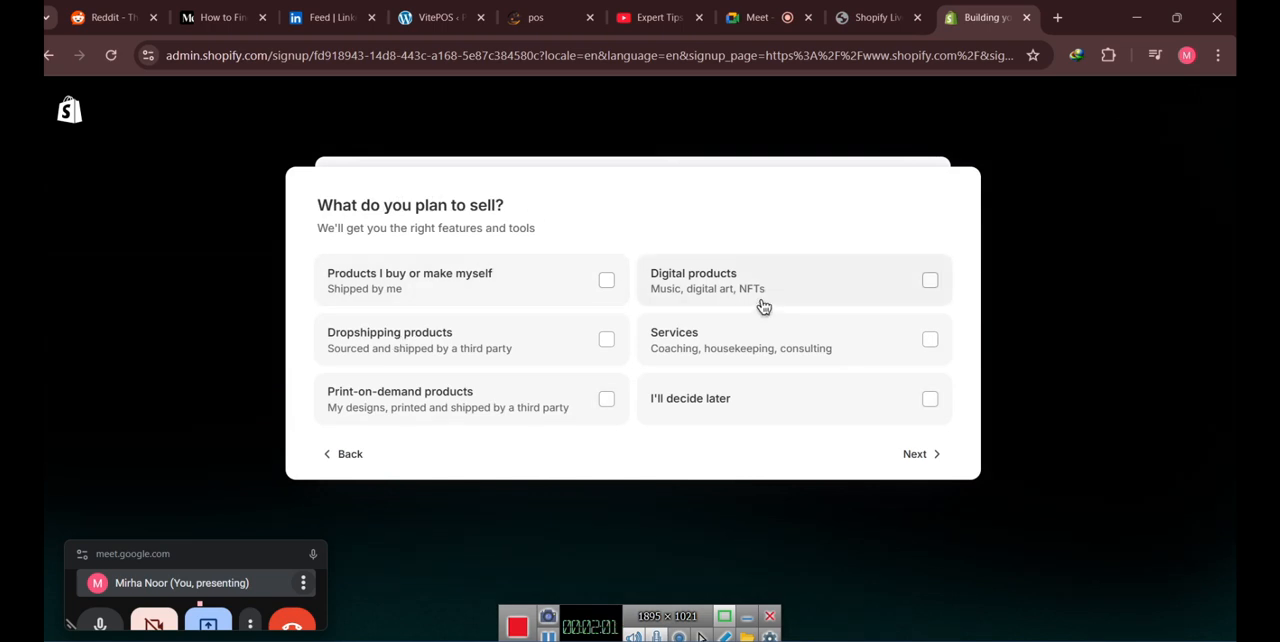
- Set the planned products to dropshipping products and products bought or made by the seller, and continue
left_click(491, 352)
left_click(497, 293)
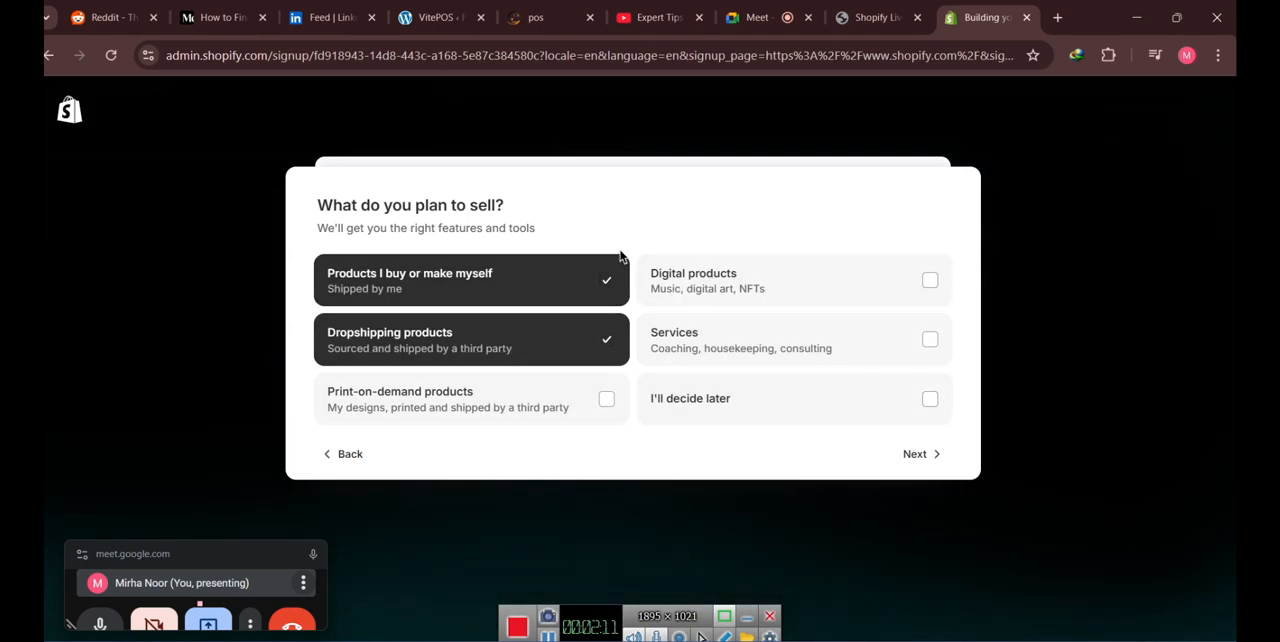
left_click(912, 455)
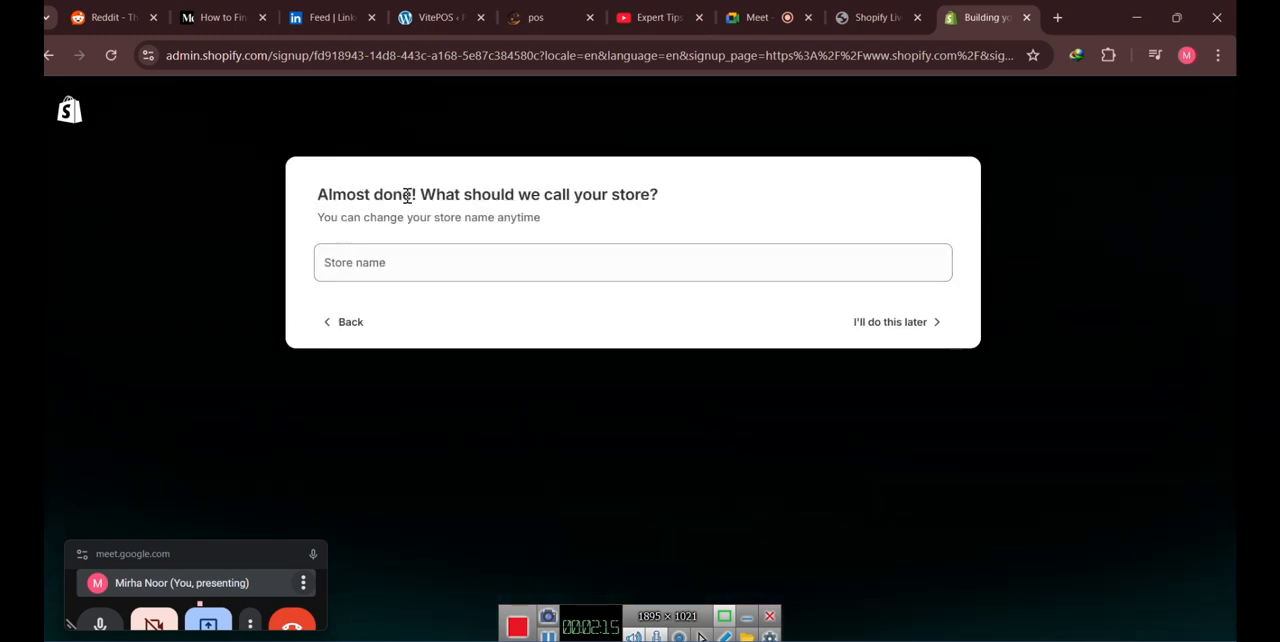
- Enter the owner's first name as the store name and finish the store setup
left_click_drag(419, 194, 670, 204)
left_click(674, 210)
left_click(488, 264)
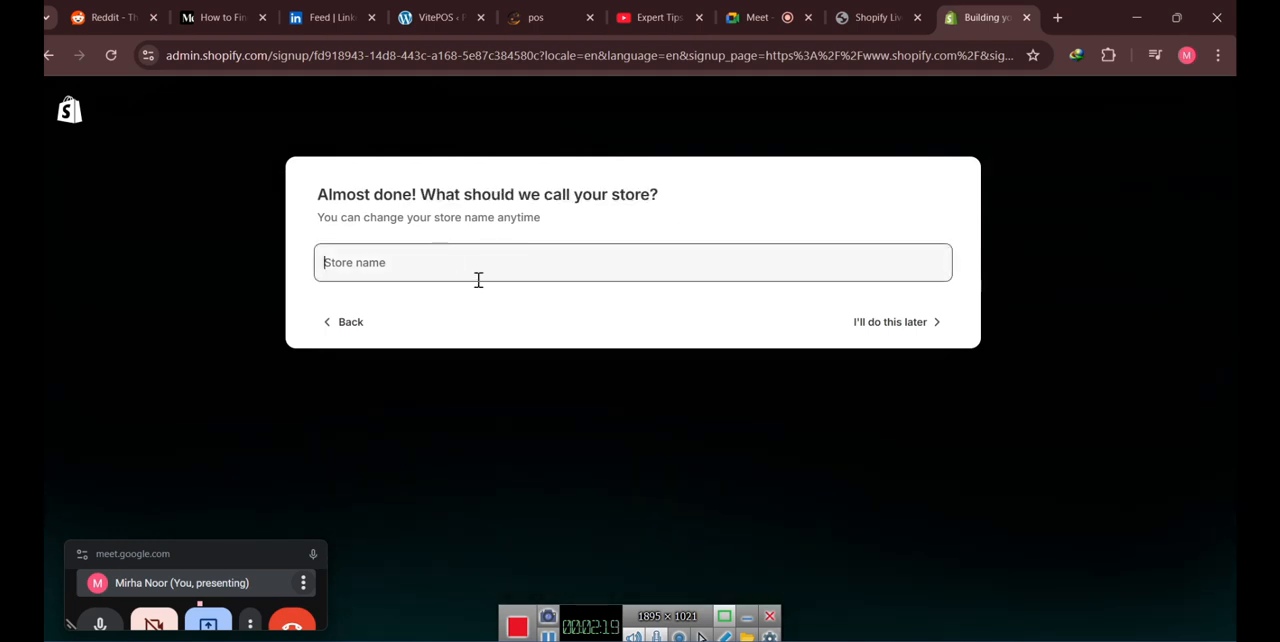
type("Mirha")
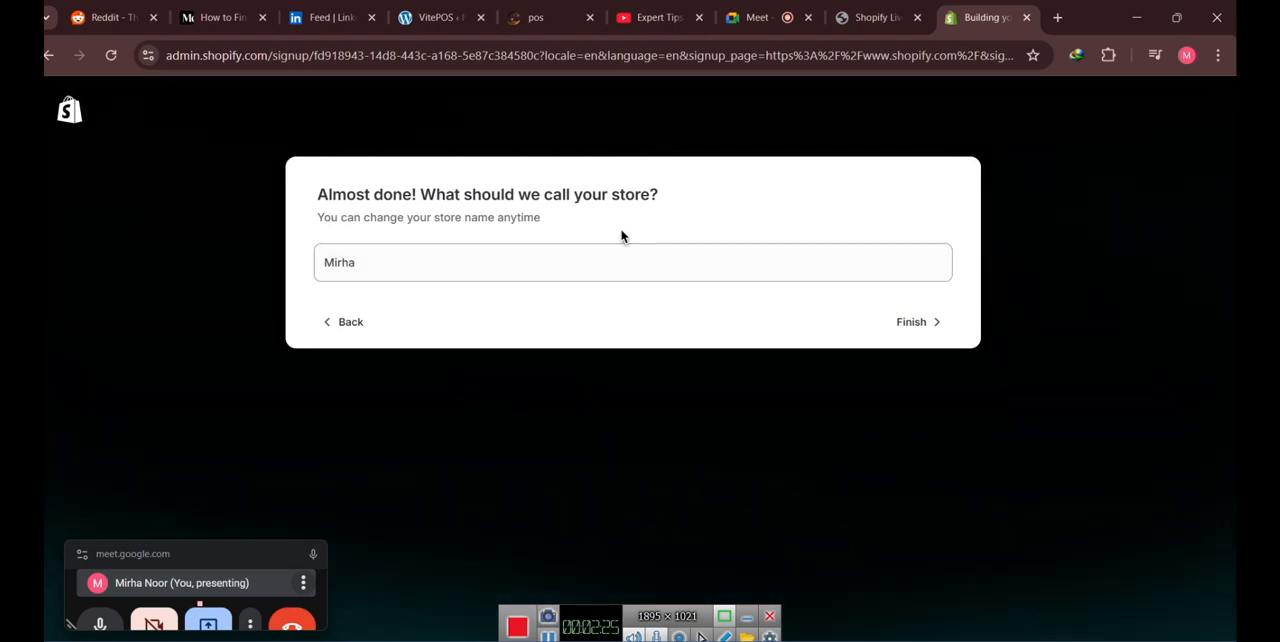
left_click(905, 322)
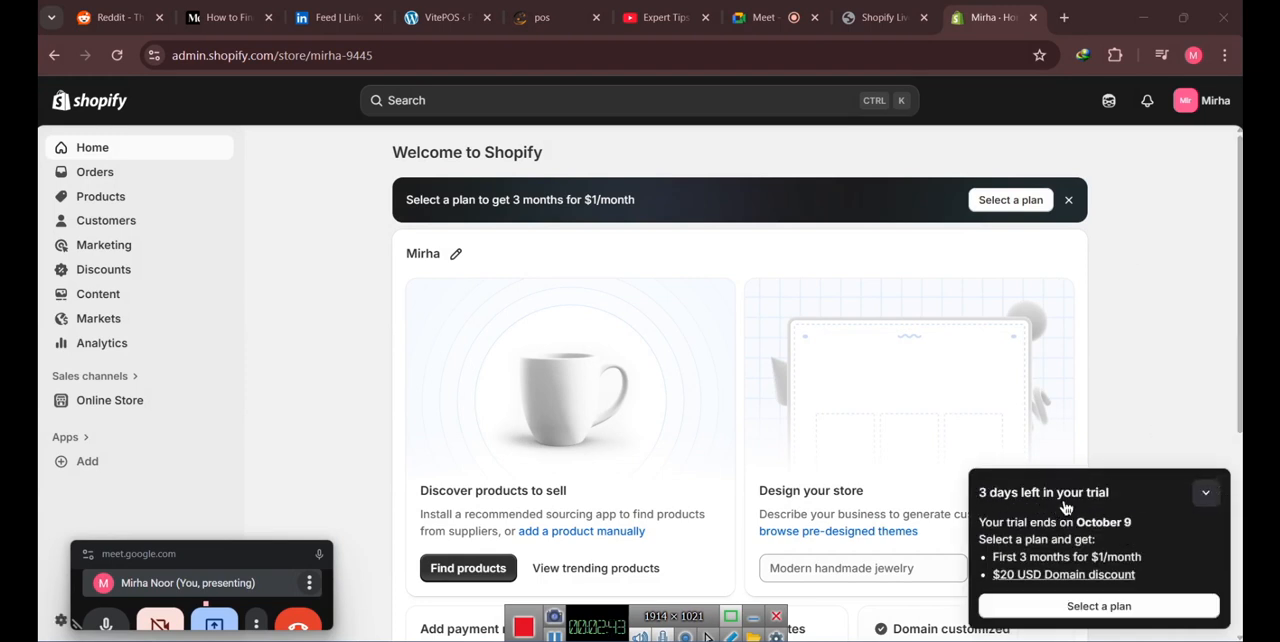
- Get the trial notice and floating meeting window out of the way to look over the whole home page
left_click(1207, 494)
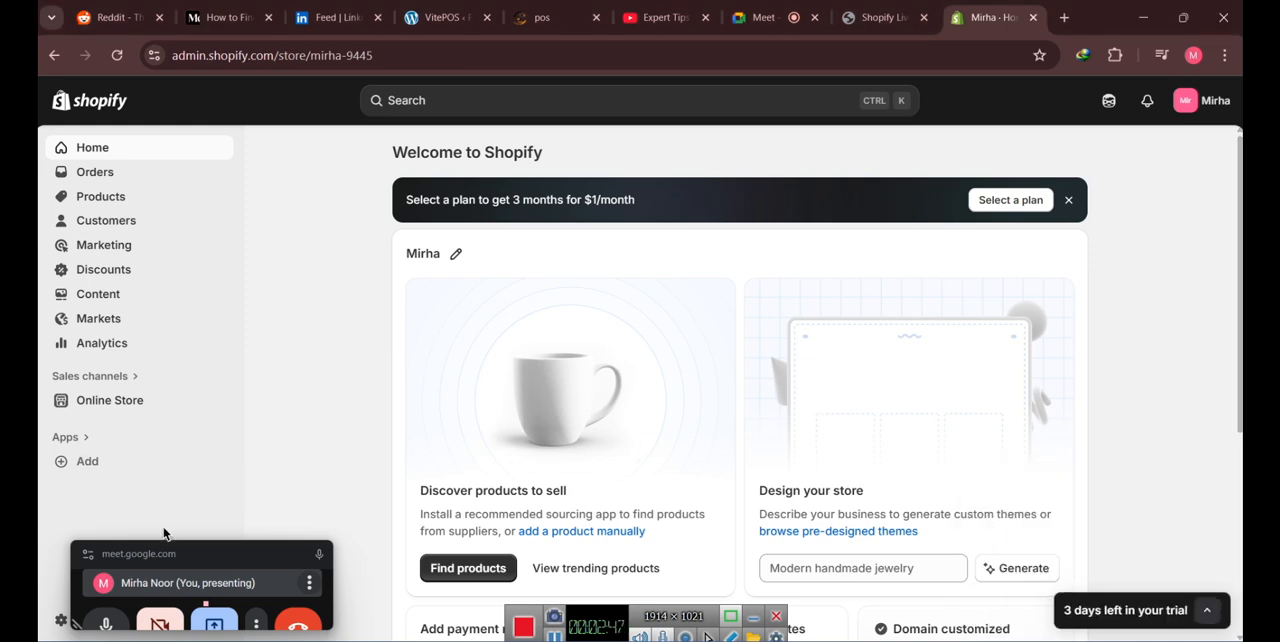
left_click_drag(229, 555, 153, 628)
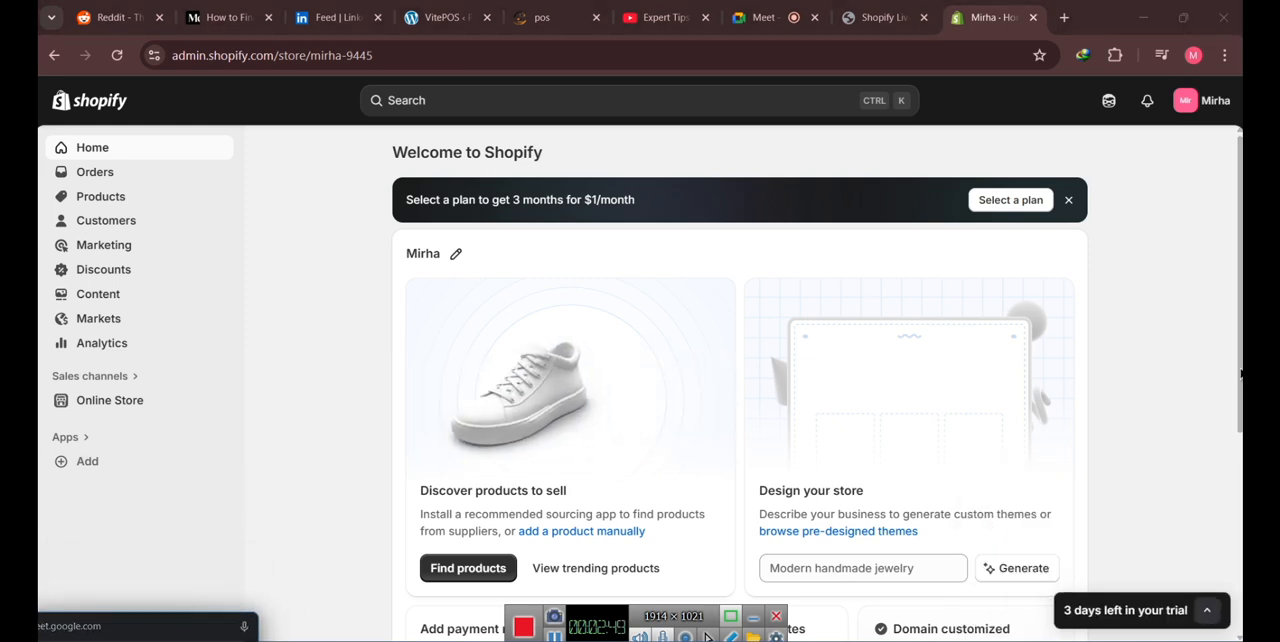
scroll(456, 298, "down", 1)
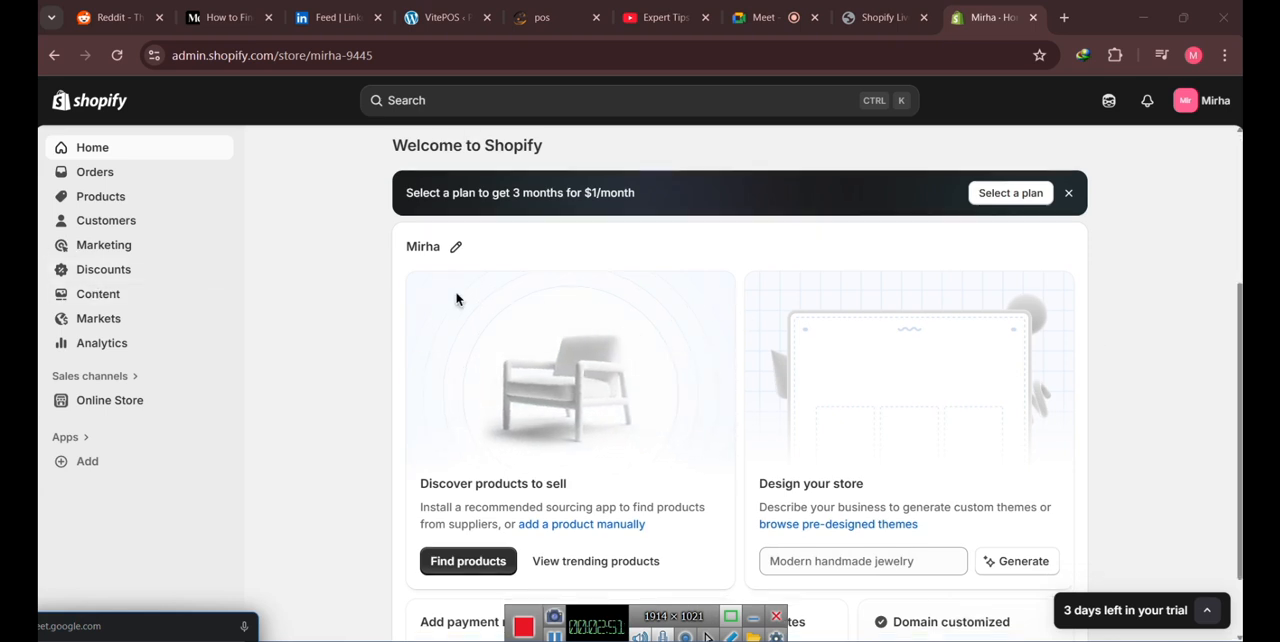
scroll(456, 298, "down", 4)
left_click_drag(1237, 354, 1236, 148)
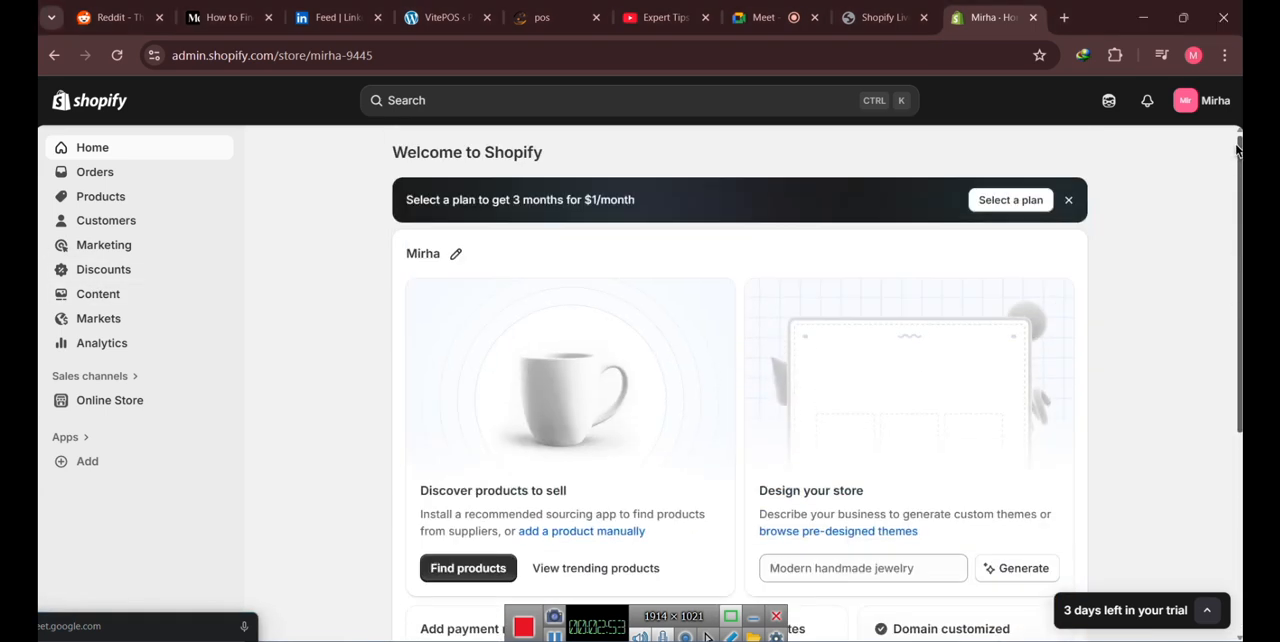
scroll(1231, 374, "down", 5)
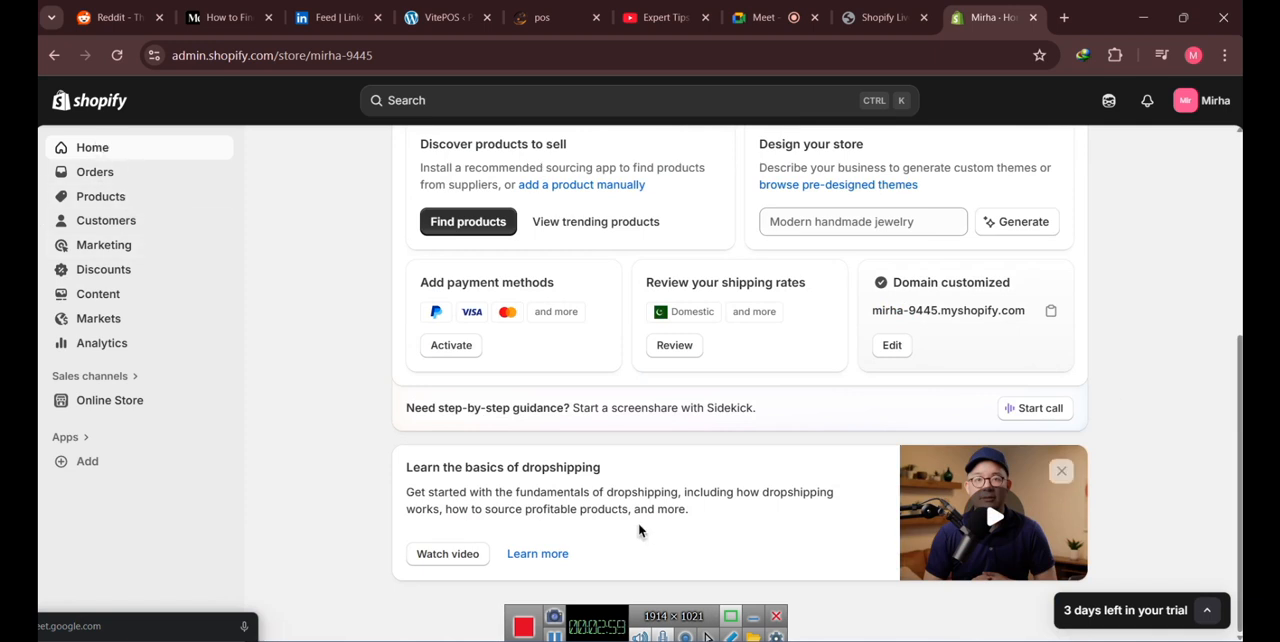
- Switch to the Shopify Live Classes PDF and review the topics on creating an account and configuring basic store settings
left_click(890, 14)
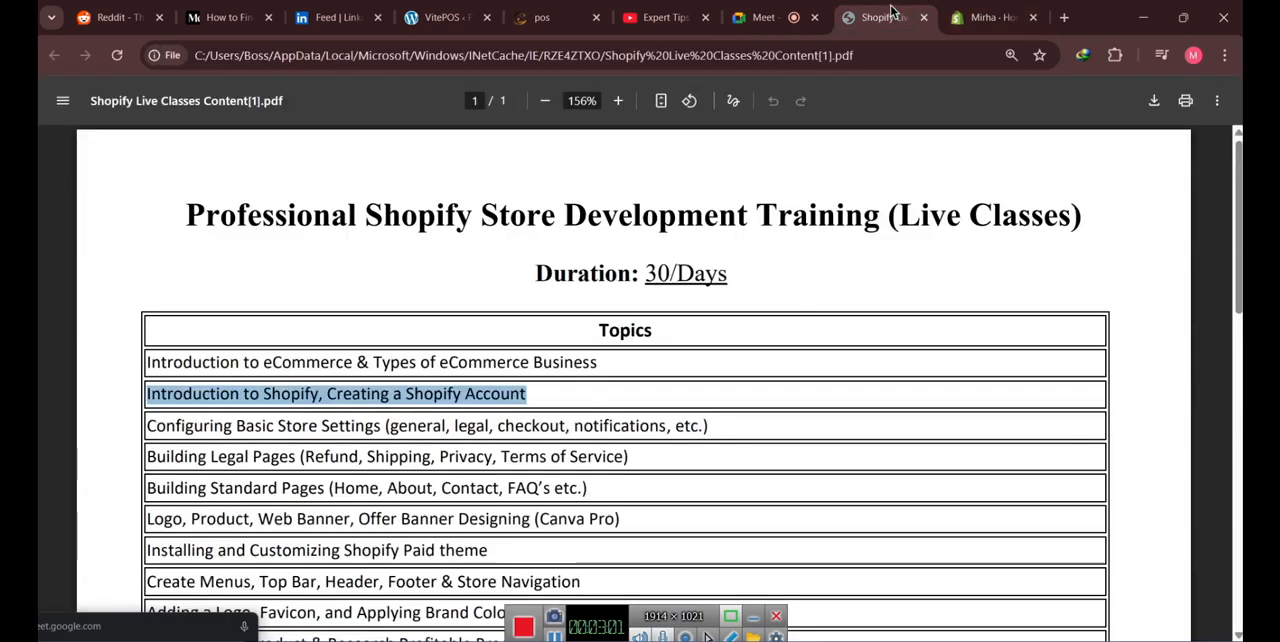
scroll(590, 330, "down", 1)
left_click_drag(148, 340, 383, 339)
left_click_drag(383, 339, 139, 340)
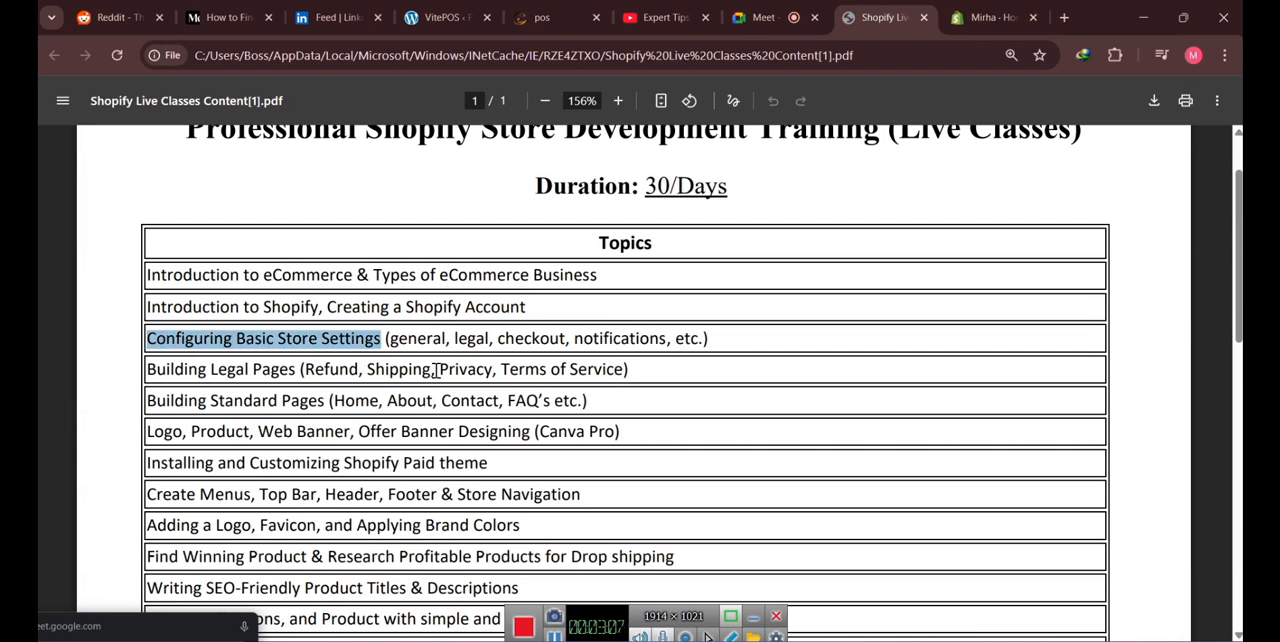
left_click_drag(387, 339, 712, 340)
left_click_drag(532, 307, 136, 308)
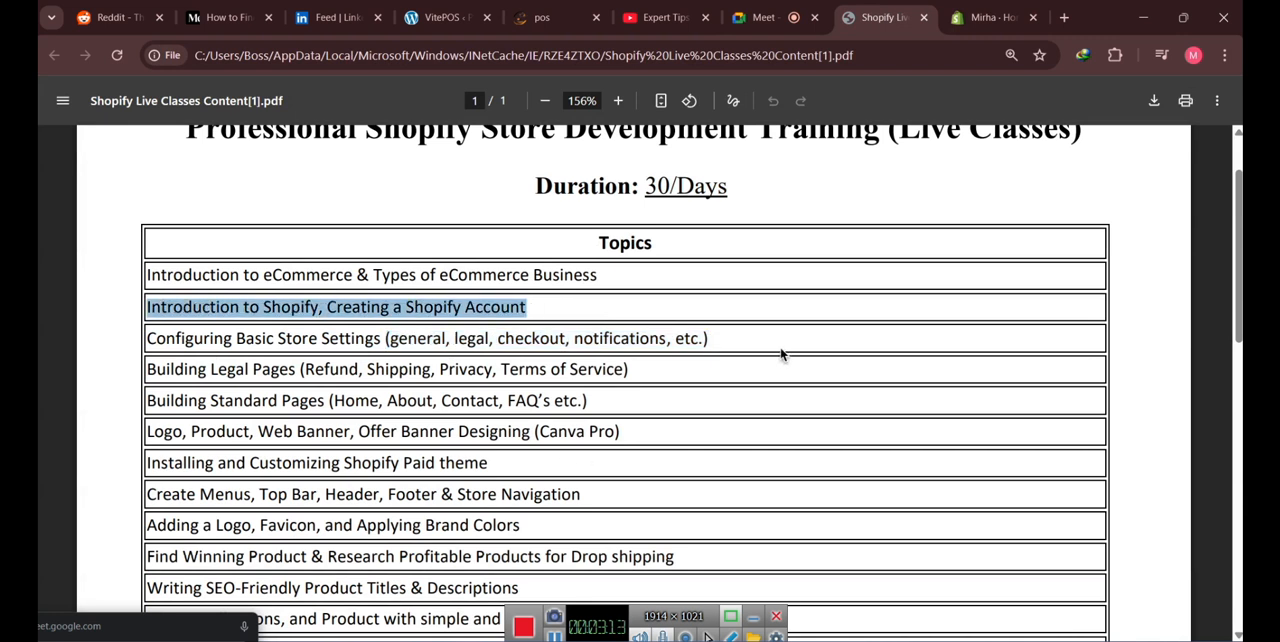
left_click(617, 338)
left_click_drag(148, 338, 722, 337)
left_click(718, 337)
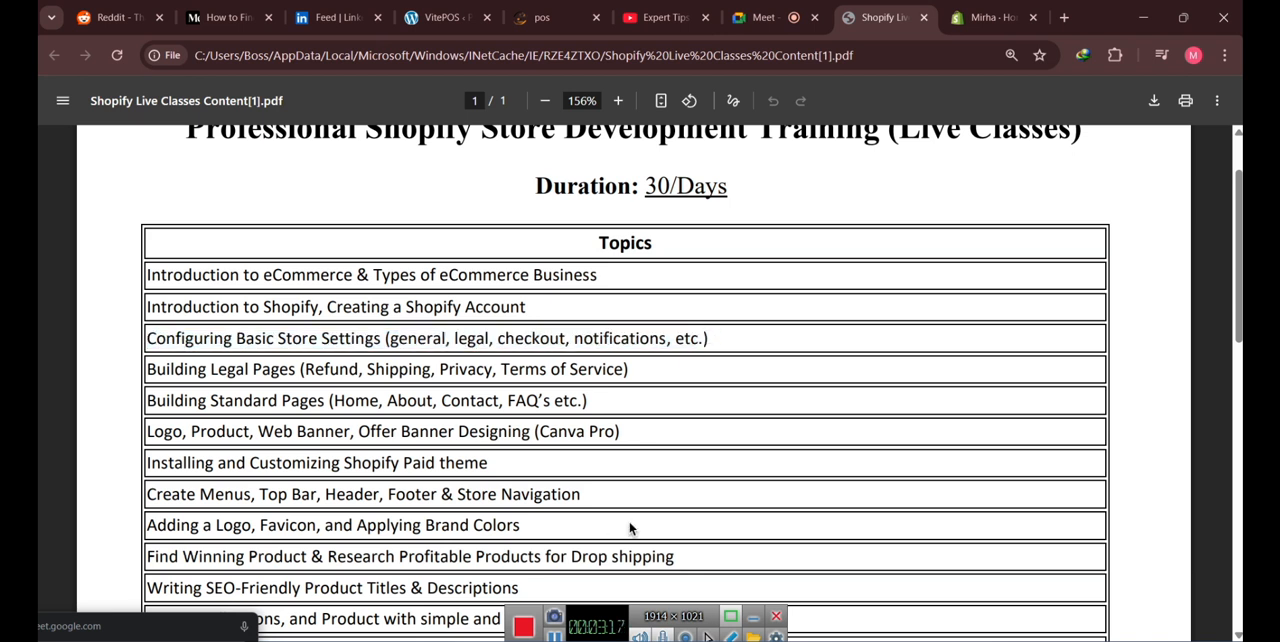
- Return to the Shopify admin and view the Orders, Products and Collections pages
left_click(990, 17)
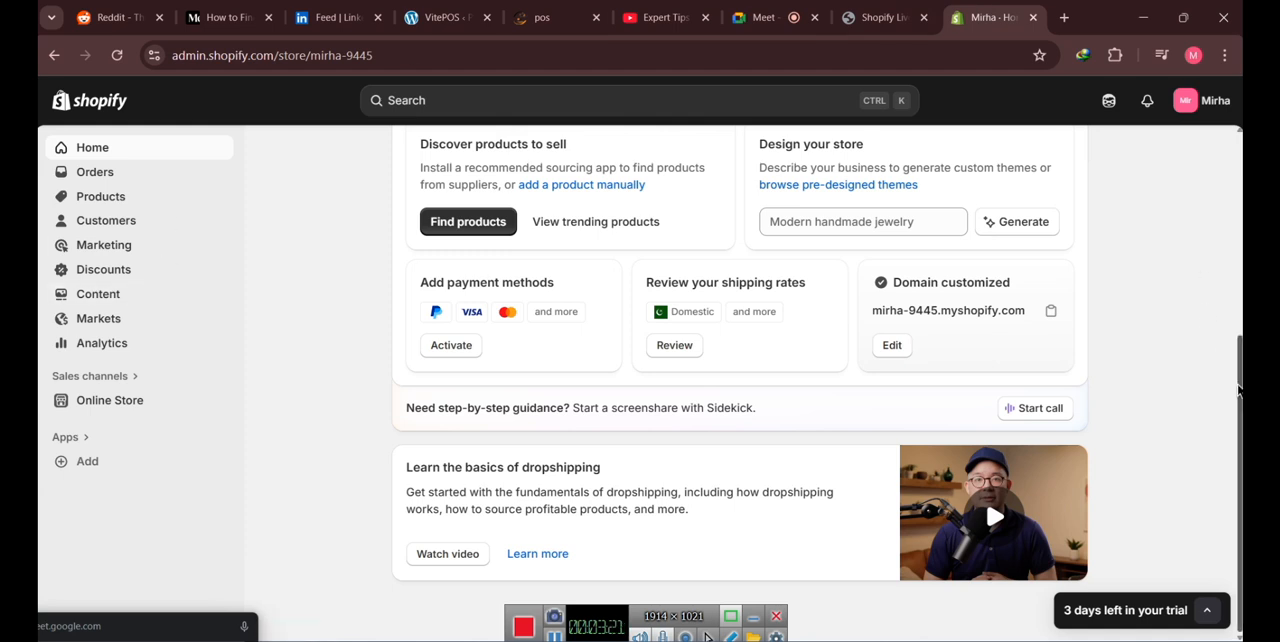
scroll(1222, 351, "up", 2)
scroll(740, 380, "up", 3)
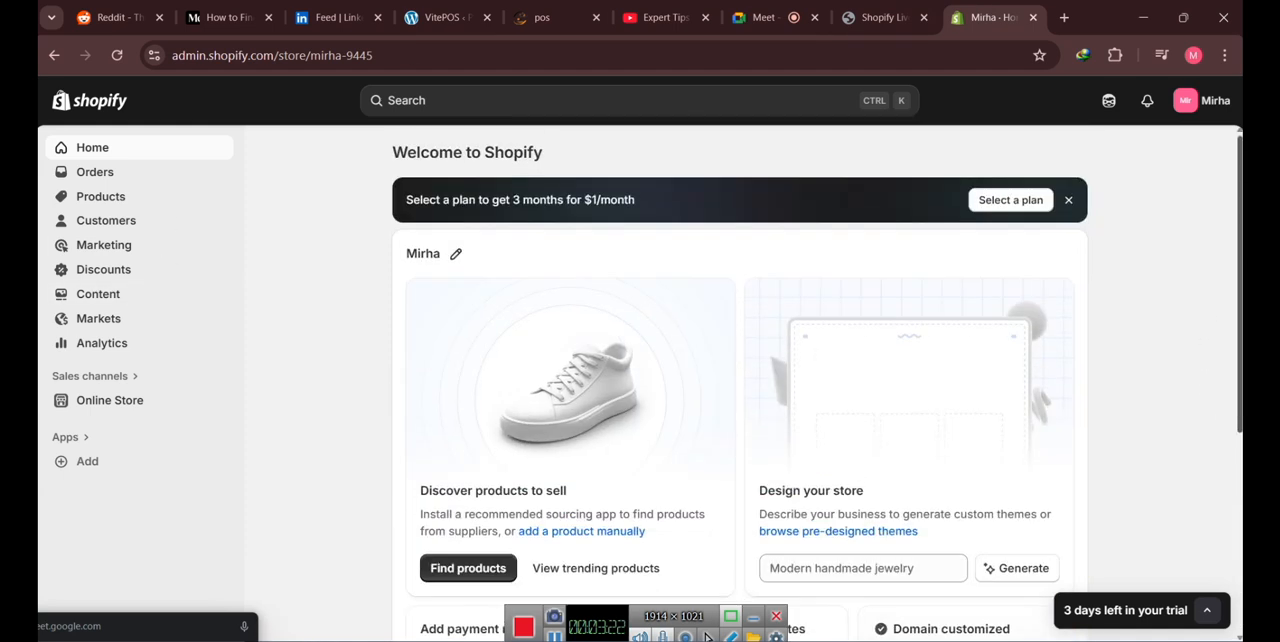
left_click(95, 176)
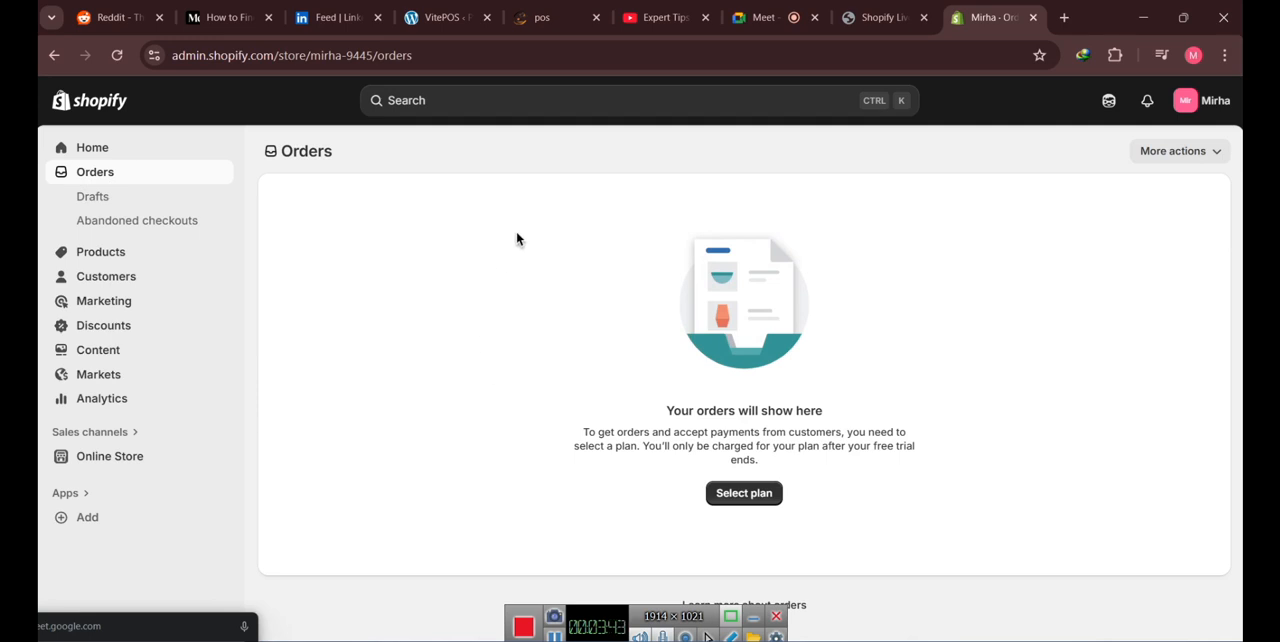
left_click(107, 254)
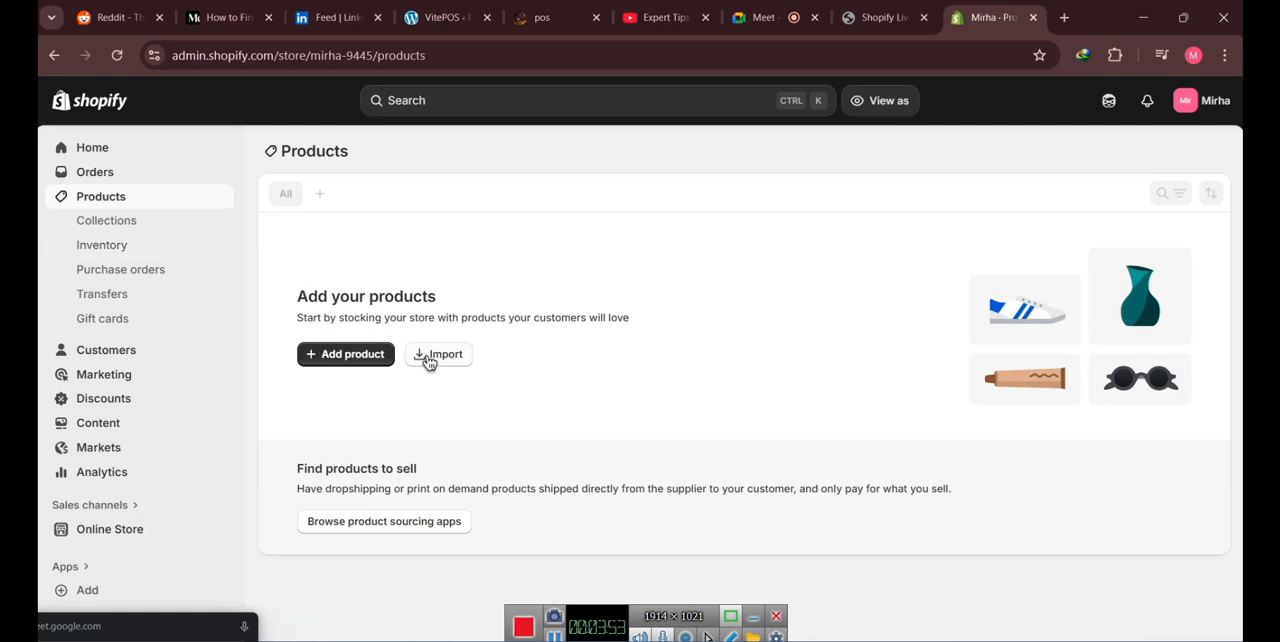
left_click(113, 222)
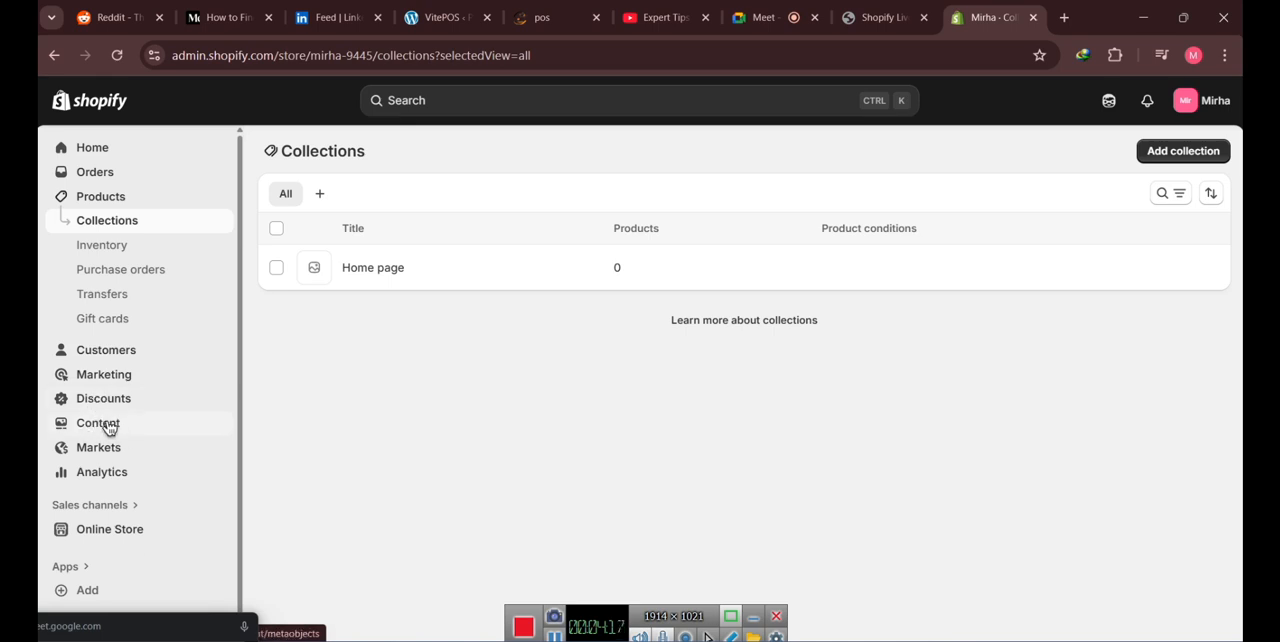
- Open the themes page of the Online Store sales channel
scroll(108, 430, "down", 1)
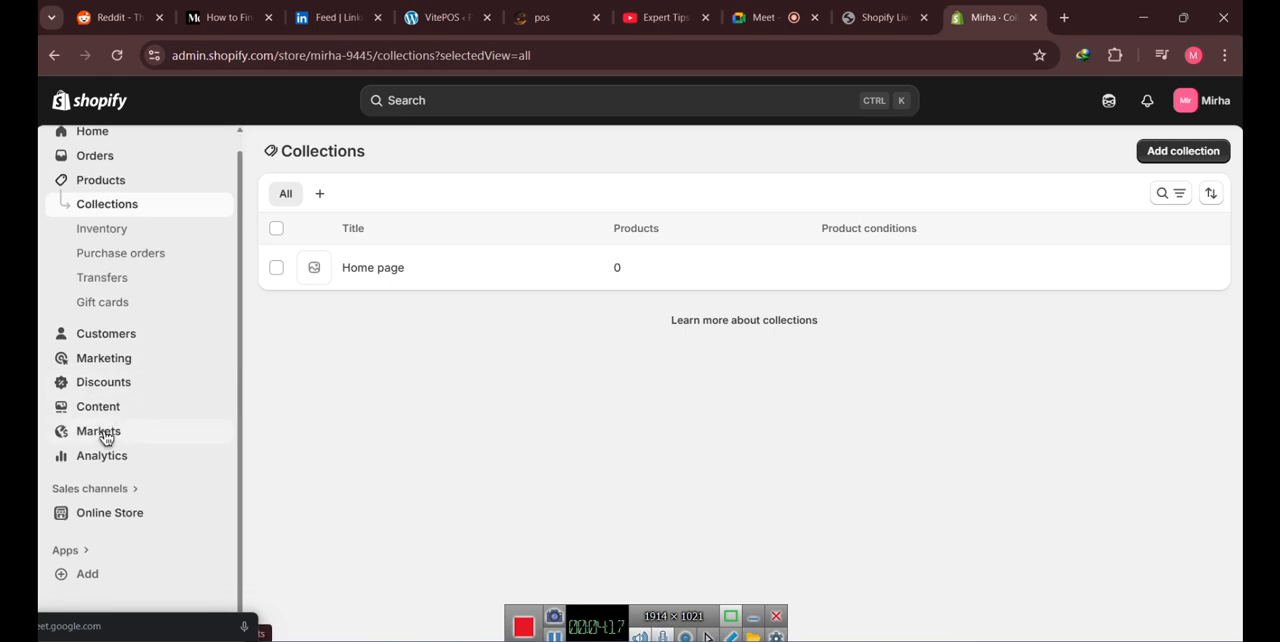
left_click(158, 514)
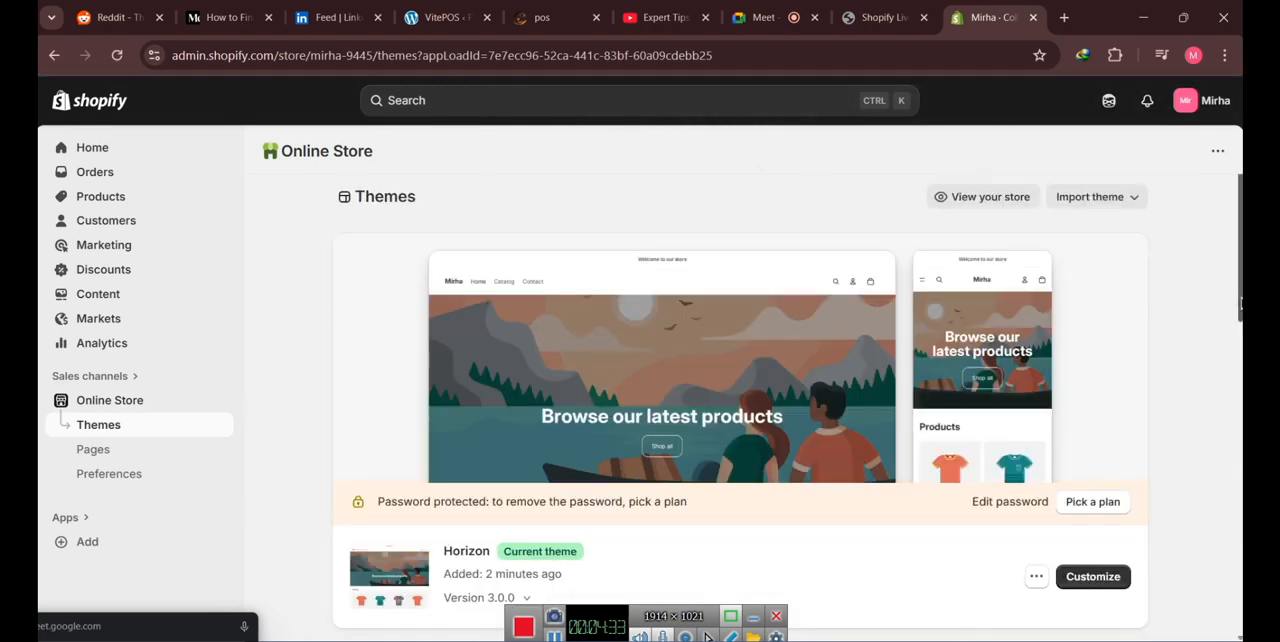
- View the live online store from the themes page and highlight its web address
scroll(1225, 410, "down", 4)
scroll(1224, 330, "up", 4)
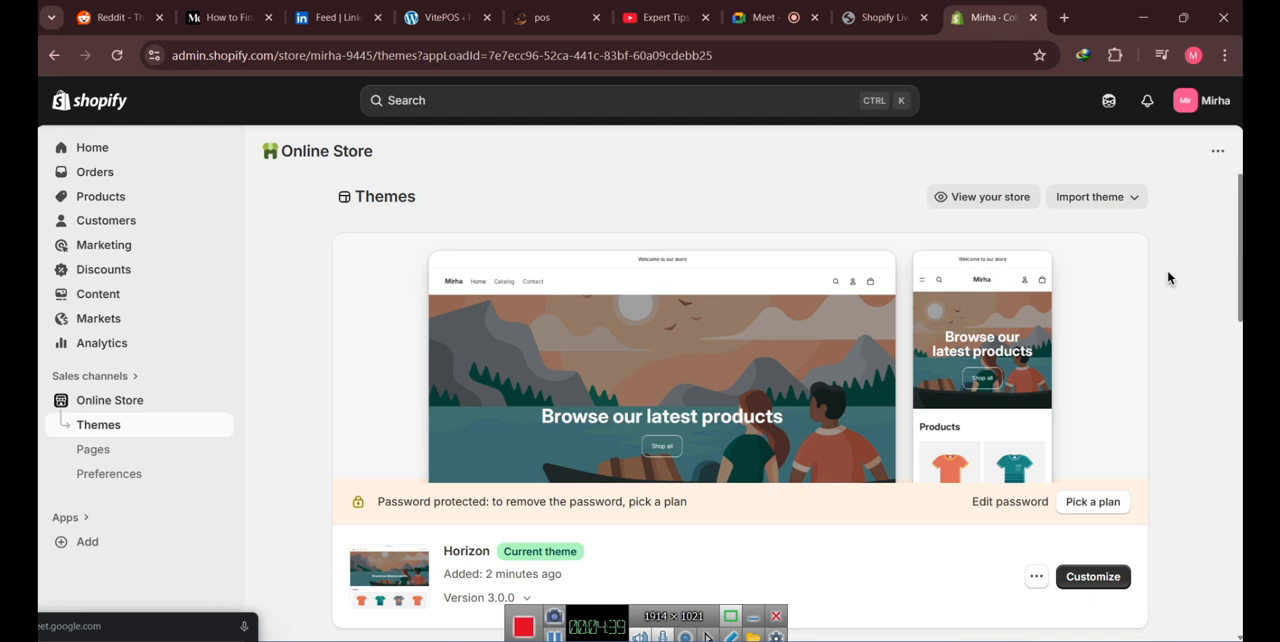
left_click(975, 199)
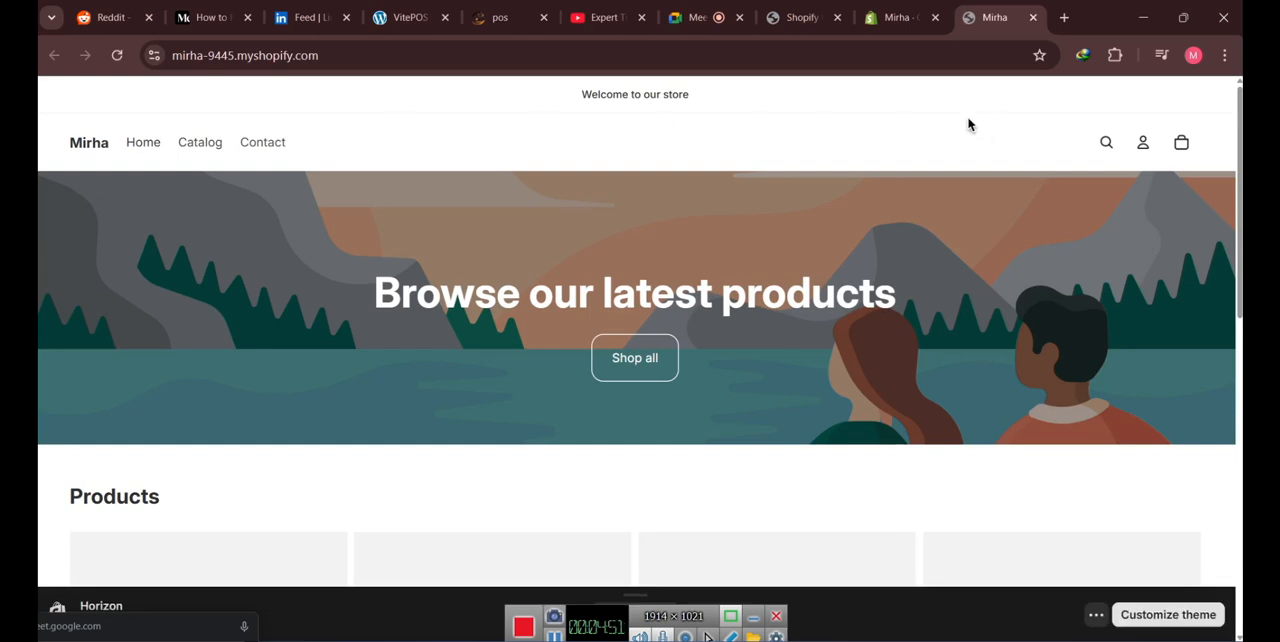
left_click_drag(327, 55, 154, 55)
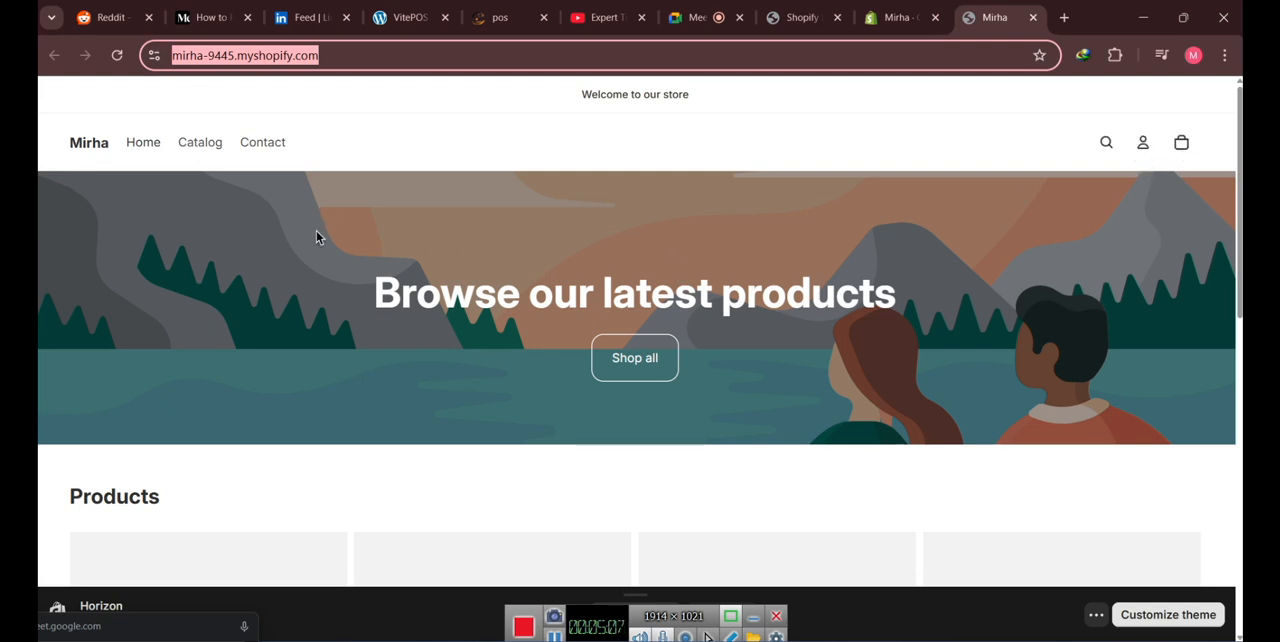
- Look over the storefront's home page, including the product titles and prices and the email list sign-up section
scroll(486, 294, "down", 3)
left_click_drag(63, 323, 434, 342)
scroll(266, 364, "down", 1)
scroll(855, 379, "down", 3)
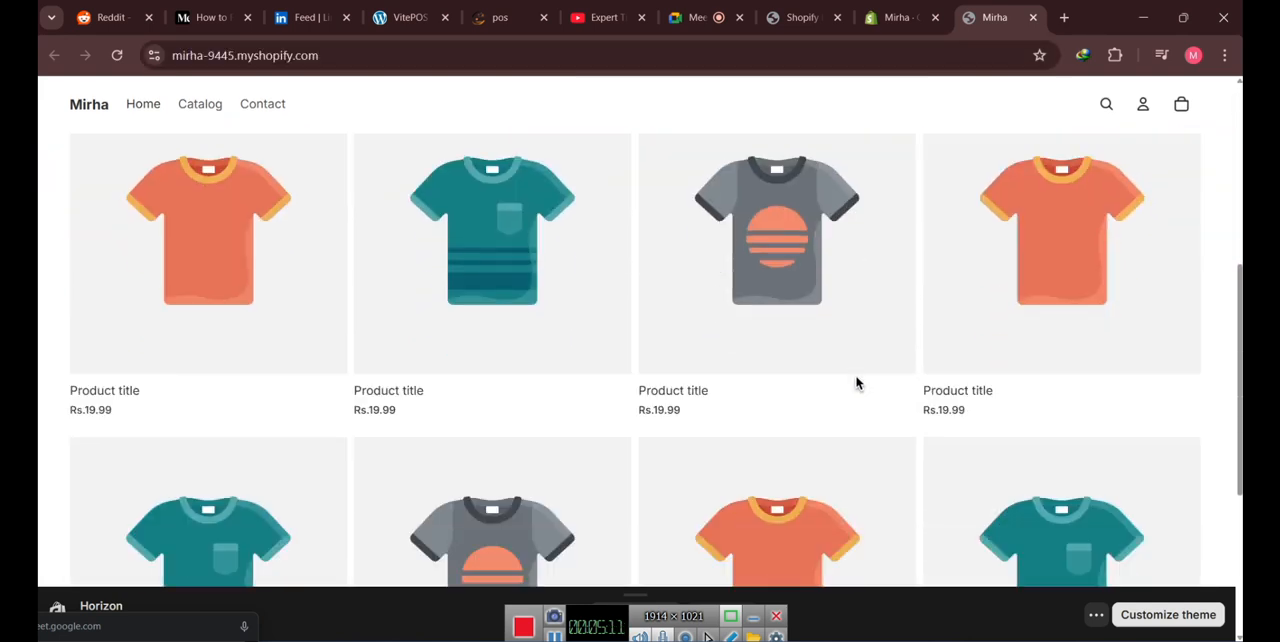
left_click_drag(50, 298, 125, 329)
left_click(65, 323)
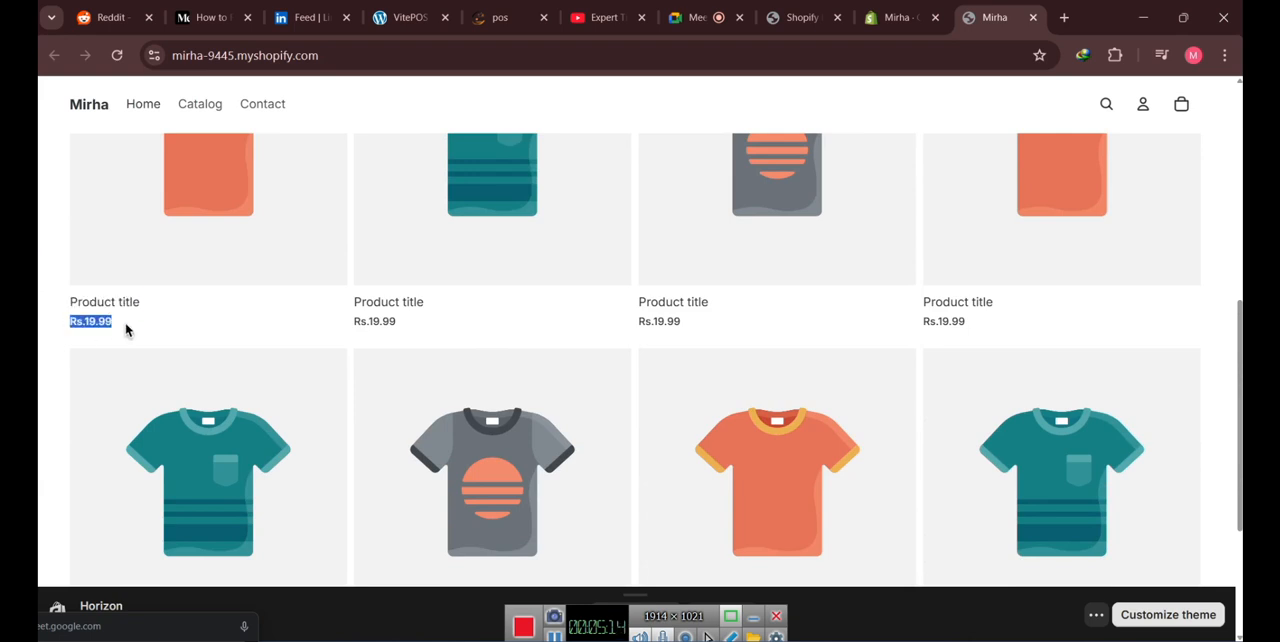
left_click(318, 329)
scroll(316, 328, "down", 3)
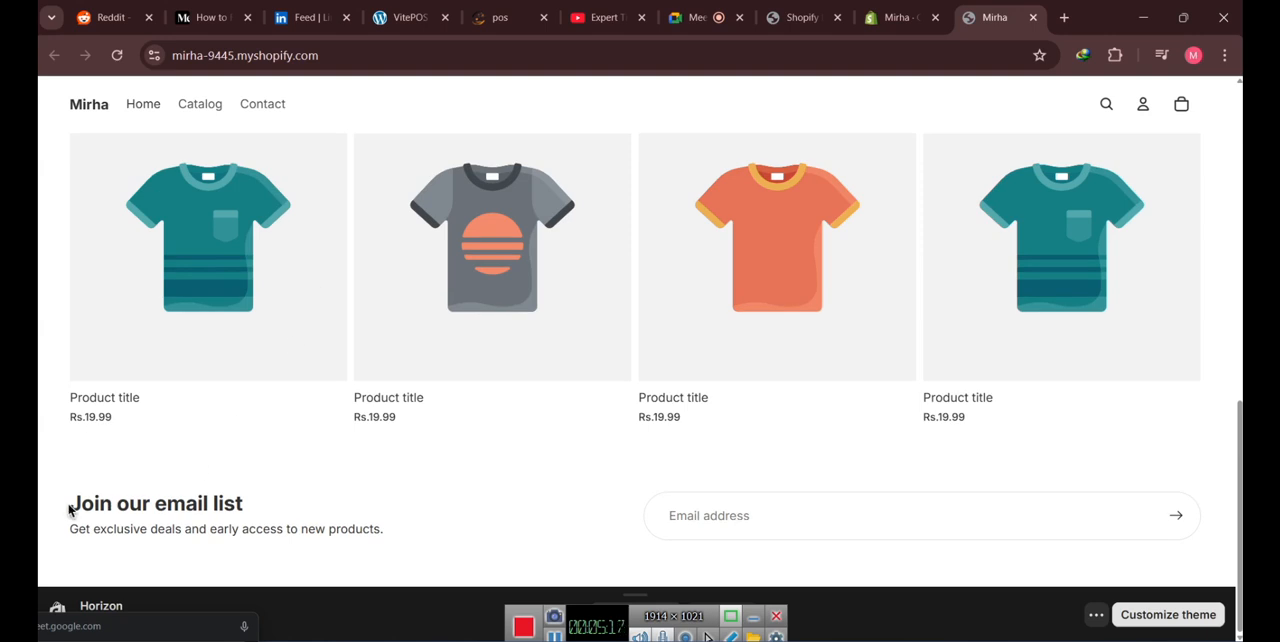
left_click_drag(60, 512, 359, 515)
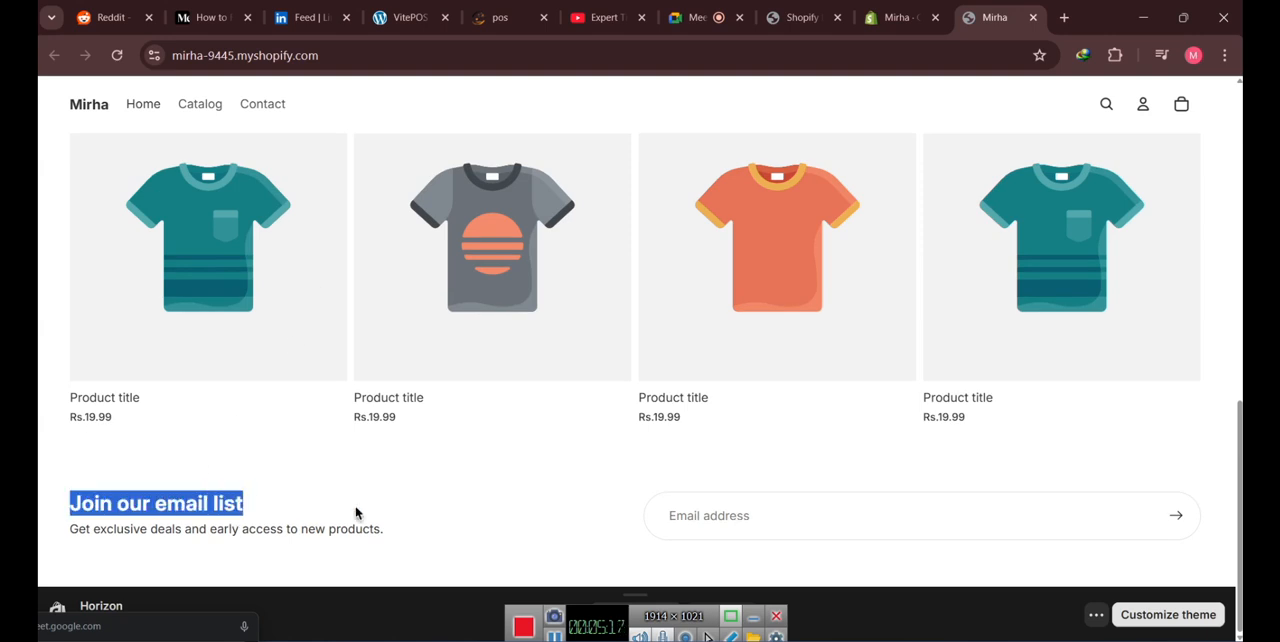
- Hide the theme preview bar on the storefront
left_click(1096, 615)
left_click(1100, 556)
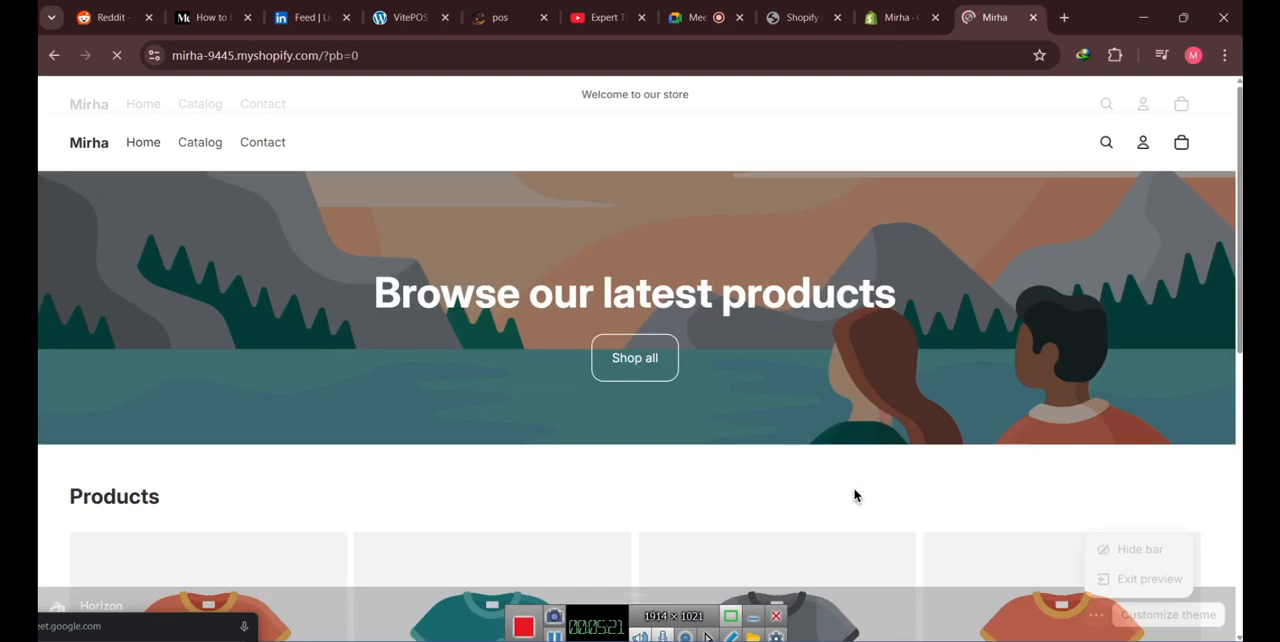
left_click_drag(1241, 297, 1237, 297)
left_click(1164, 312)
left_click(1238, 291)
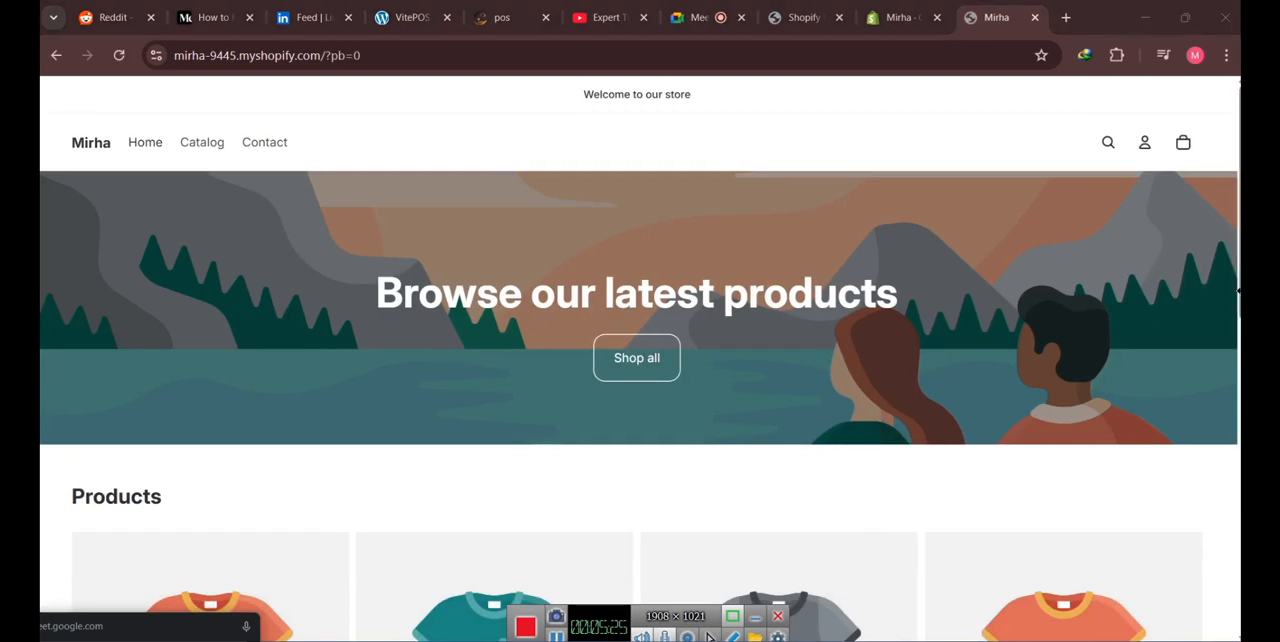
left_click(1111, 383)
- Review the storefront's home page from banner to footer and compare it with the themes page in the Shopify admin
scroll(951, 406, "down", 10)
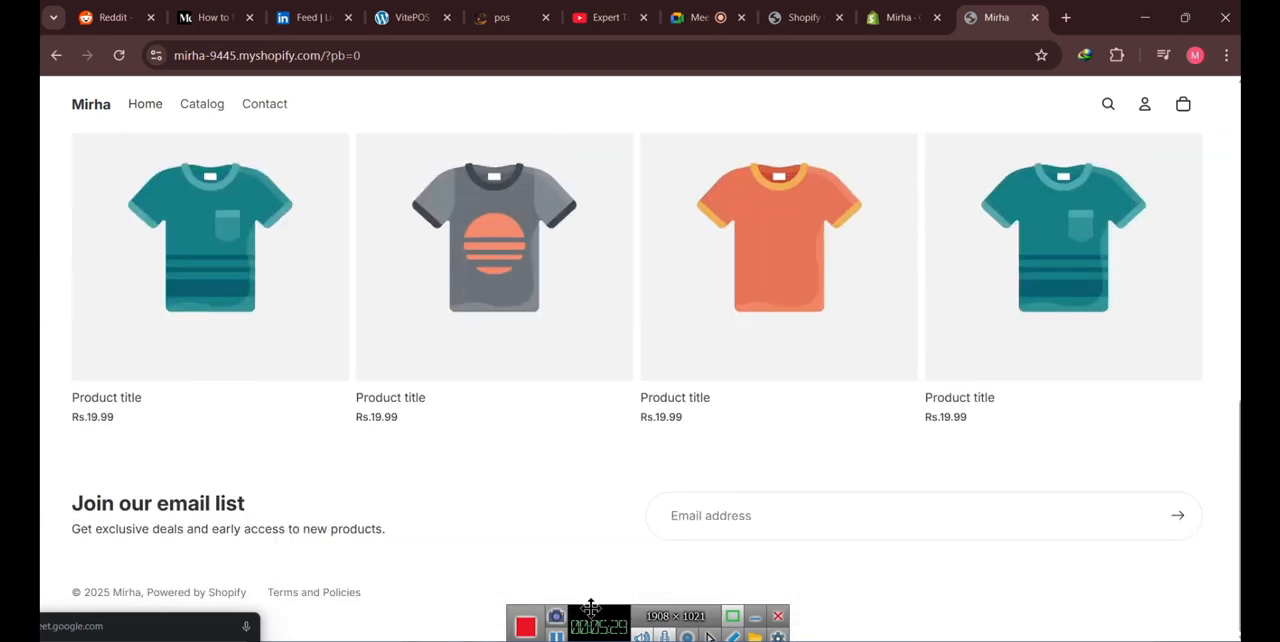
scroll(551, 377, "up", 10)
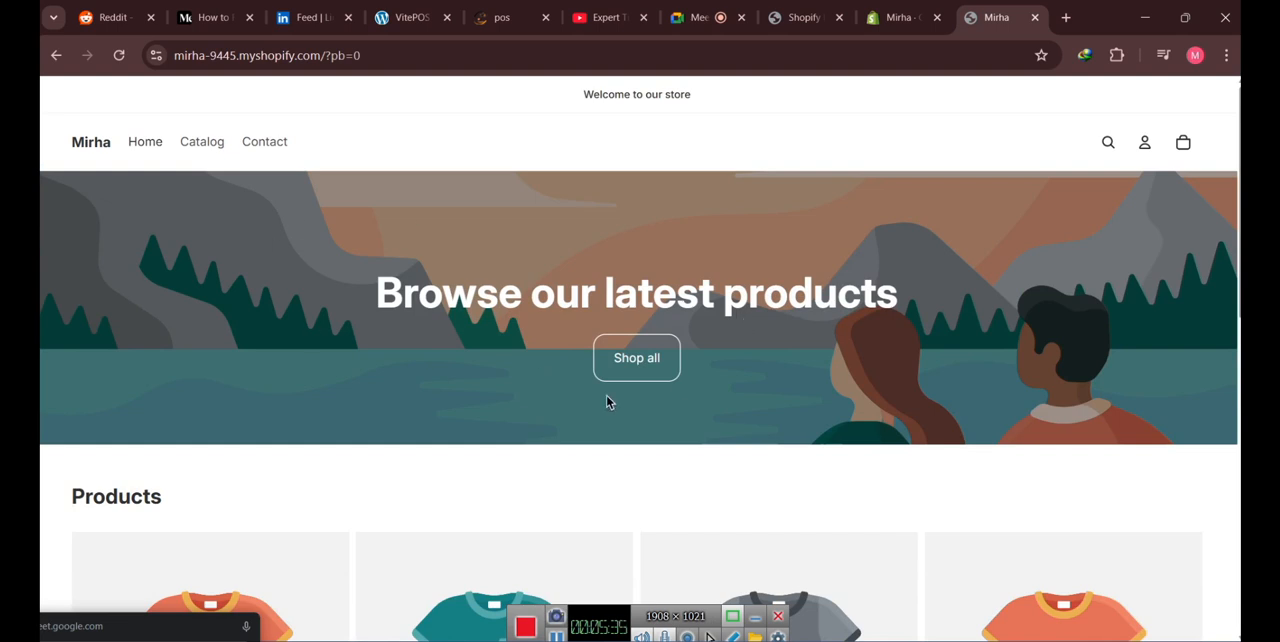
scroll(606, 402, "down", 10)
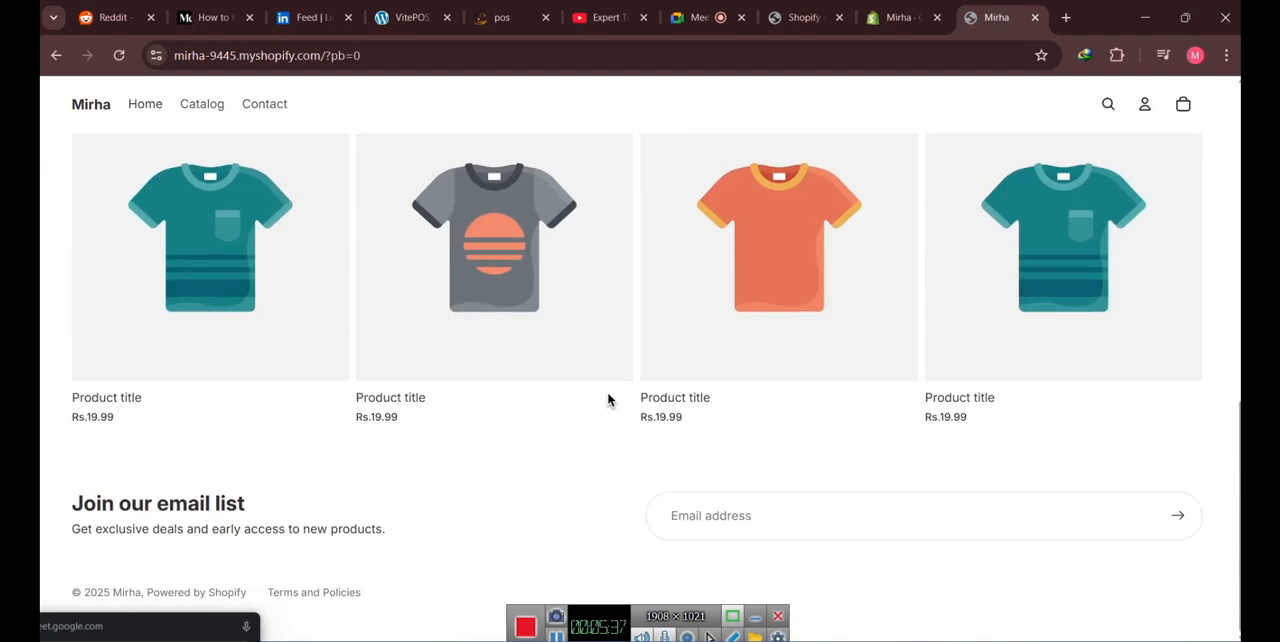
scroll(434, 402, "up", 10)
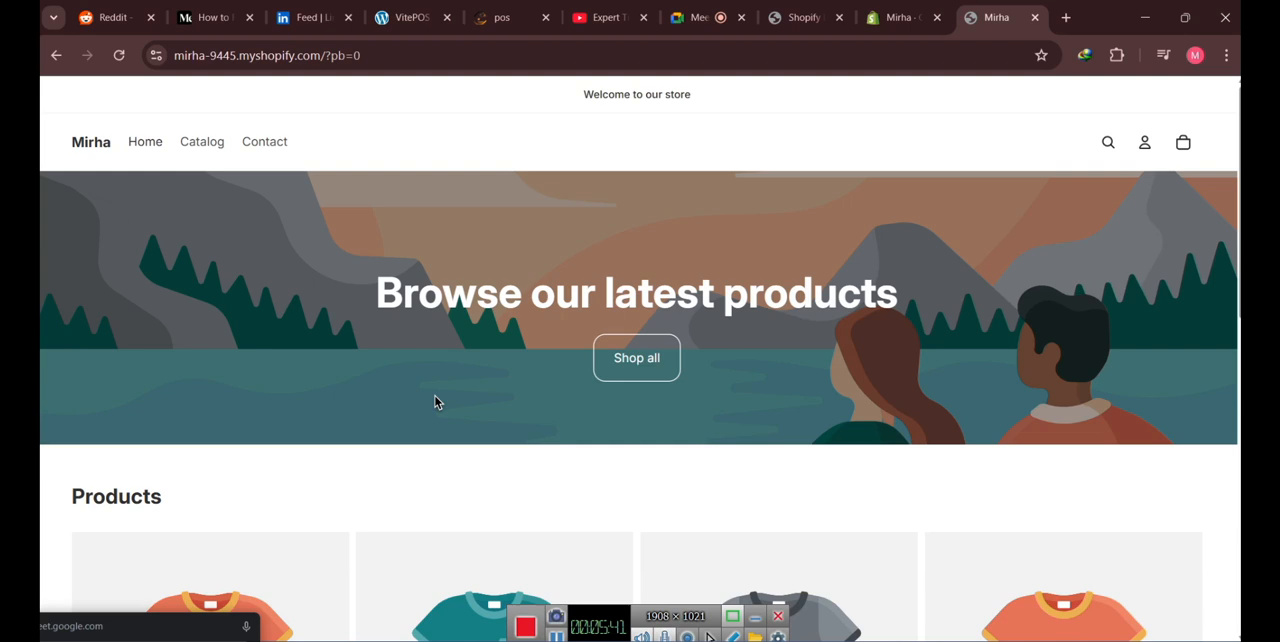
scroll(434, 402, "down", 8)
scroll(434, 402, "up", 8)
left_click(893, 27)
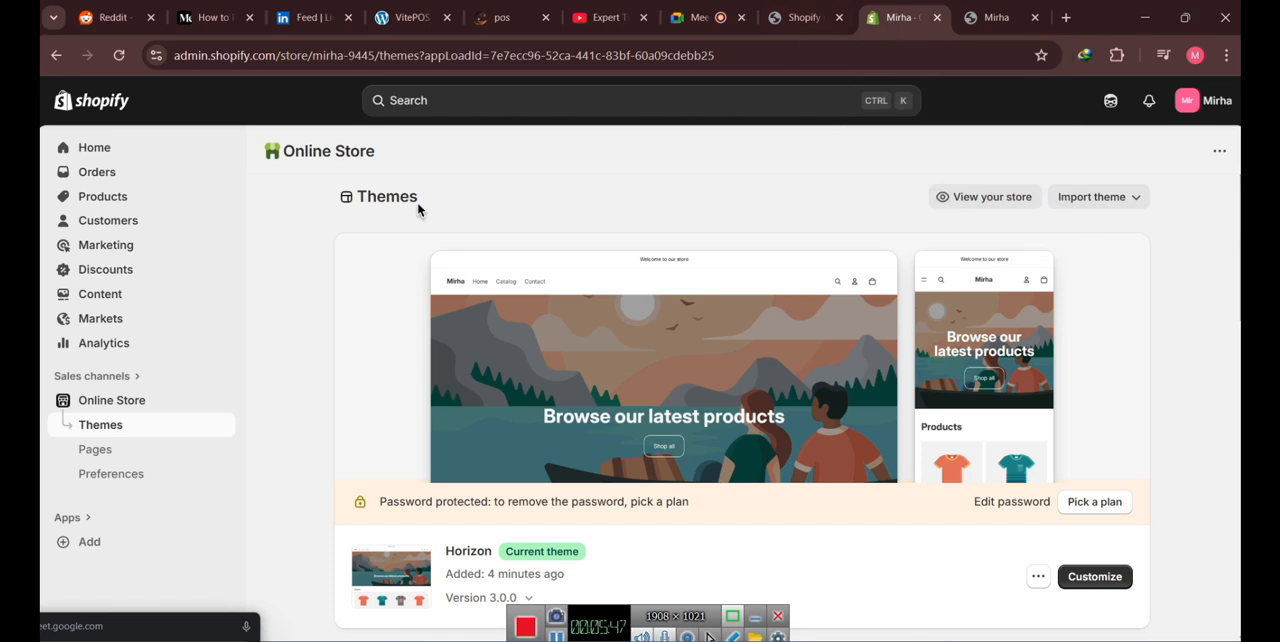
left_click(984, 18)
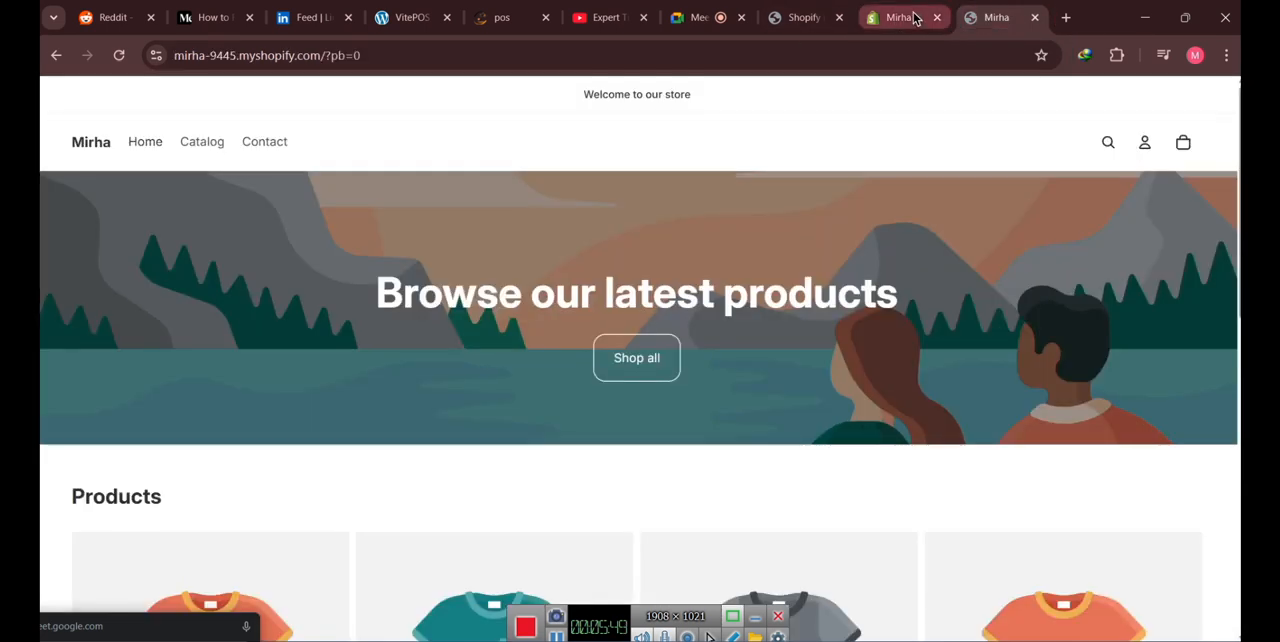
left_click(912, 17)
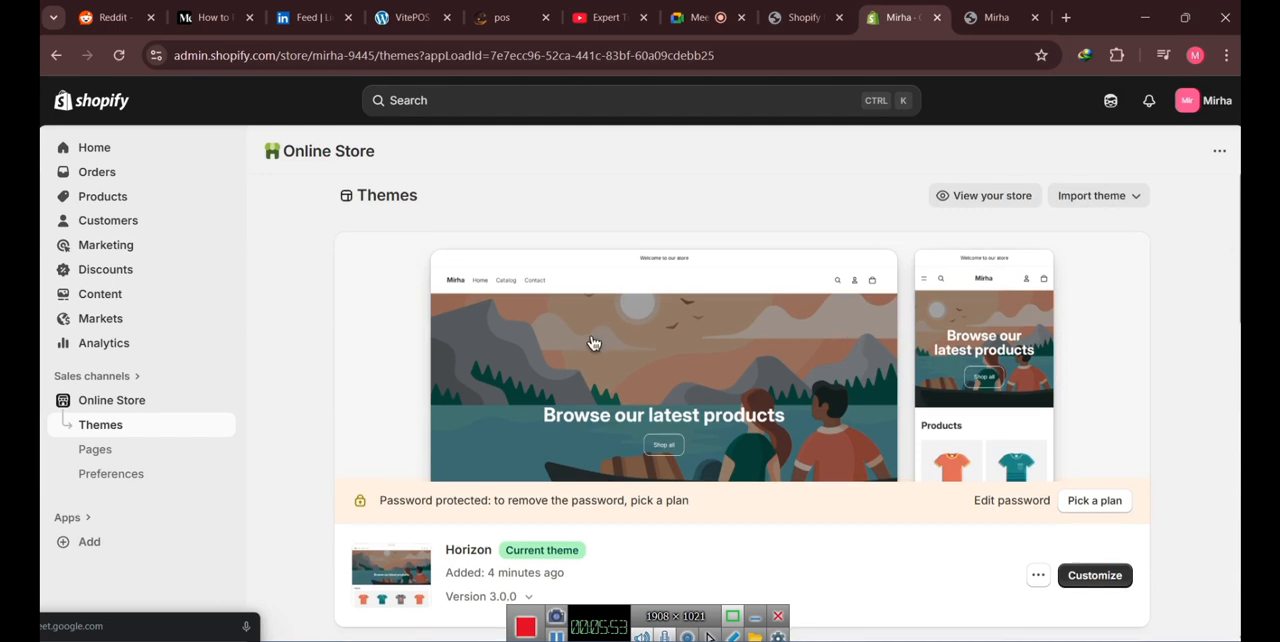
- Examine the themes page, from the current theme and theme generator to the popular free themes
scroll(593, 343, "down", 3)
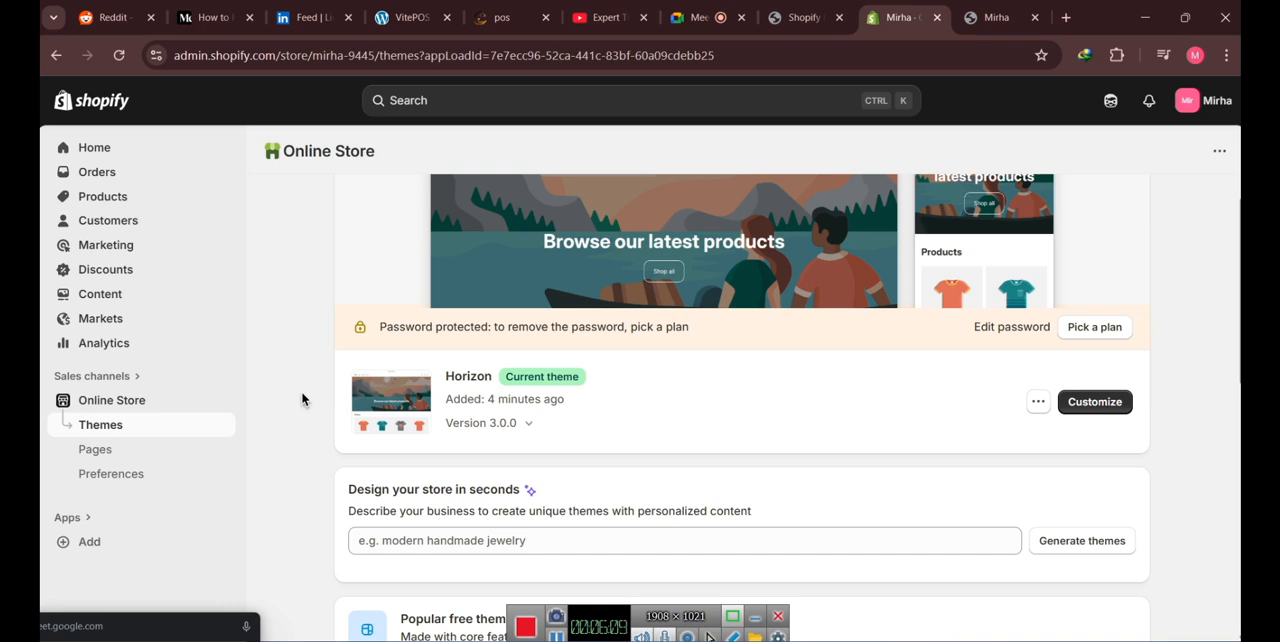
scroll(302, 399, "down", 6)
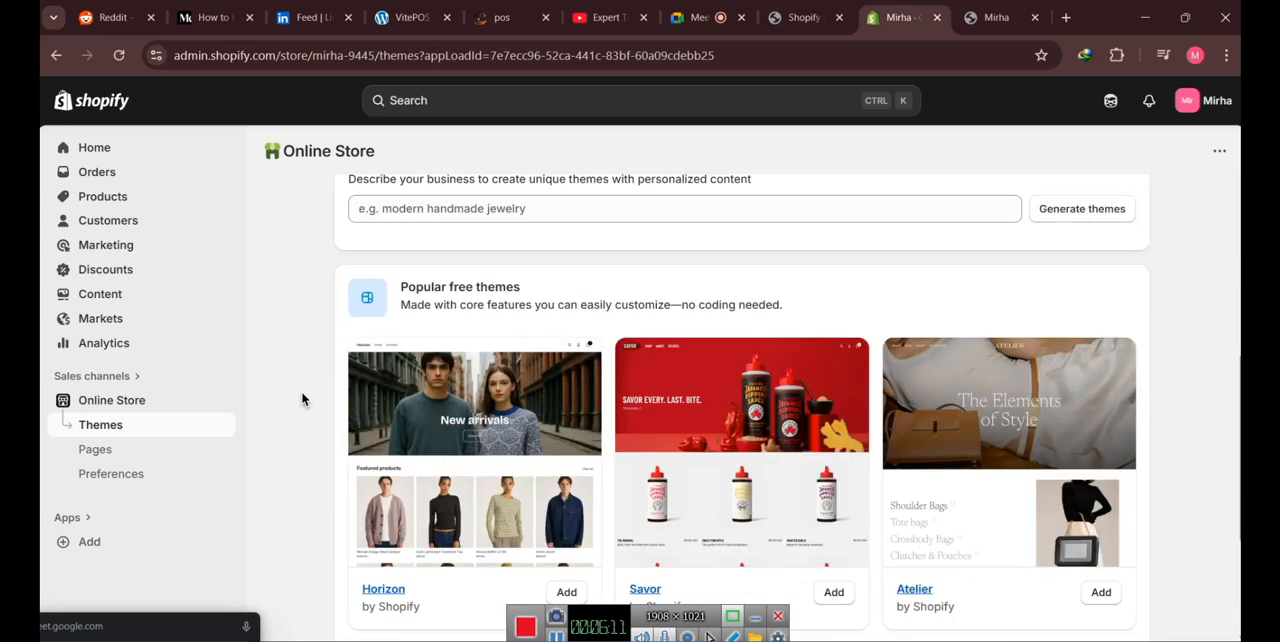
scroll(412, 354, "up", 2)
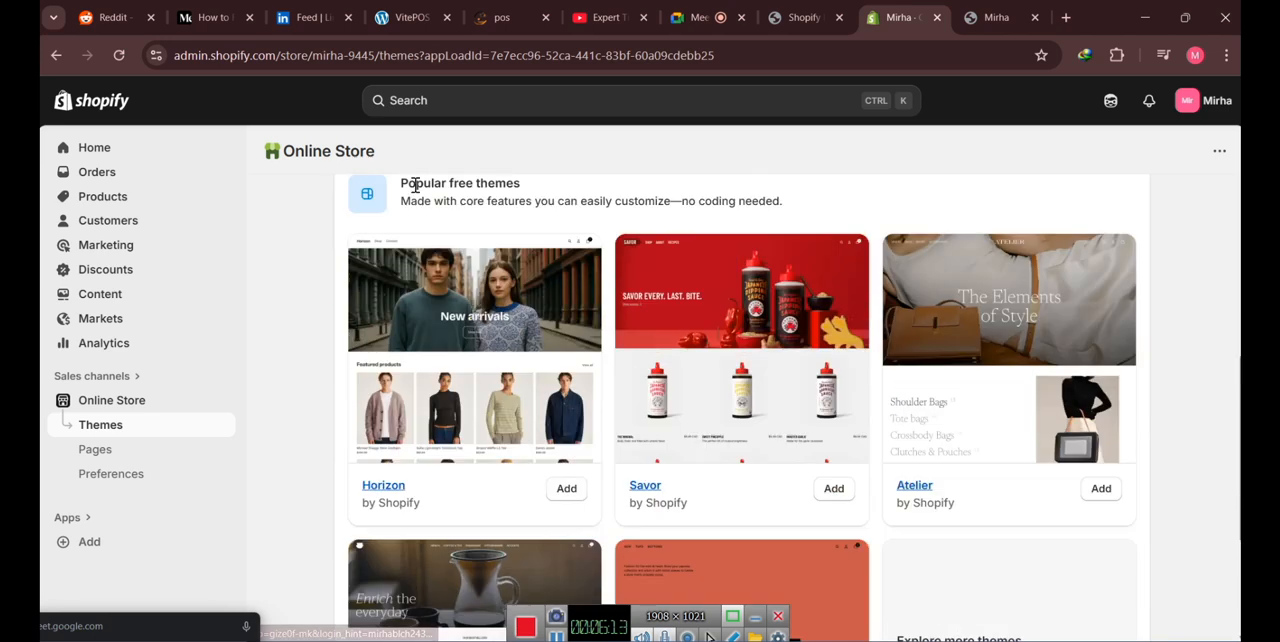
left_click_drag(400, 182, 542, 190)
left_click(1178, 332)
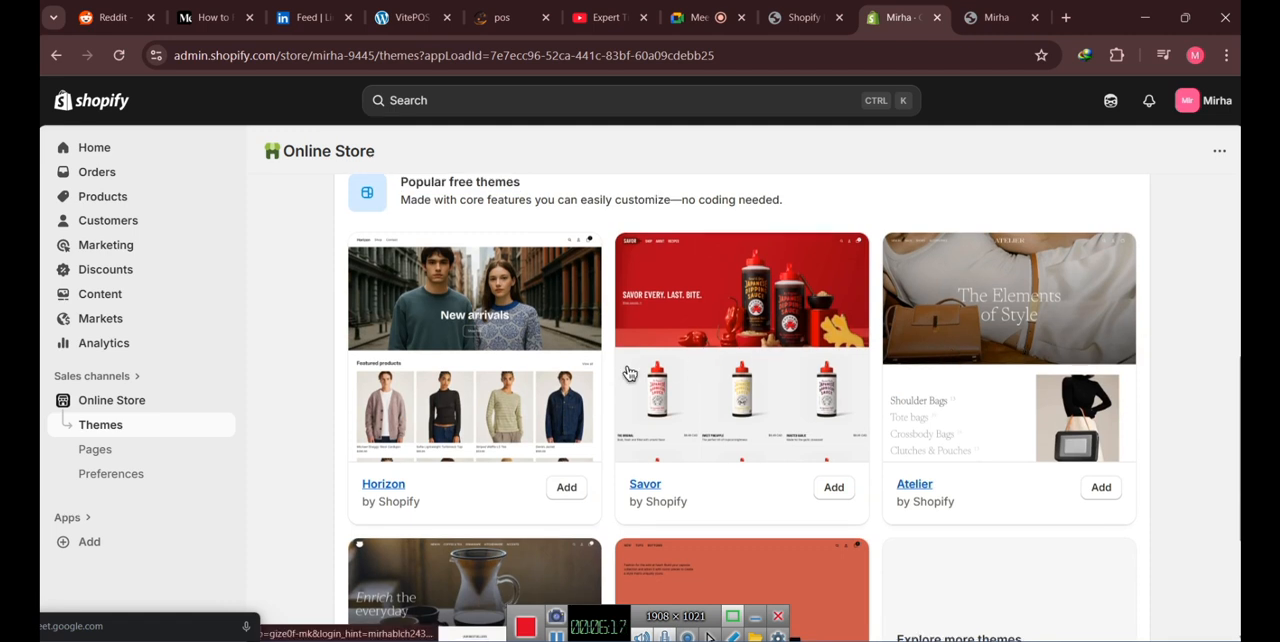
scroll(629, 373, "down", 2)
scroll(629, 373, "up", 10)
scroll(626, 374, "down", 2)
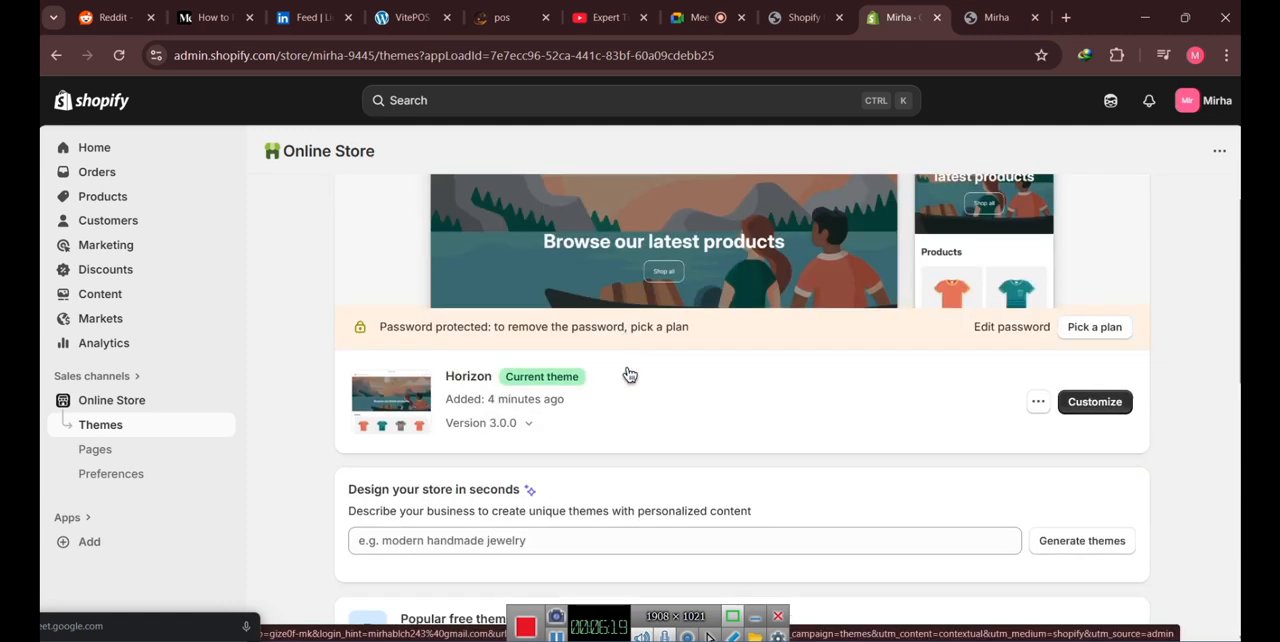
- Add the free Horizon theme to the theme library and check its installation next to the current theme
left_click_drag(447, 376, 538, 390)
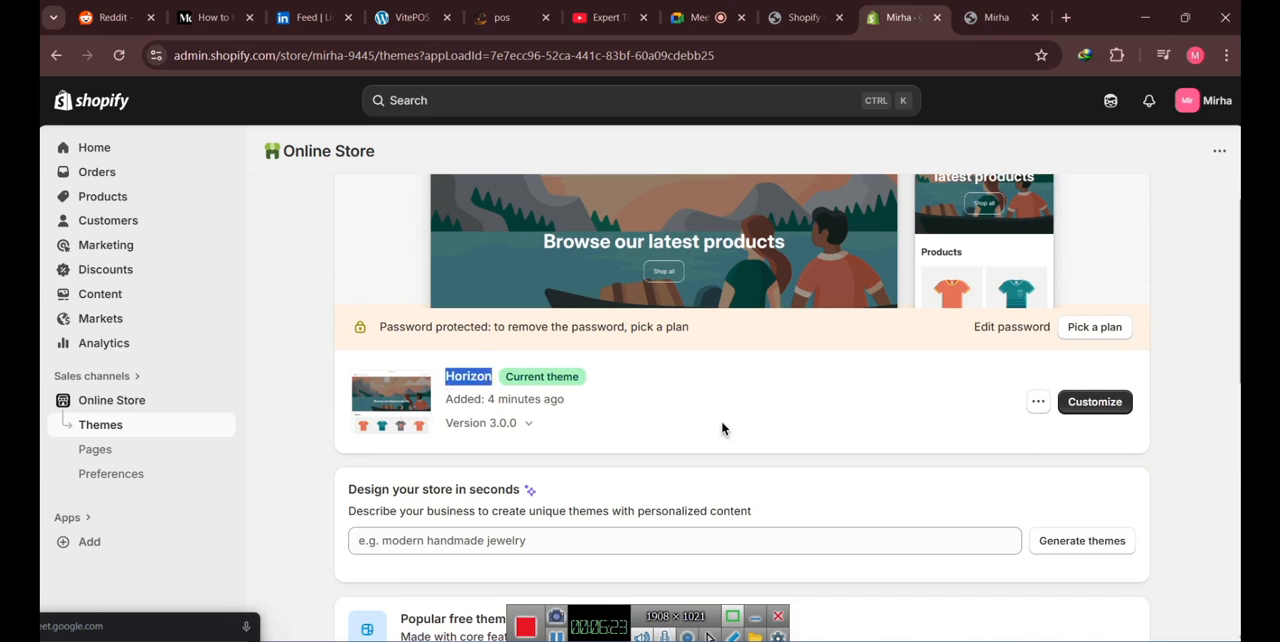
scroll(725, 420, "down", 3)
scroll(727, 406, "down", 1)
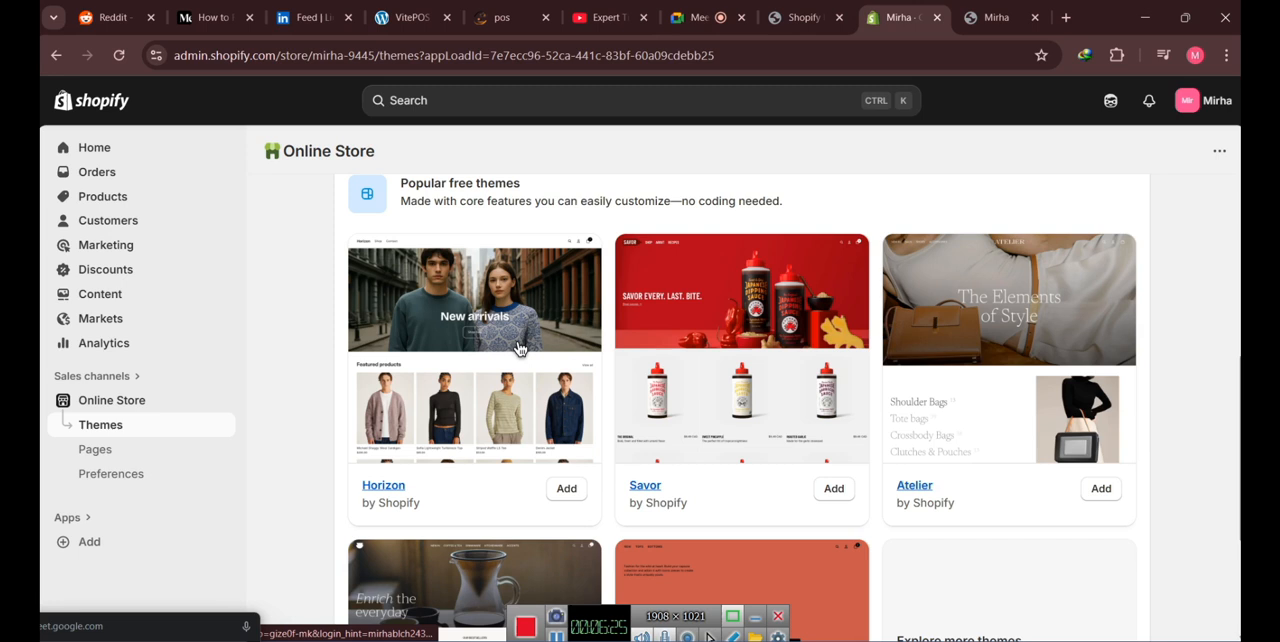
left_click(567, 492)
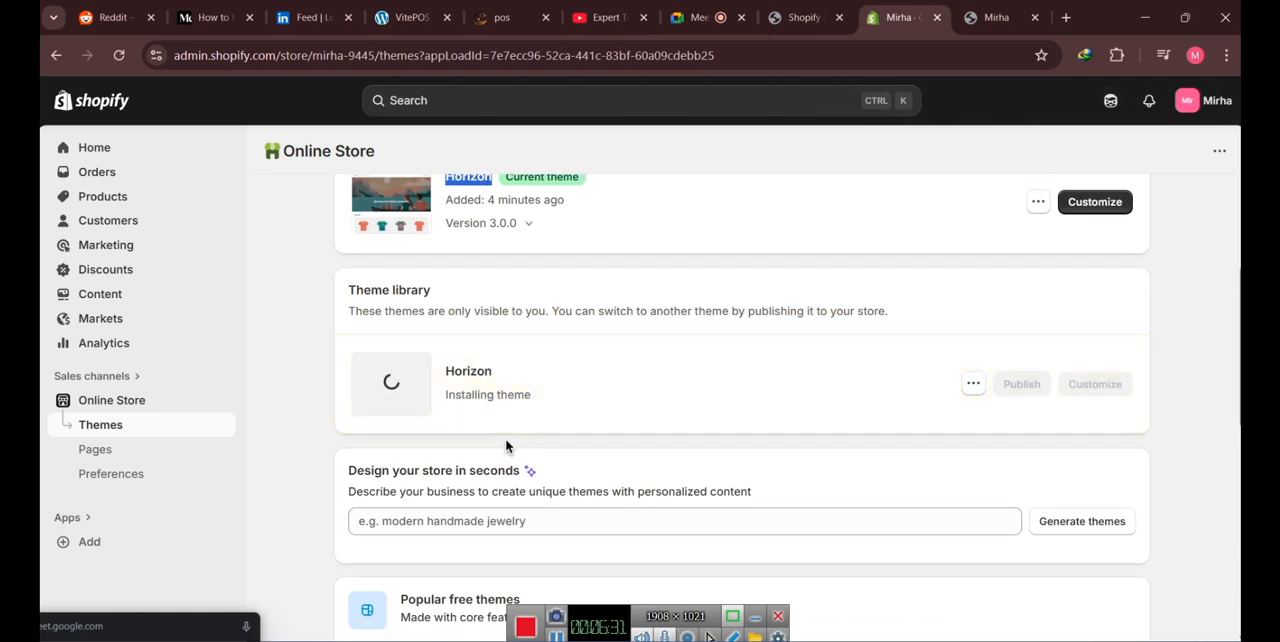
scroll(608, 308, "up", 3)
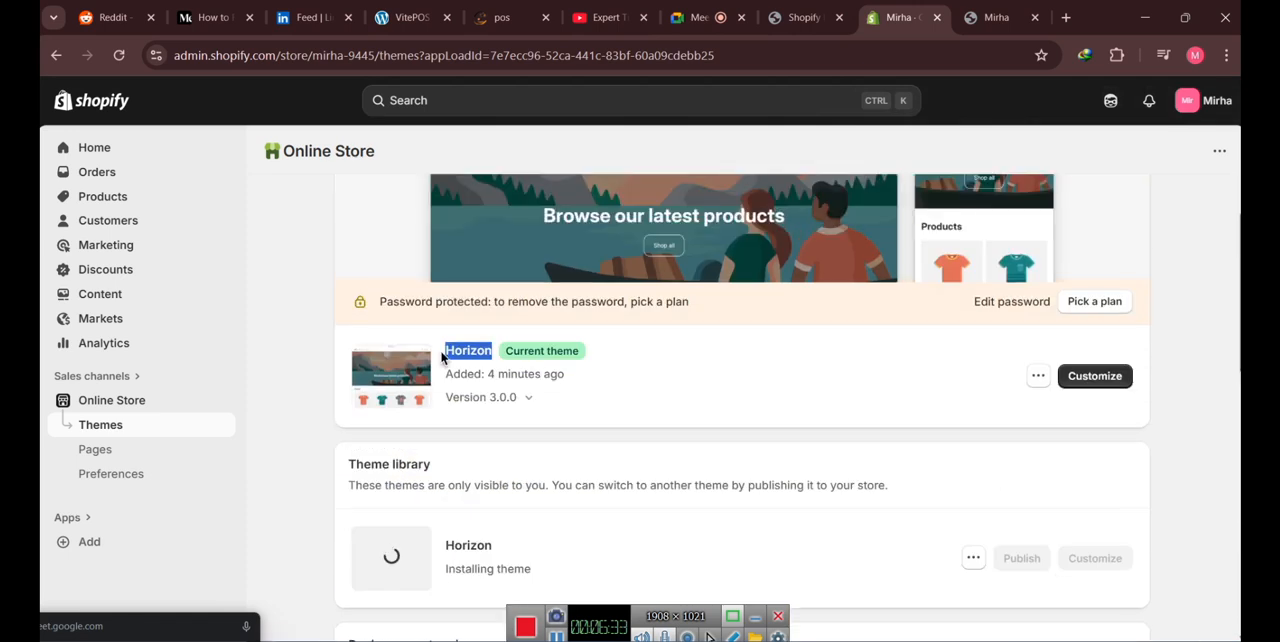
scroll(650, 363, "down", 3)
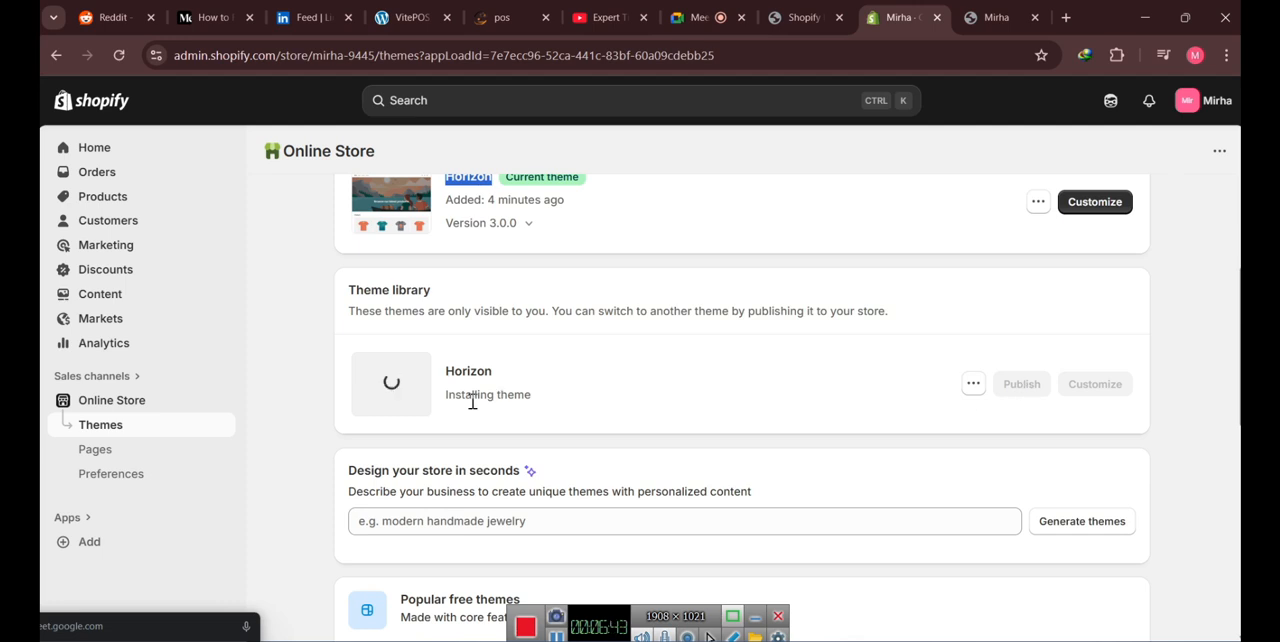
left_click_drag(445, 400, 554, 406)
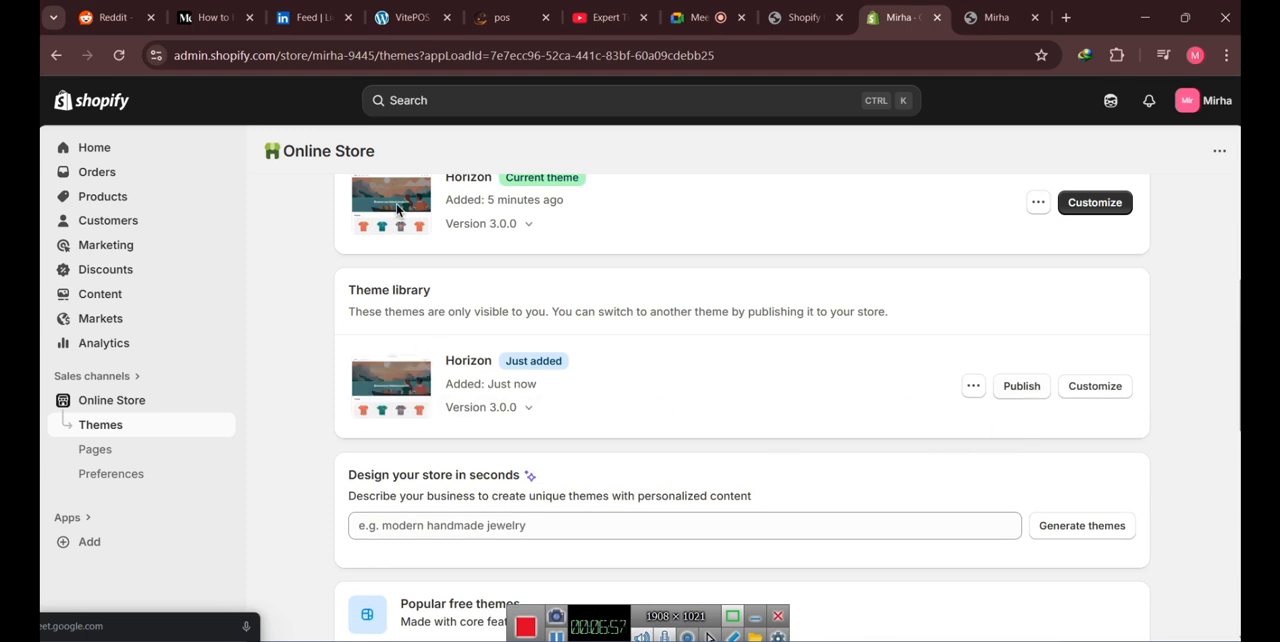
- Add the free Savor theme to the theme library and check its installation
scroll(716, 333, "down", 6)
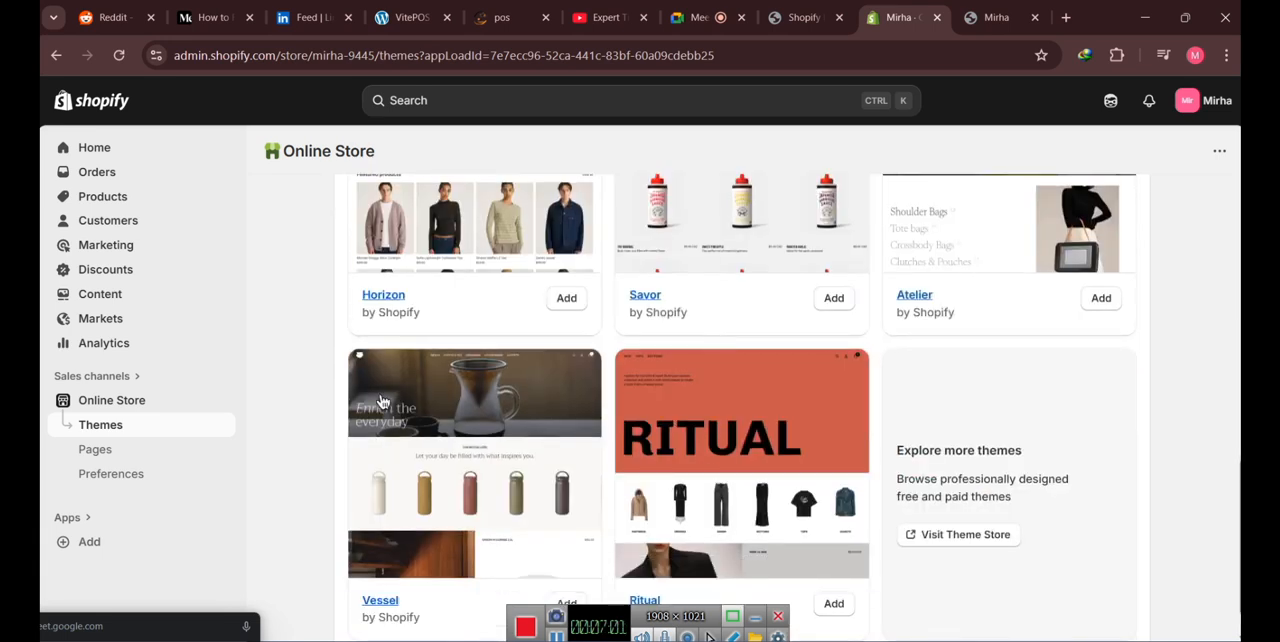
scroll(820, 437, "down", 1)
scroll(801, 436, "up", 3)
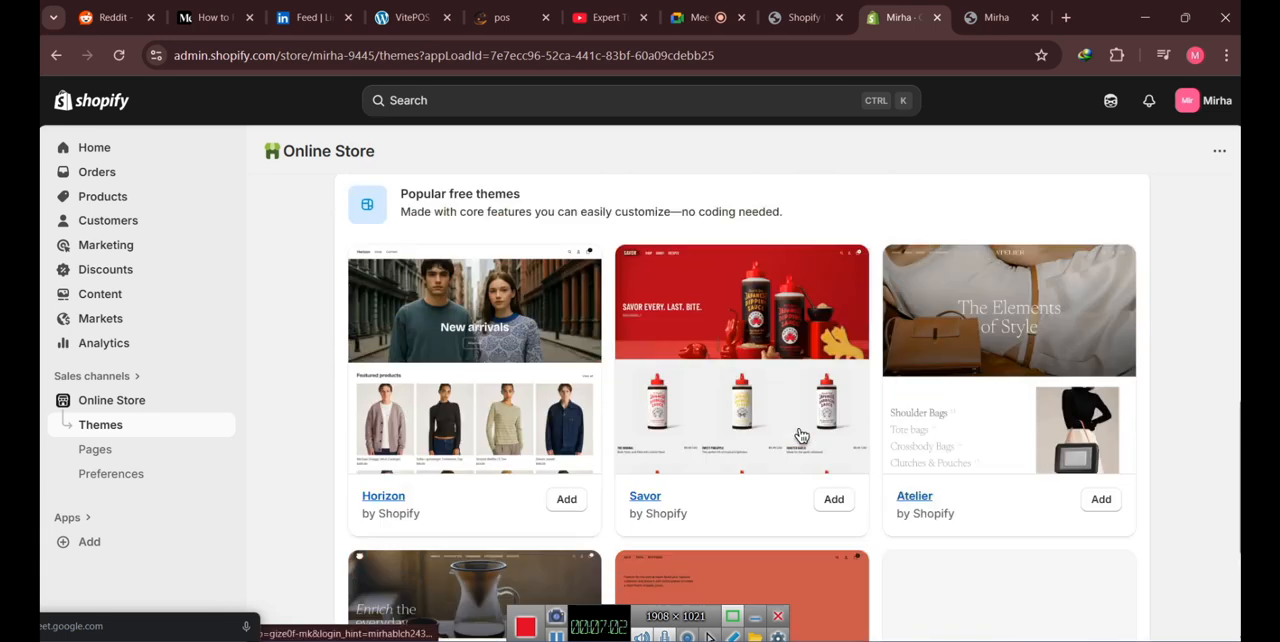
double_click(644, 496)
left_click(833, 499)
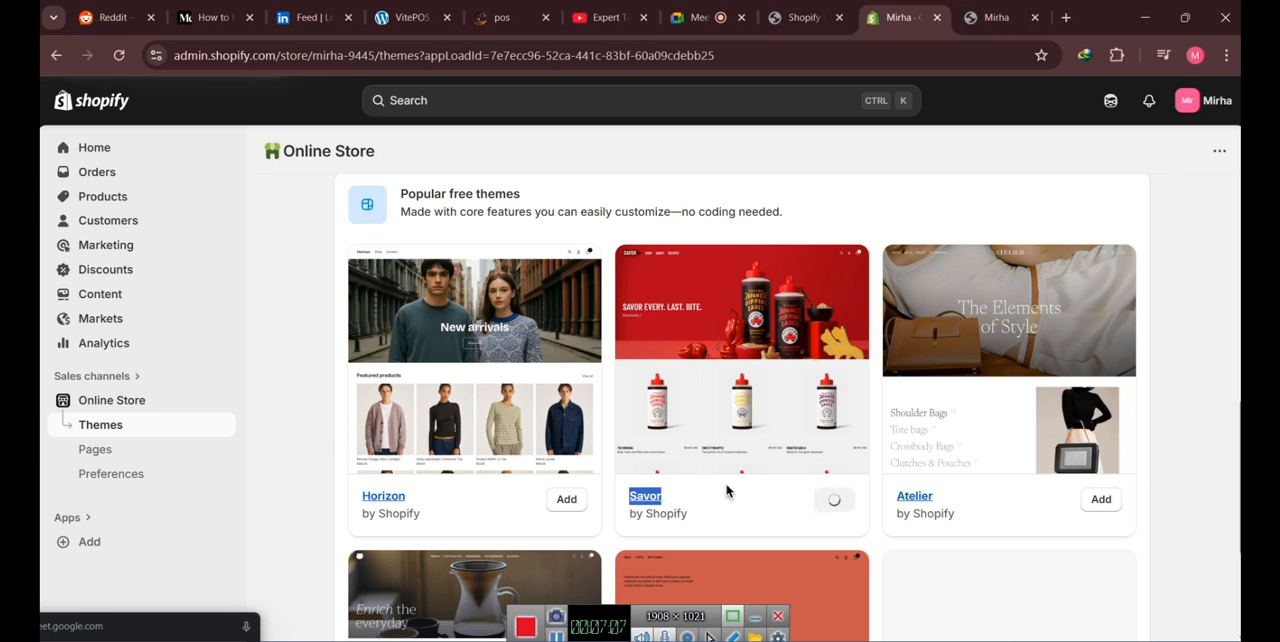
scroll(727, 490, "up", 2)
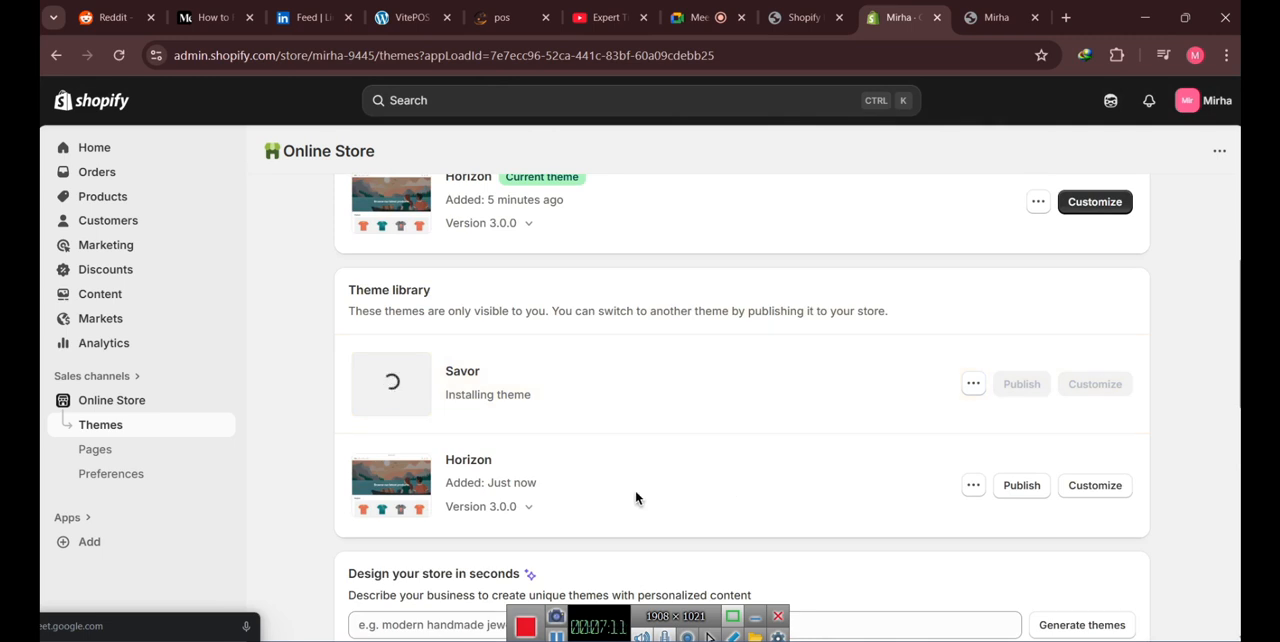
left_click_drag(540, 404, 442, 372)
left_click(654, 448)
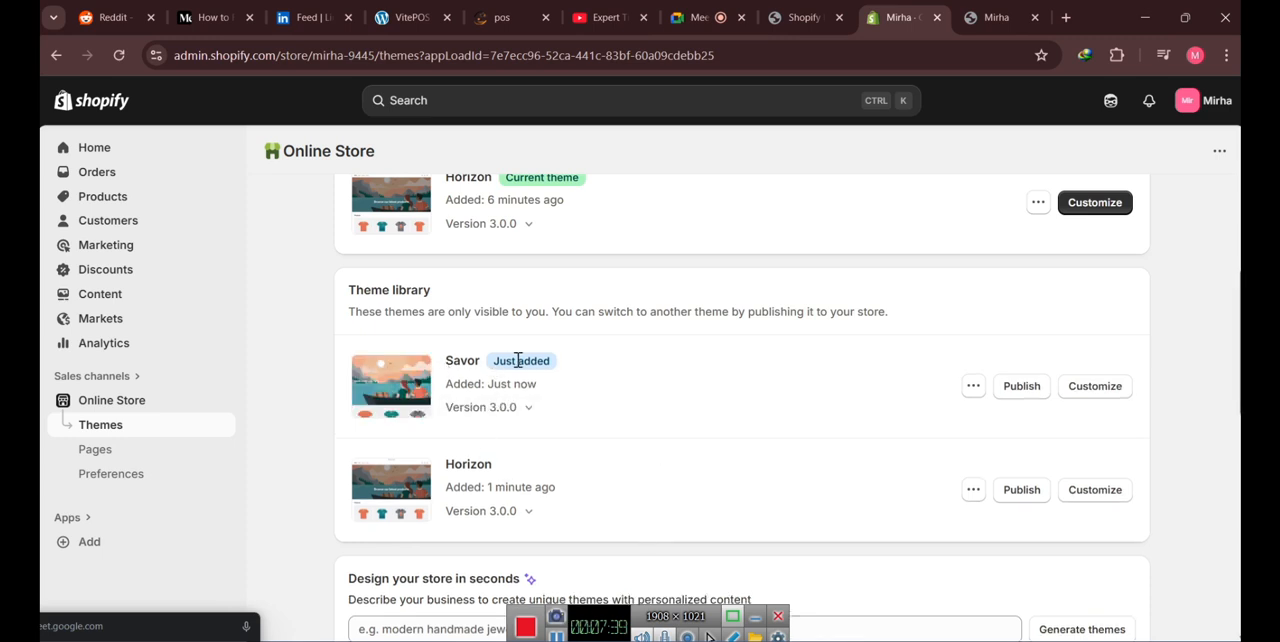
- Publish the Savor theme in place of Horizon as the store's current theme
left_click(1030, 390)
left_click_drag(389, 247, 903, 257)
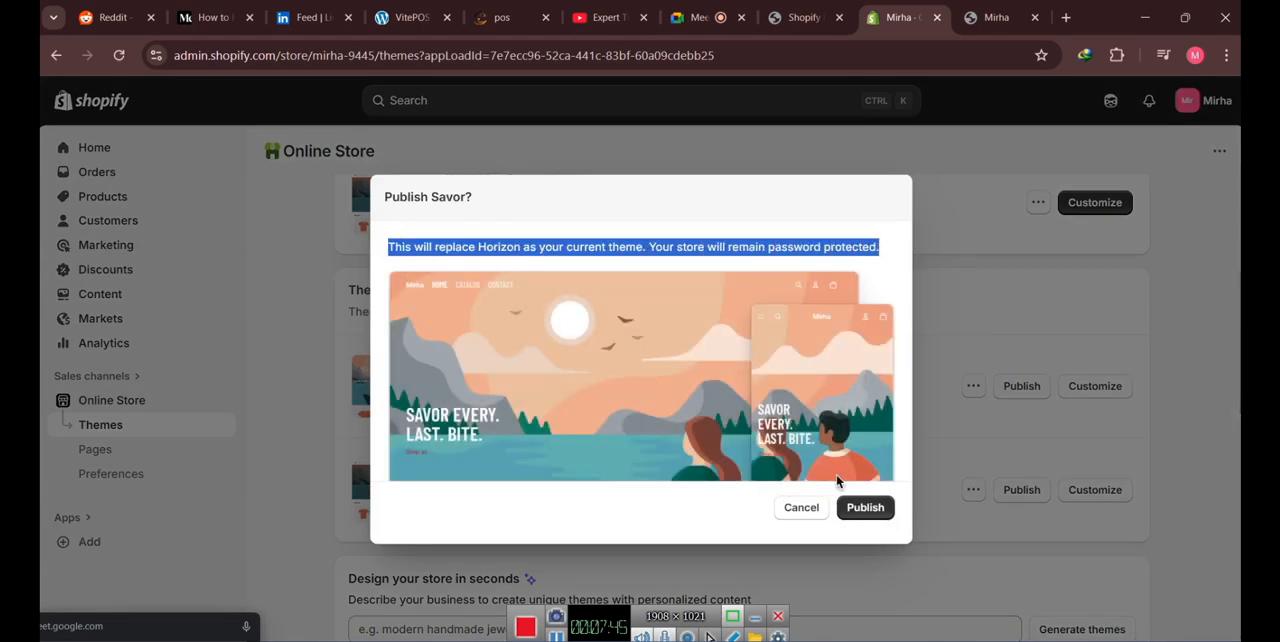
left_click(868, 510)
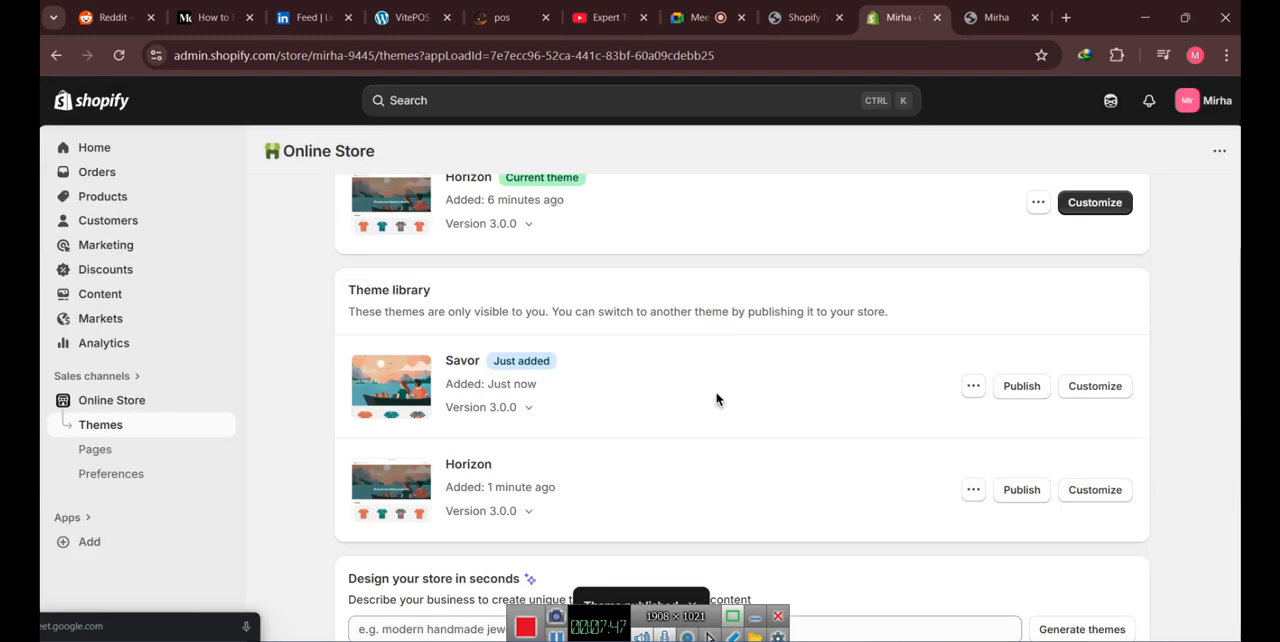
scroll(481, 391, "up", 5)
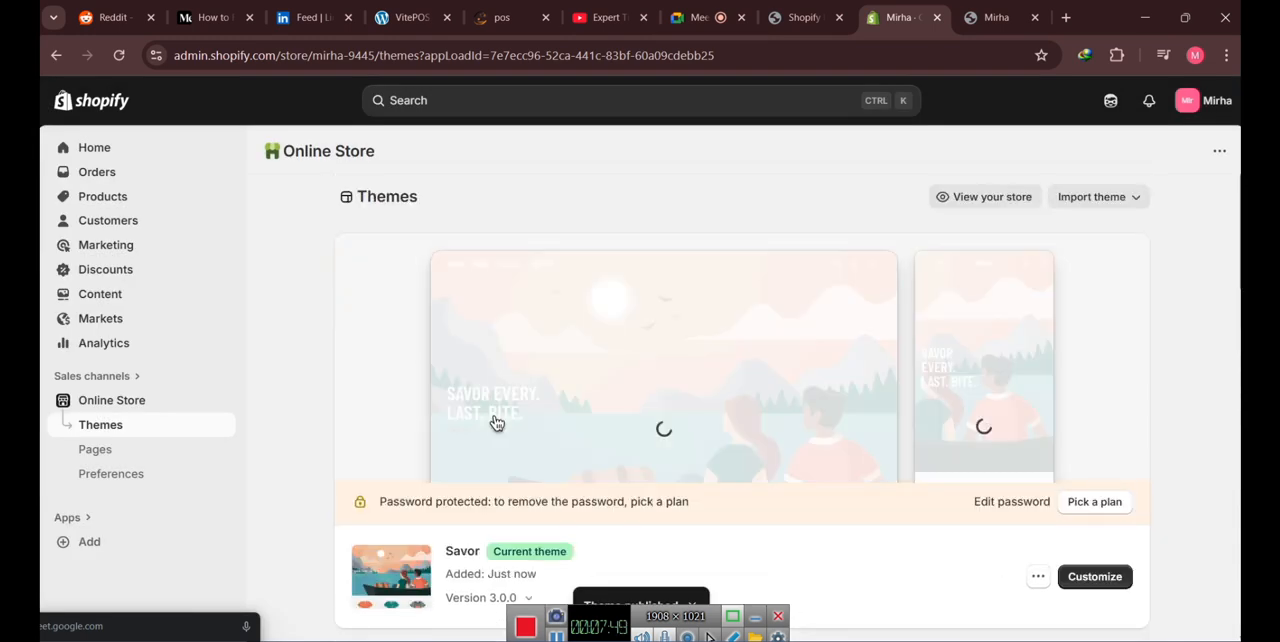
- Check on the themes page that Savor is the current theme and Horizon is in the theme library
scroll(549, 380, "down", 2)
left_click_drag(445, 377, 486, 382)
left_click(712, 412)
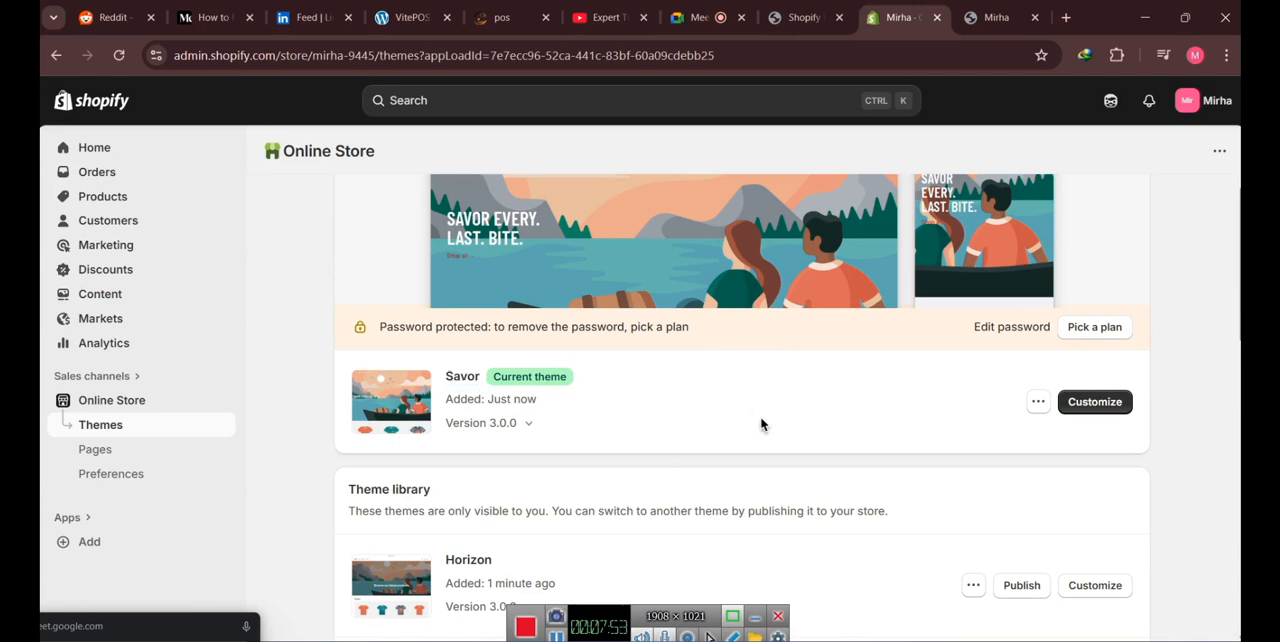
scroll(841, 419, "up", 1)
scroll(845, 410, "up", 1)
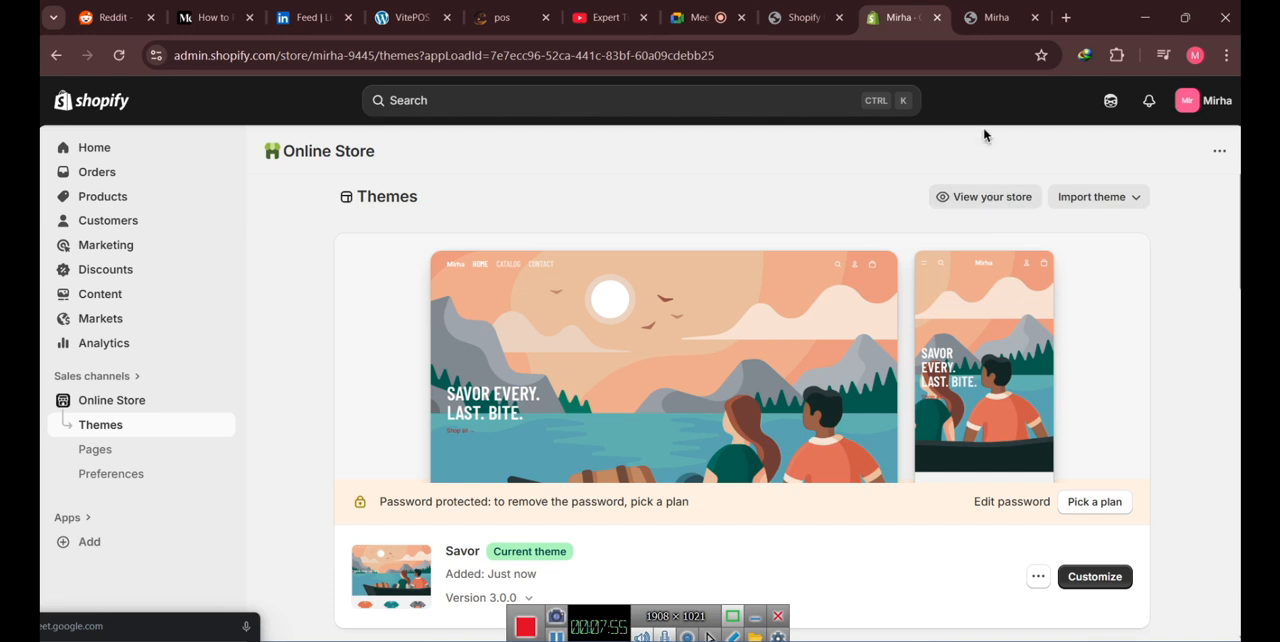
- Reload the already open storefront preview and check its home page for the newly published theme
left_click(974, 20)
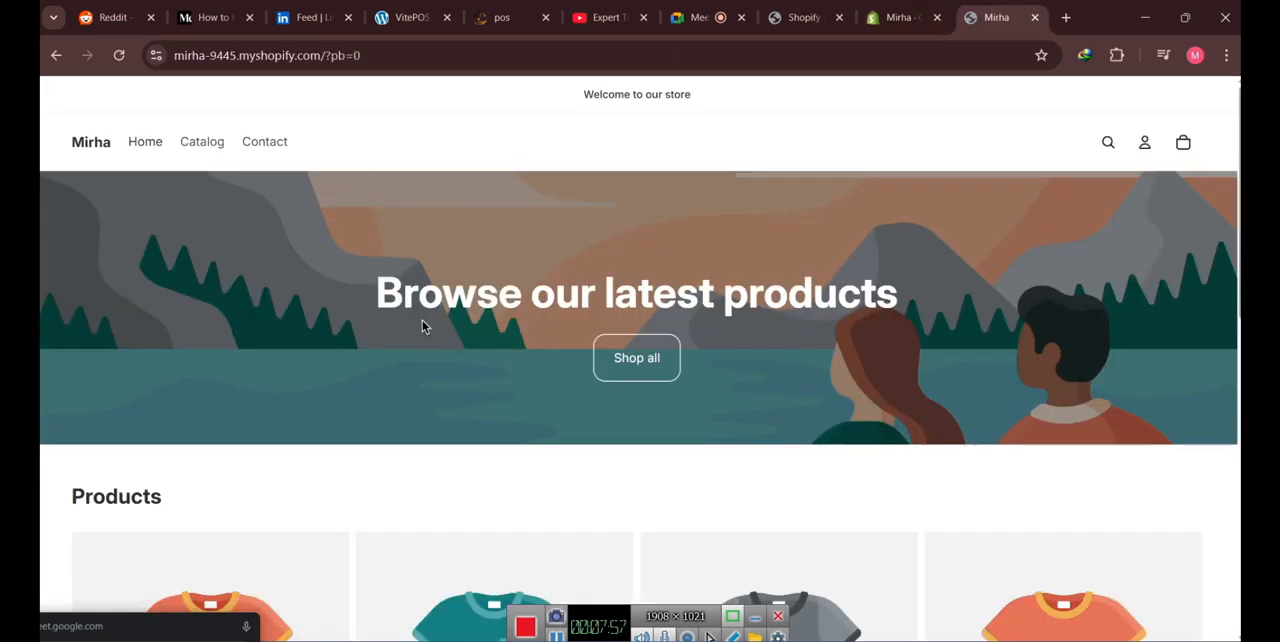
scroll(400, 332, "down", 6)
scroll(400, 330, "up", 6)
left_click(119, 55)
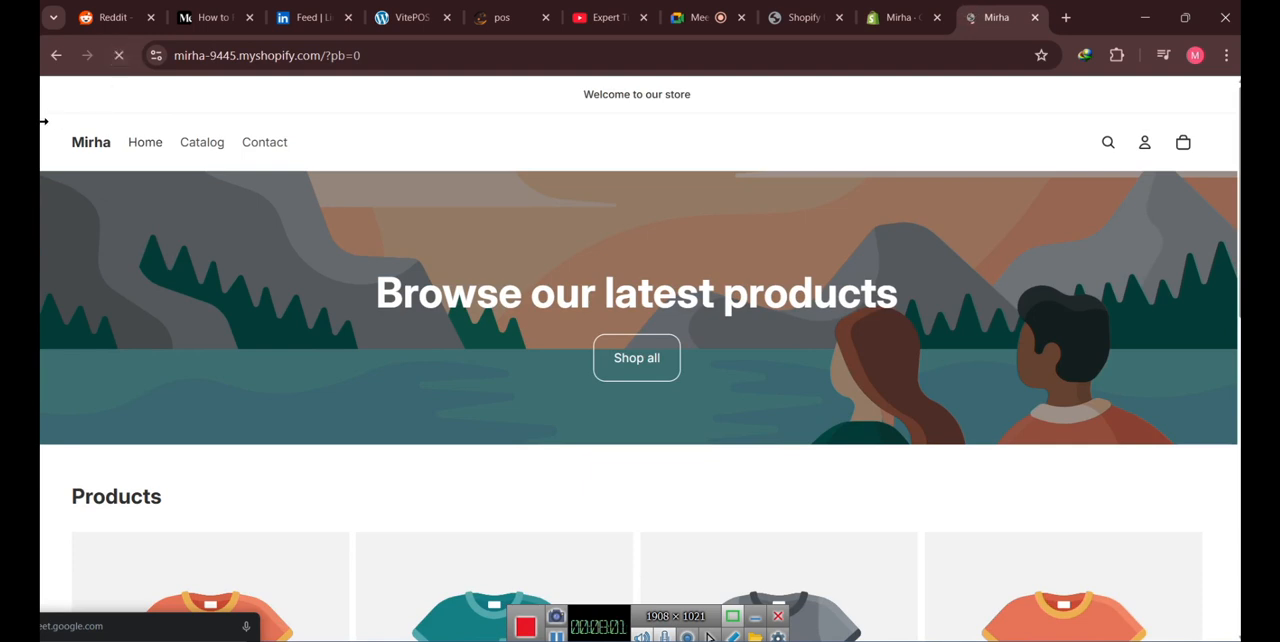
scroll(439, 386, "down", 2)
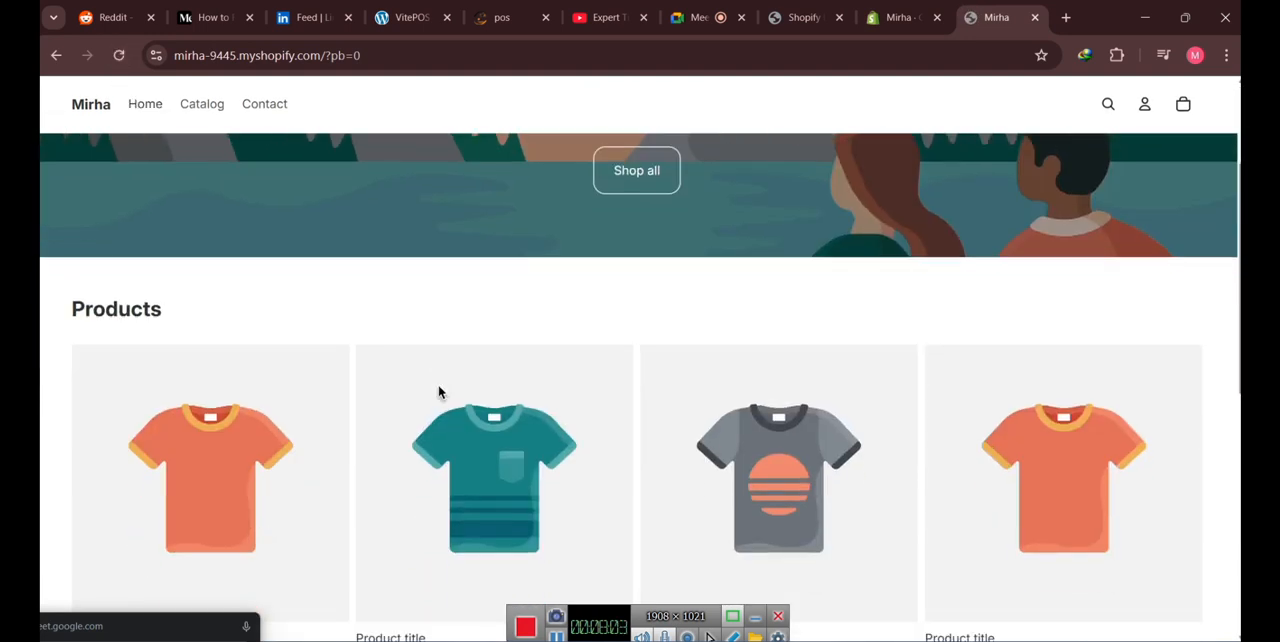
scroll(438, 392, "down", 6)
scroll(438, 392, "up", 8)
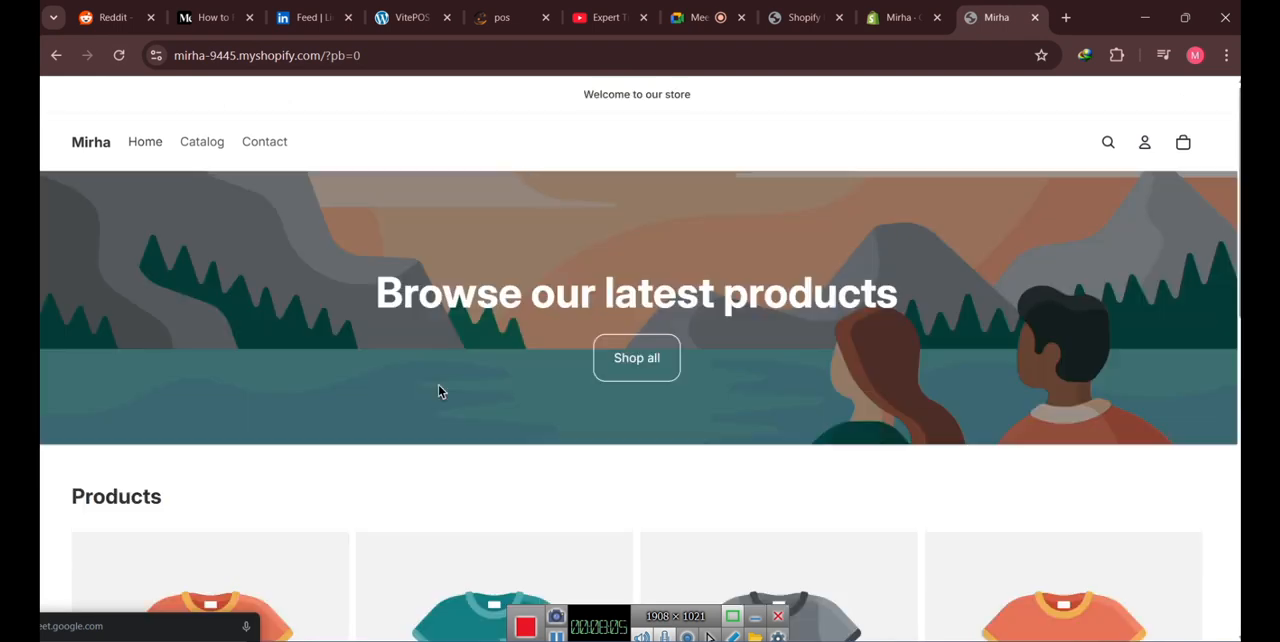
- Close the old storefront preview, view the store afresh from the themes page, and examine the Savor home page down to its footer
left_click(1036, 18)
left_click(990, 198)
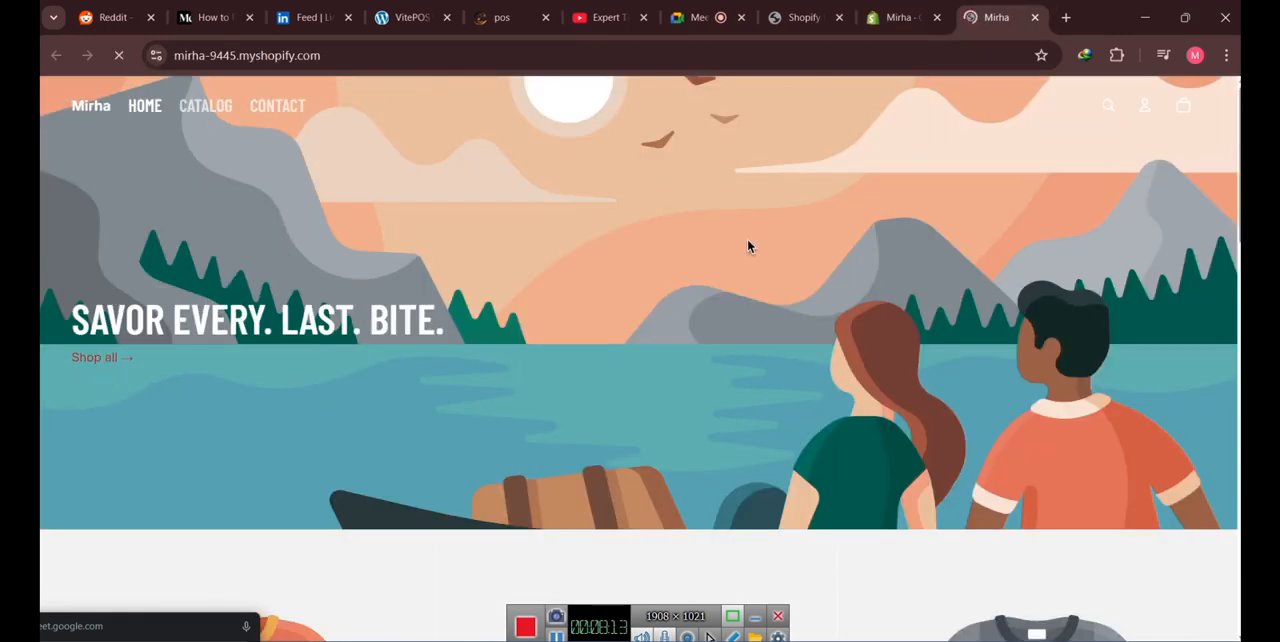
scroll(677, 270, "down", 3)
scroll(677, 270, "up", 3)
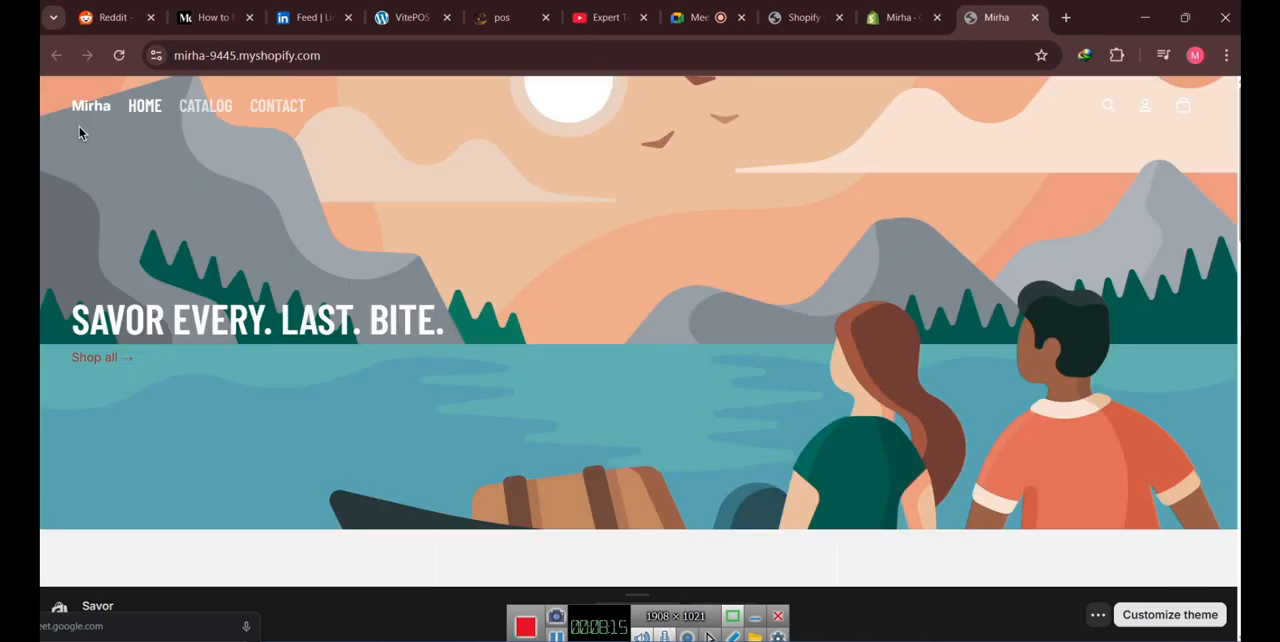
scroll(254, 332, "down", 3)
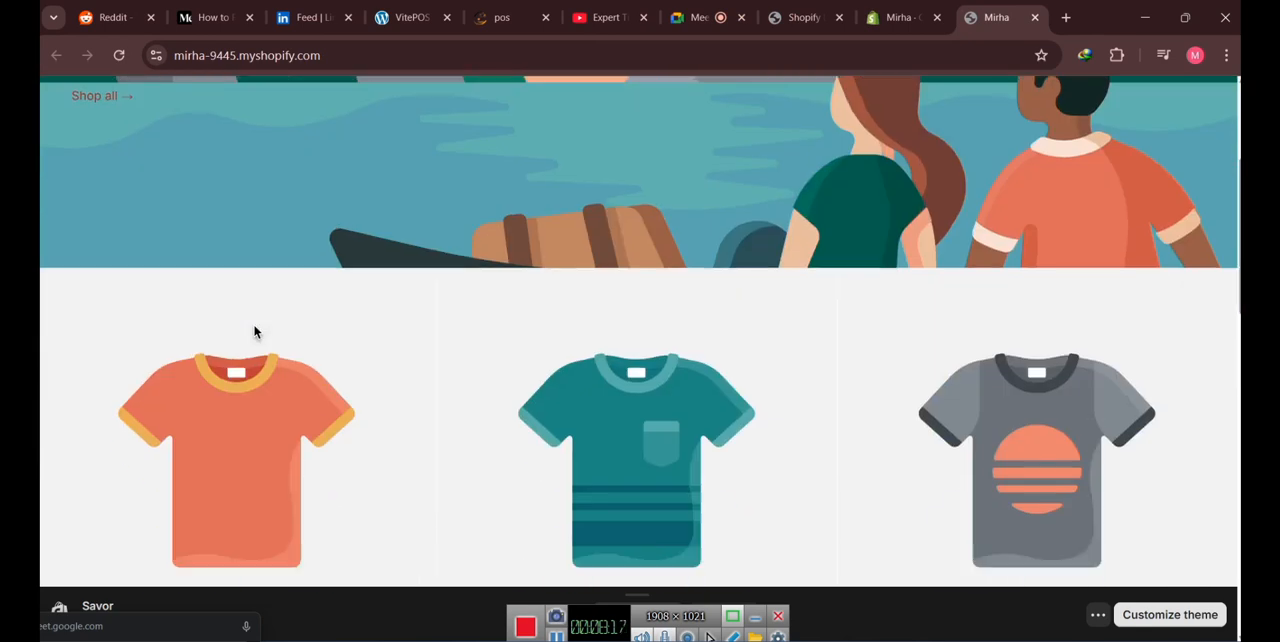
scroll(254, 332, "down", 10)
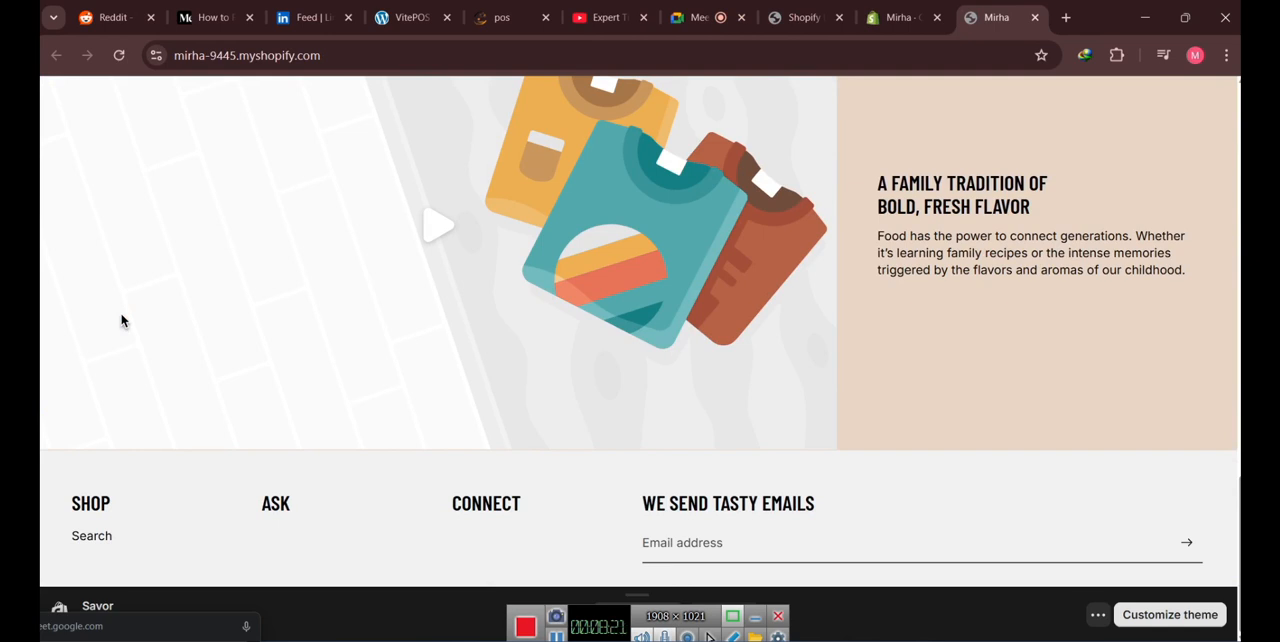
scroll(121, 320, "up", 13)
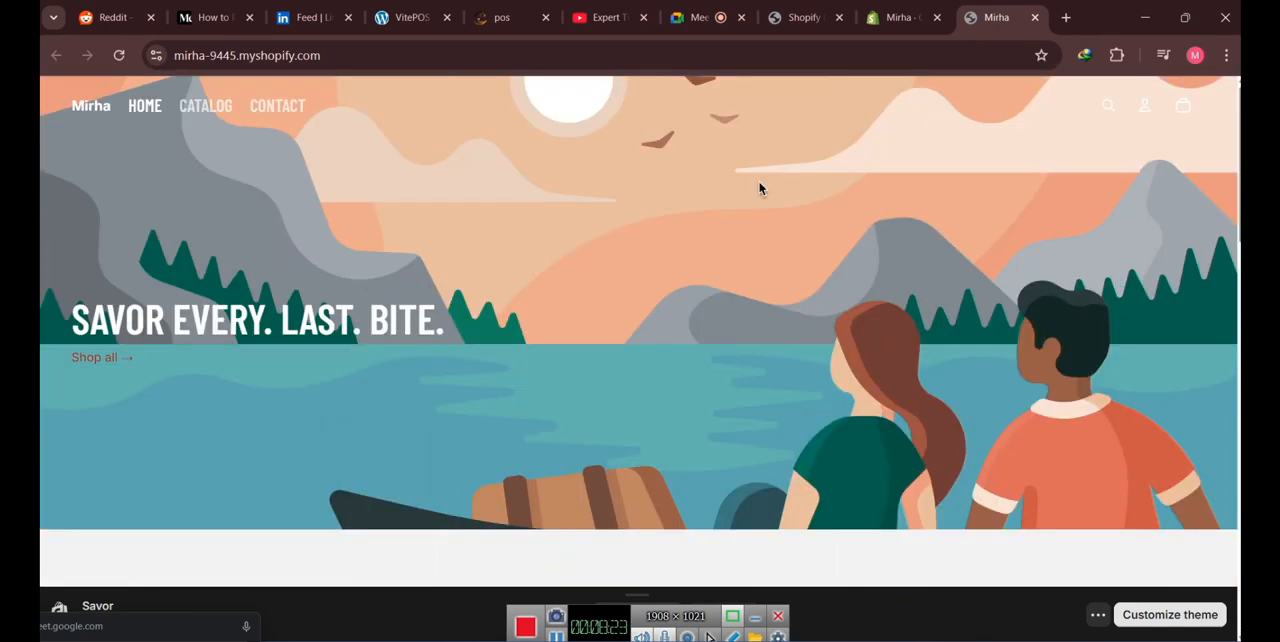
- Open the Shopify Live Classes Content PDF and examine the topic on installing and customizing a Shopify paid theme
left_click(900, 18)
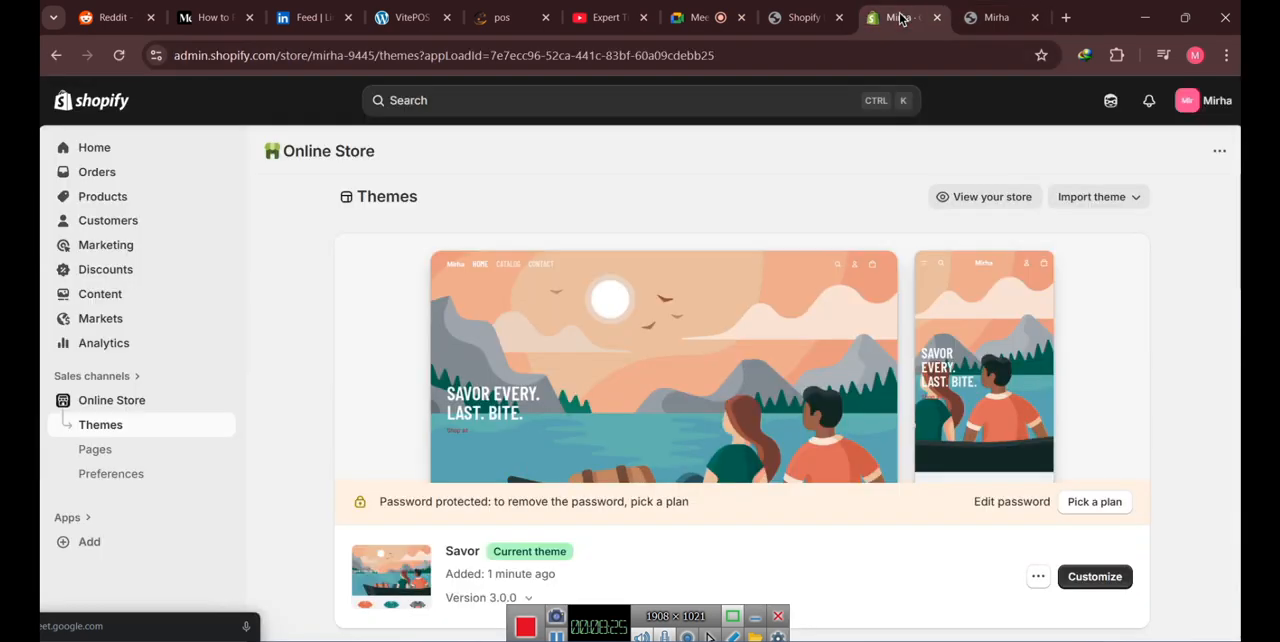
left_click(796, 15)
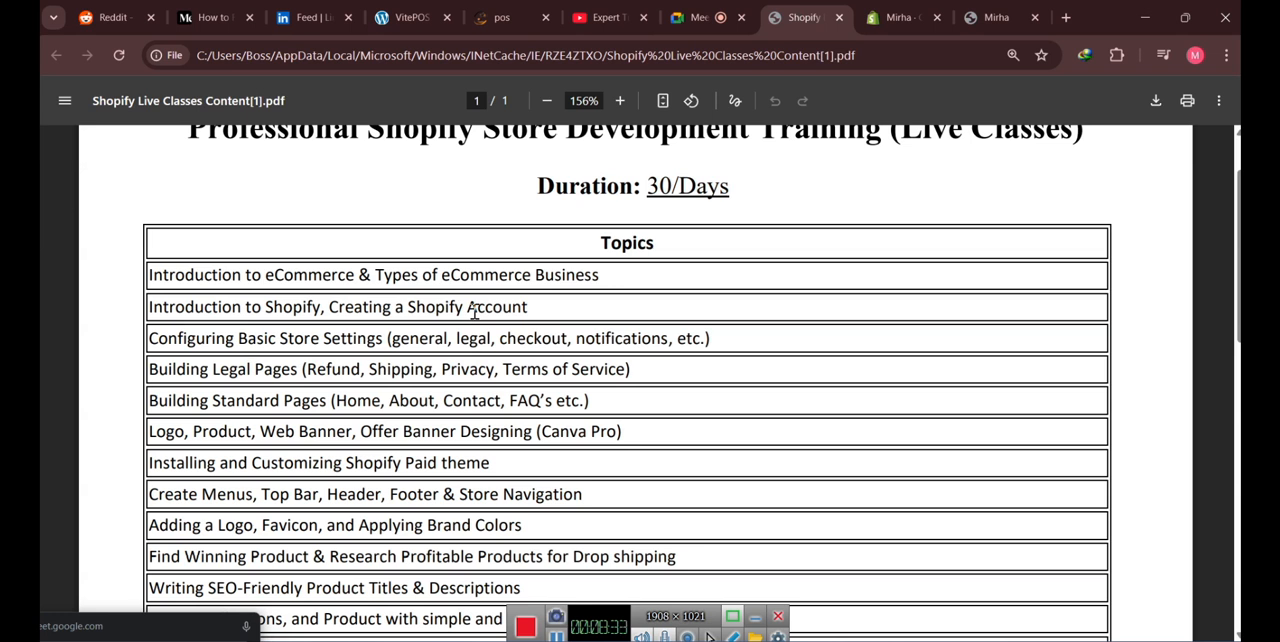
left_click_drag(491, 464, 136, 462)
left_click(521, 470)
left_click_drag(403, 467, 440, 466)
left_click(507, 464)
left_click_drag(405, 465, 439, 465)
left_click(507, 462)
left_click_drag(405, 465, 439, 465)
left_click(505, 463)
- Review the course outline from the eCommerce and Shopify account introductions to the paid theme topic
left_click_drag(170, 276, 371, 297)
left_click_drag(528, 306, 162, 323)
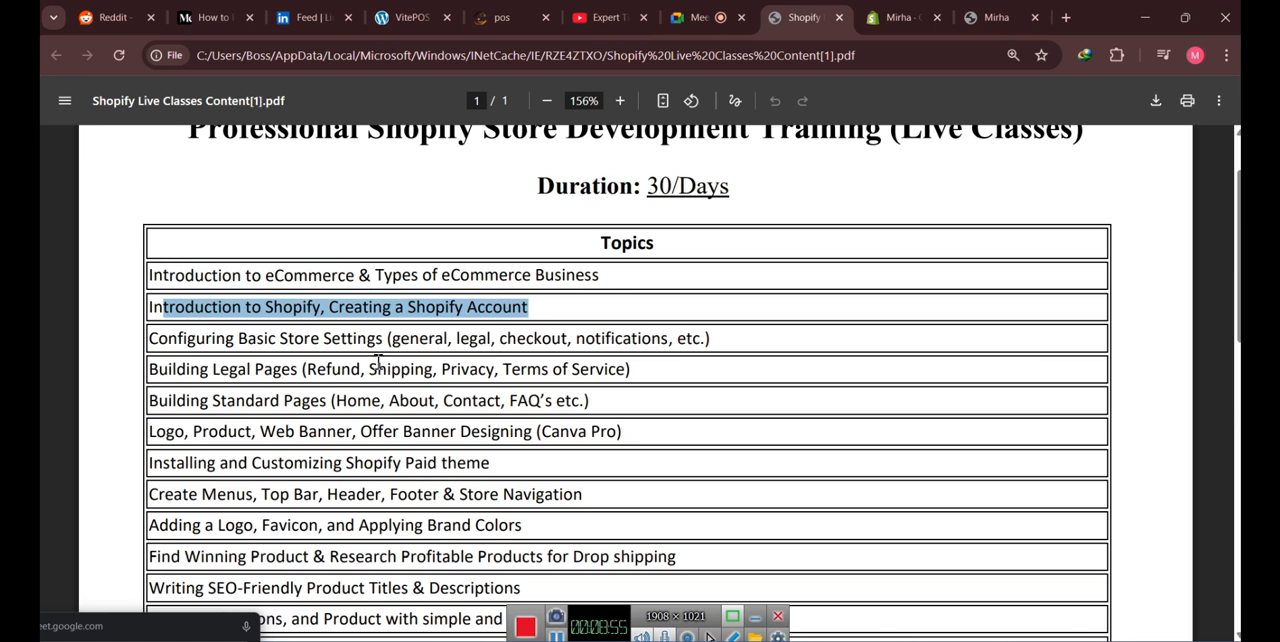
scroll(377, 360, "down", 1)
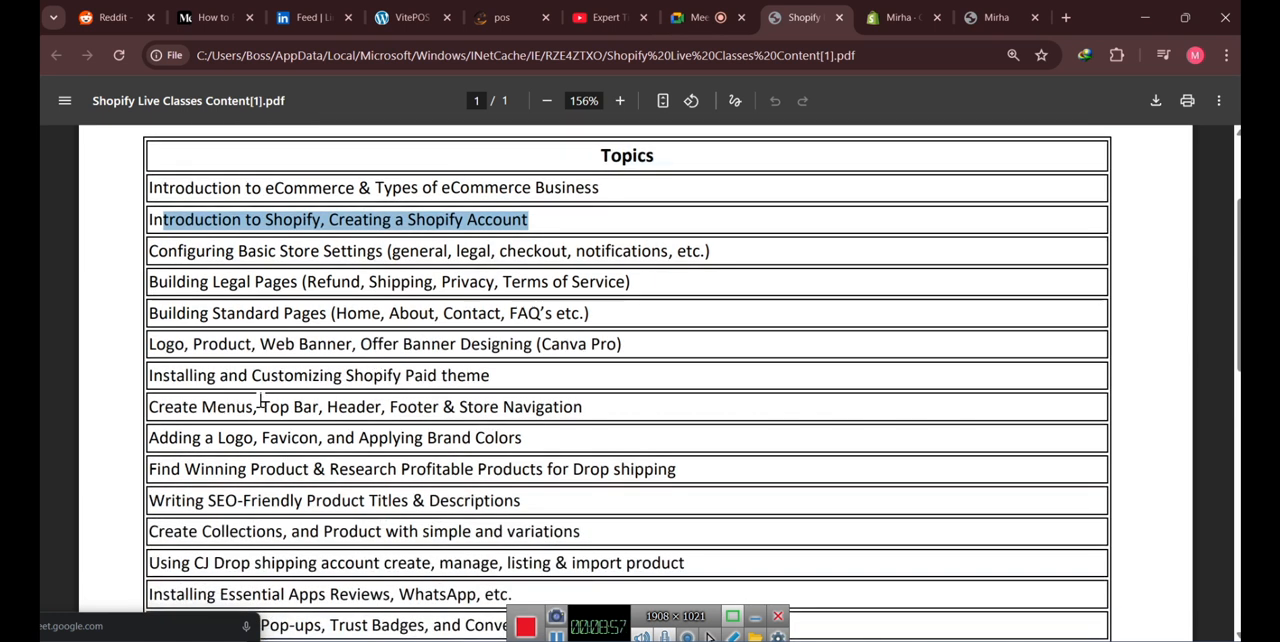
left_click_drag(151, 376, 424, 375)
left_click(512, 375)
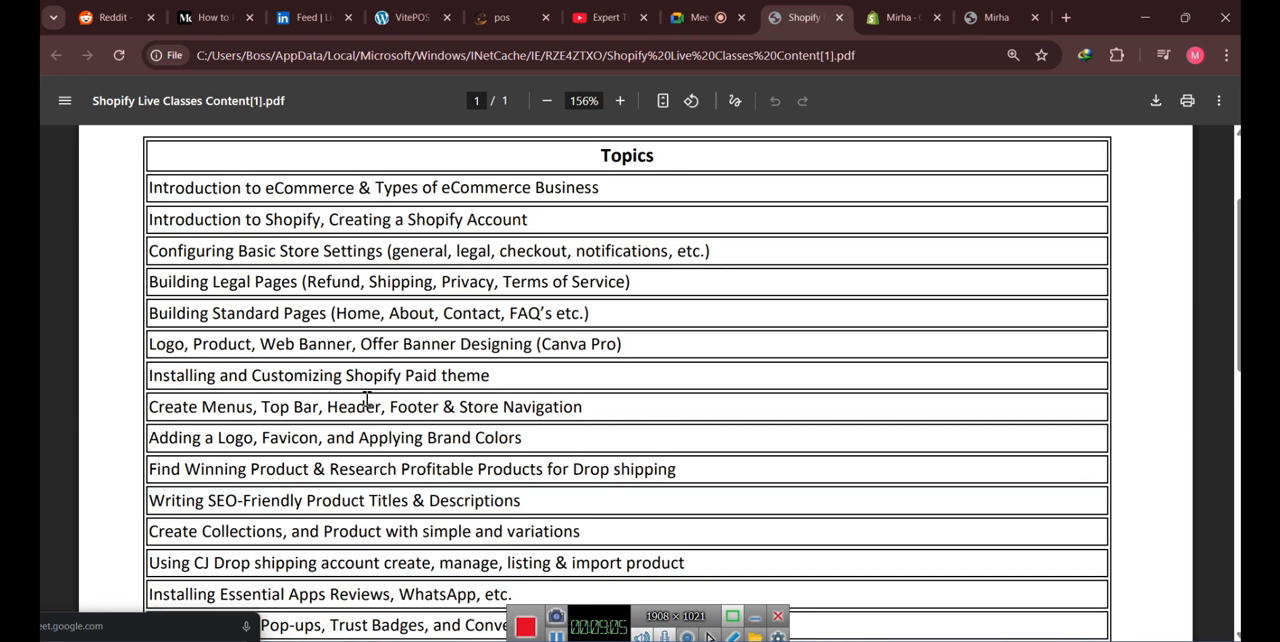
- Return to the store's themes page and review the current theme and theme library, comparing them with the course outline
left_click(885, 20)
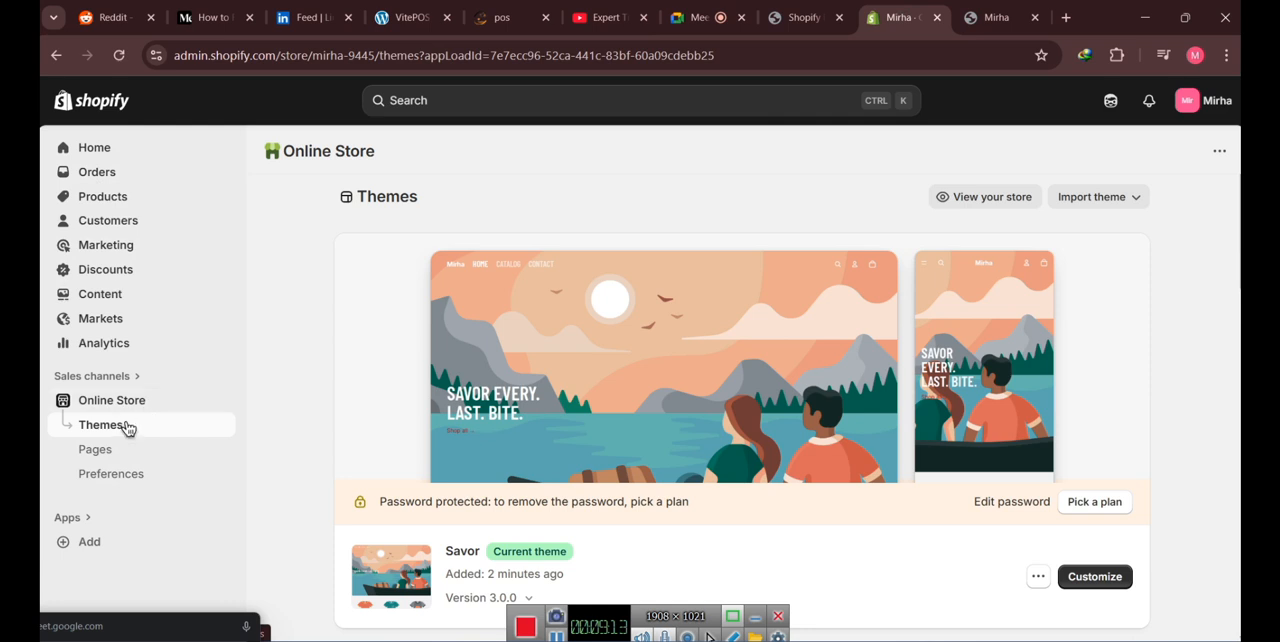
scroll(1157, 316, "down", 2)
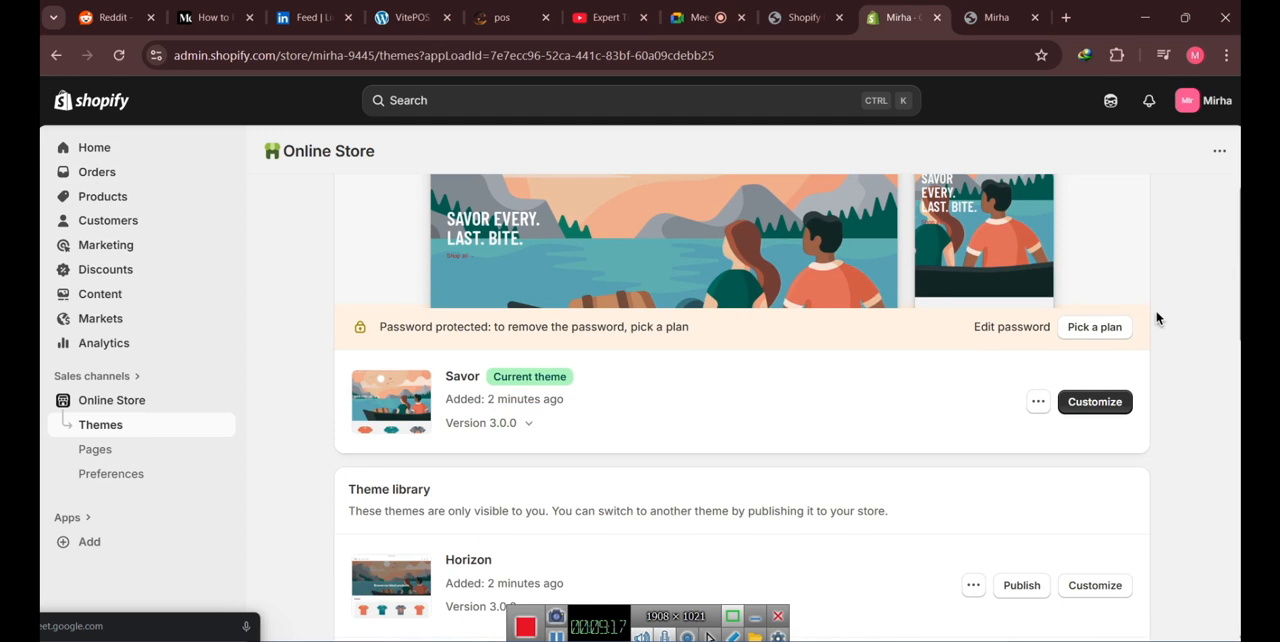
scroll(1160, 322, "up", 2)
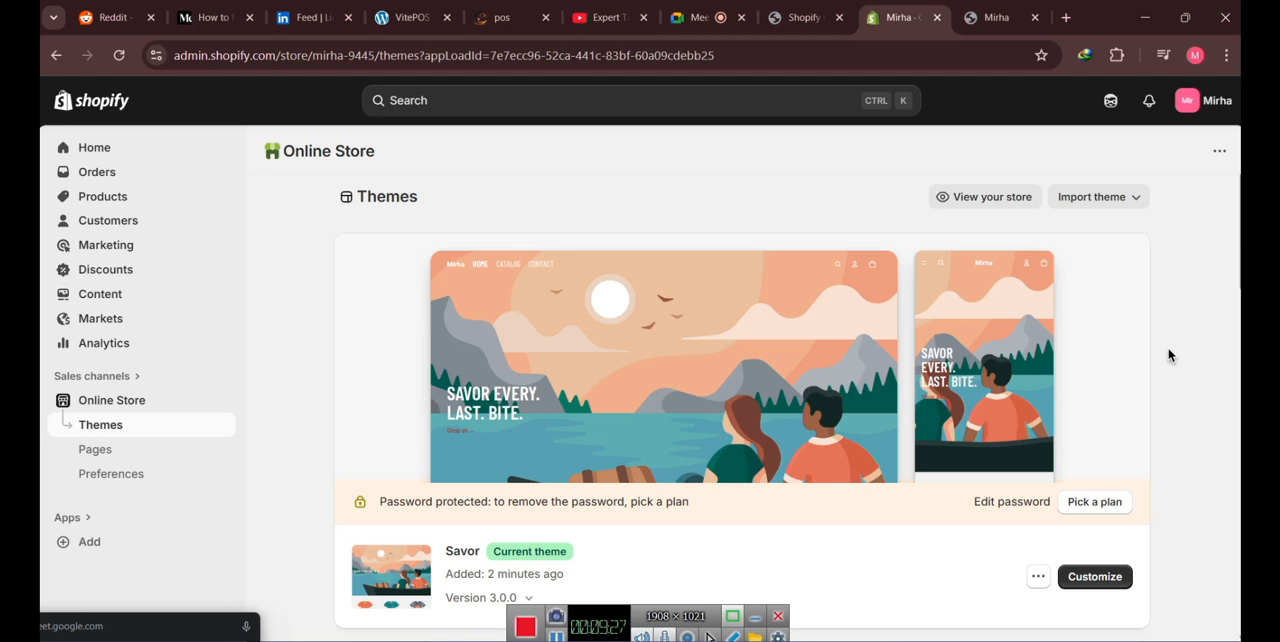
scroll(1168, 353, "down", 2)
scroll(1187, 336, "up", 2)
scroll(1187, 340, "down", 2)
scroll(1187, 340, "up", 2)
left_click(801, 17)
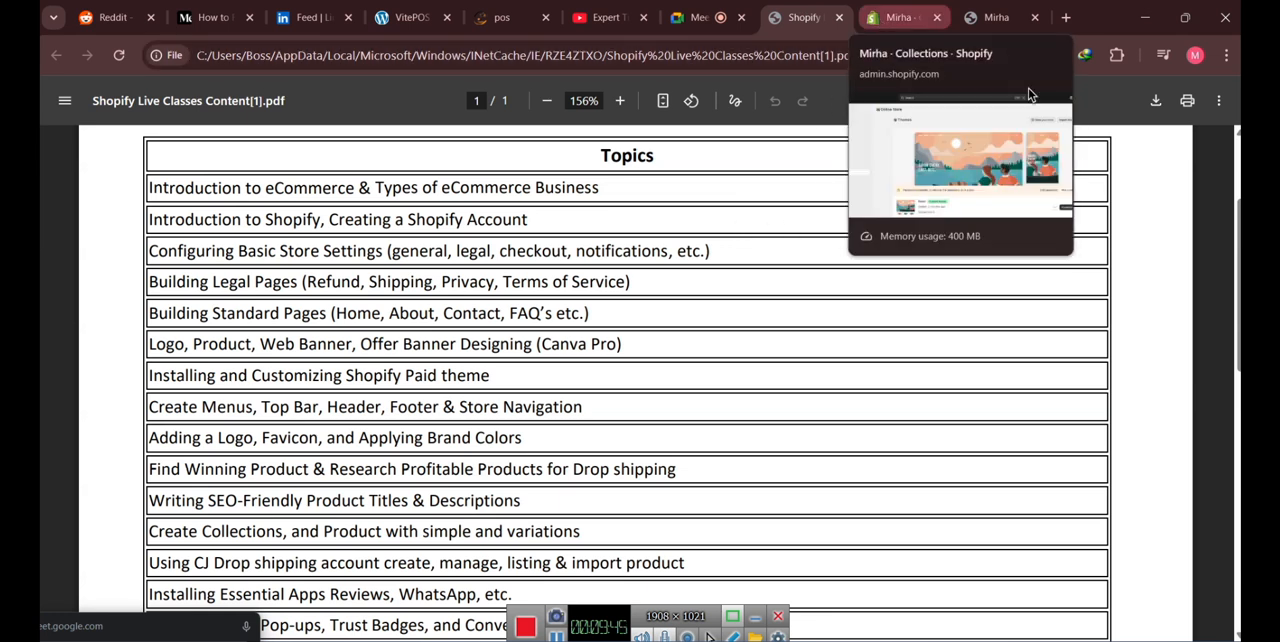
left_click(895, 19)
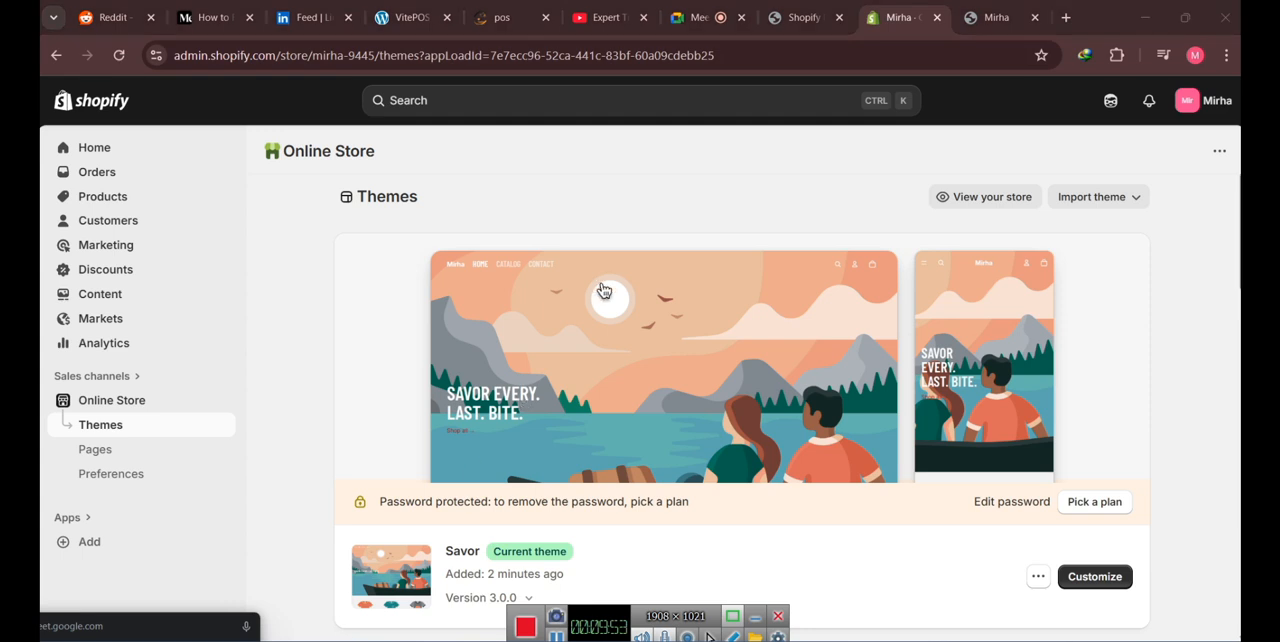
left_click(626, 286)
- Switch to File Explorer and open the Shopify themes folder inside EnvatoElements on Local Disk (D:)
left_click(86, 172)
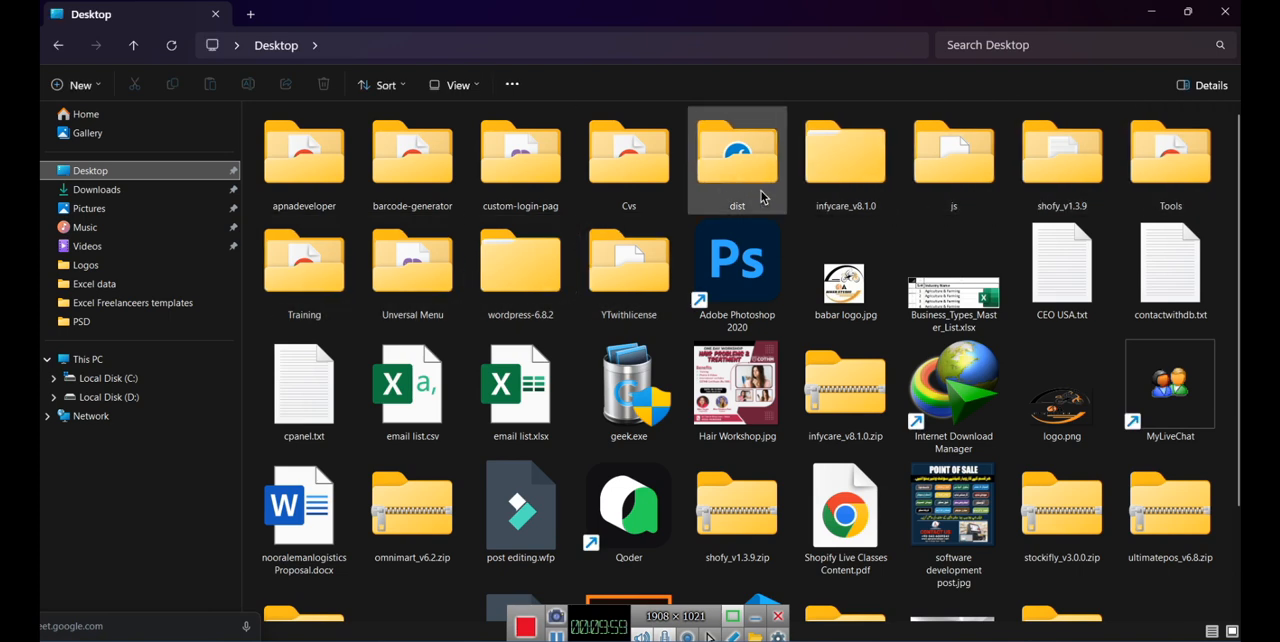
left_click(110, 396)
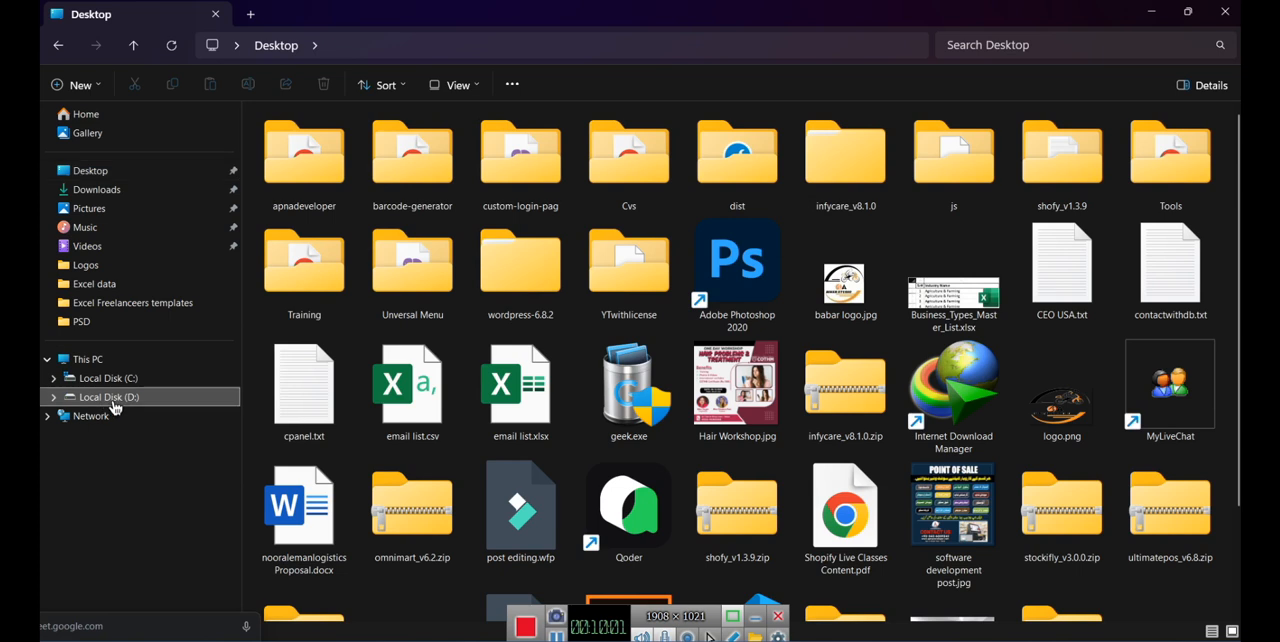
double_click(1172, 160)
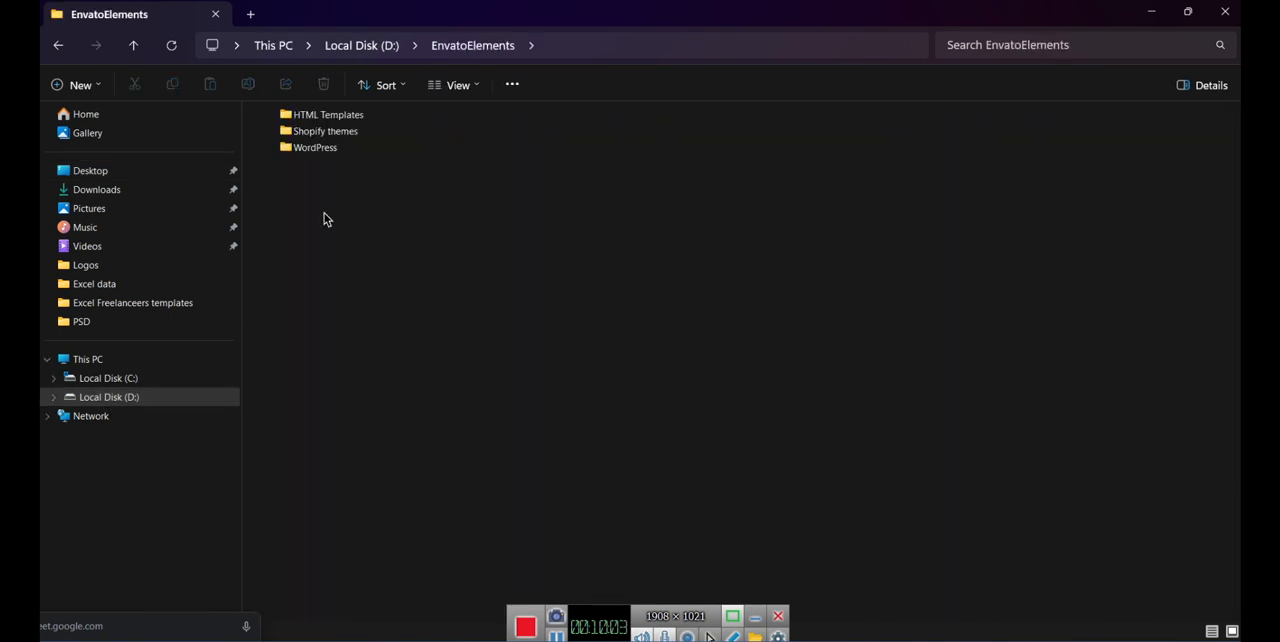
double_click(315, 133)
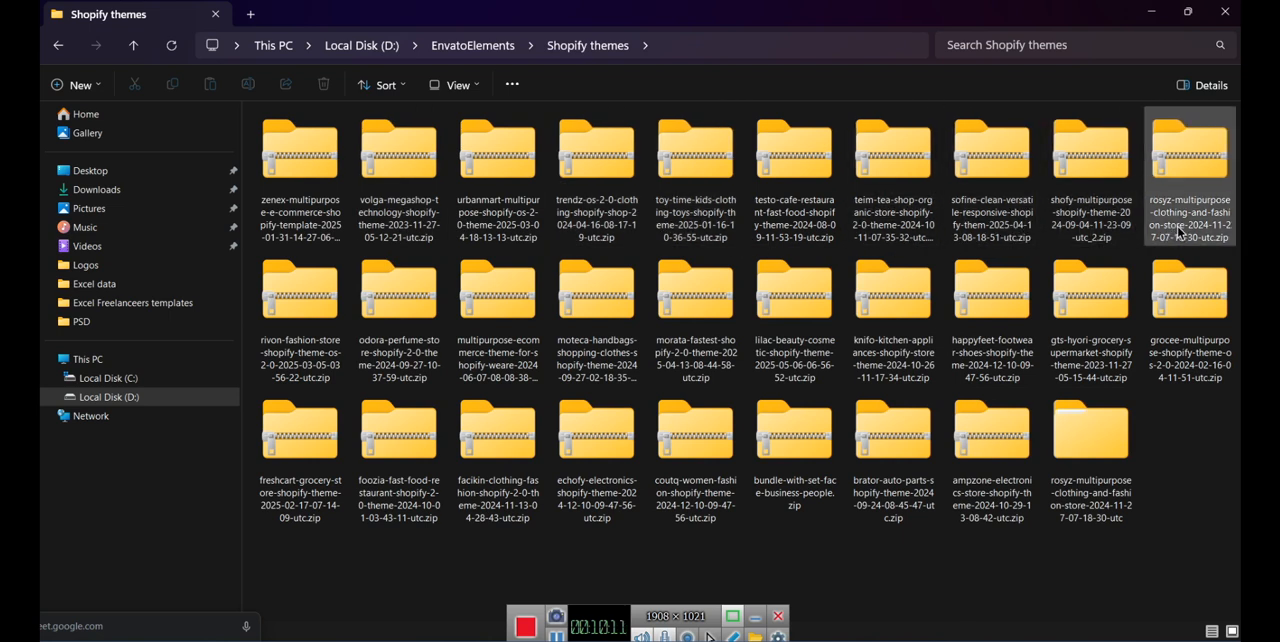
- Extract the rivon-fashion-store Shopify theme archive with WinRAR into a folder of the same name
left_click(297, 320)
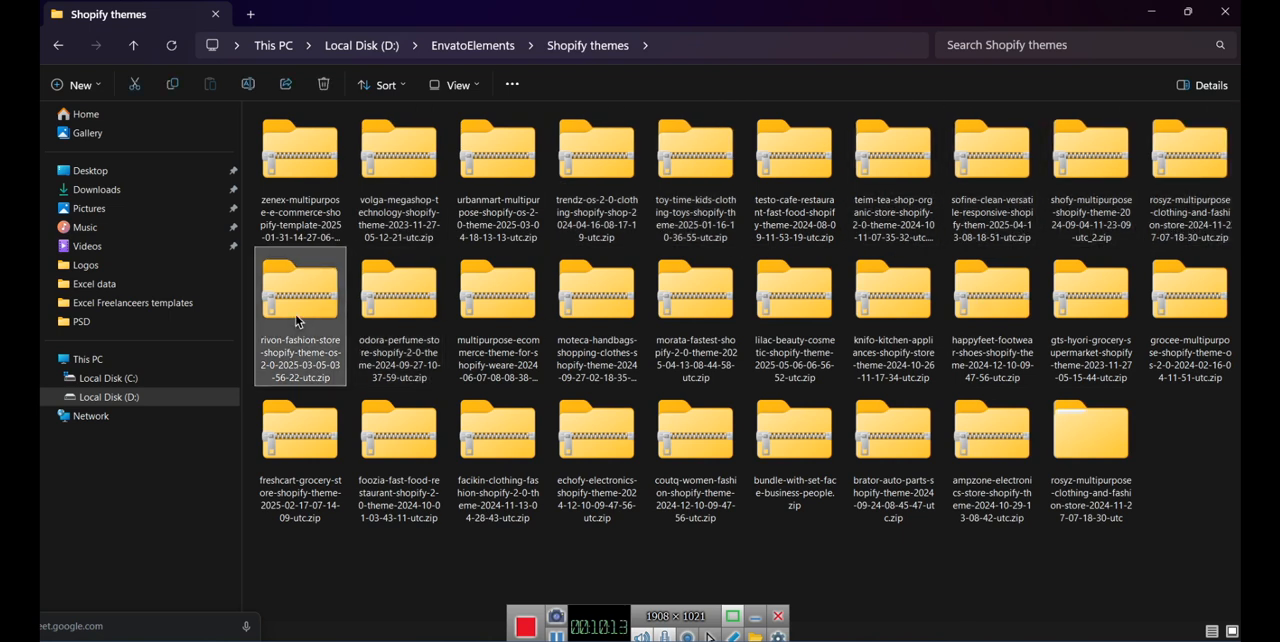
right_click(293, 316)
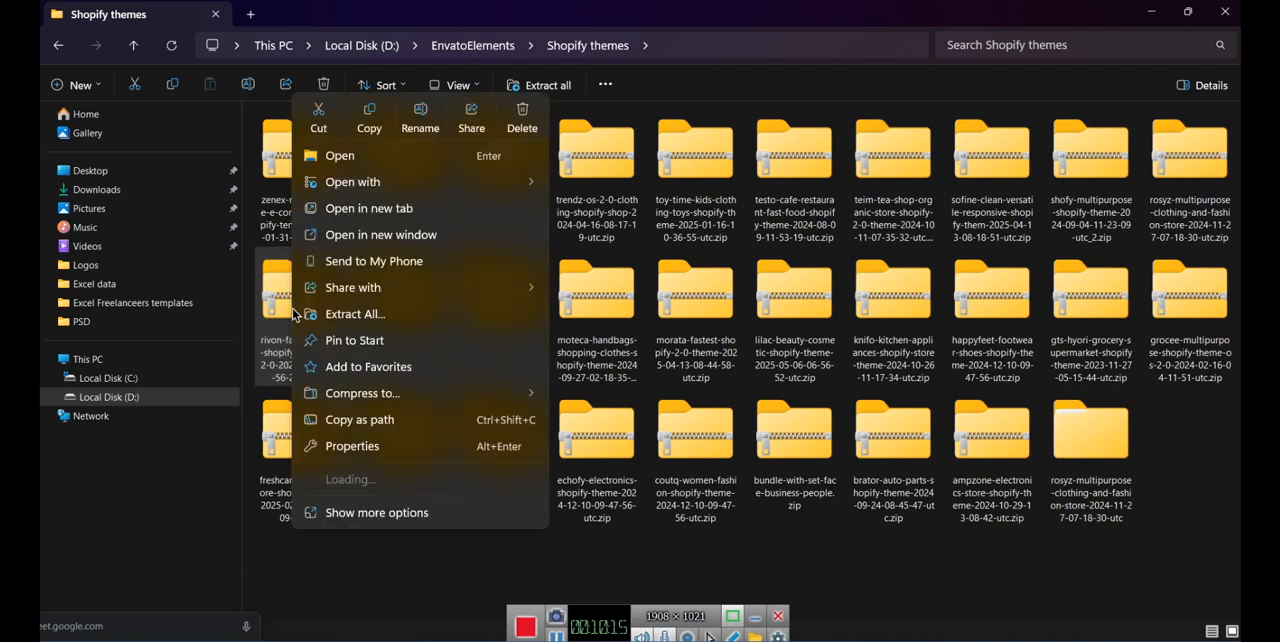
mouse_move(318, 479)
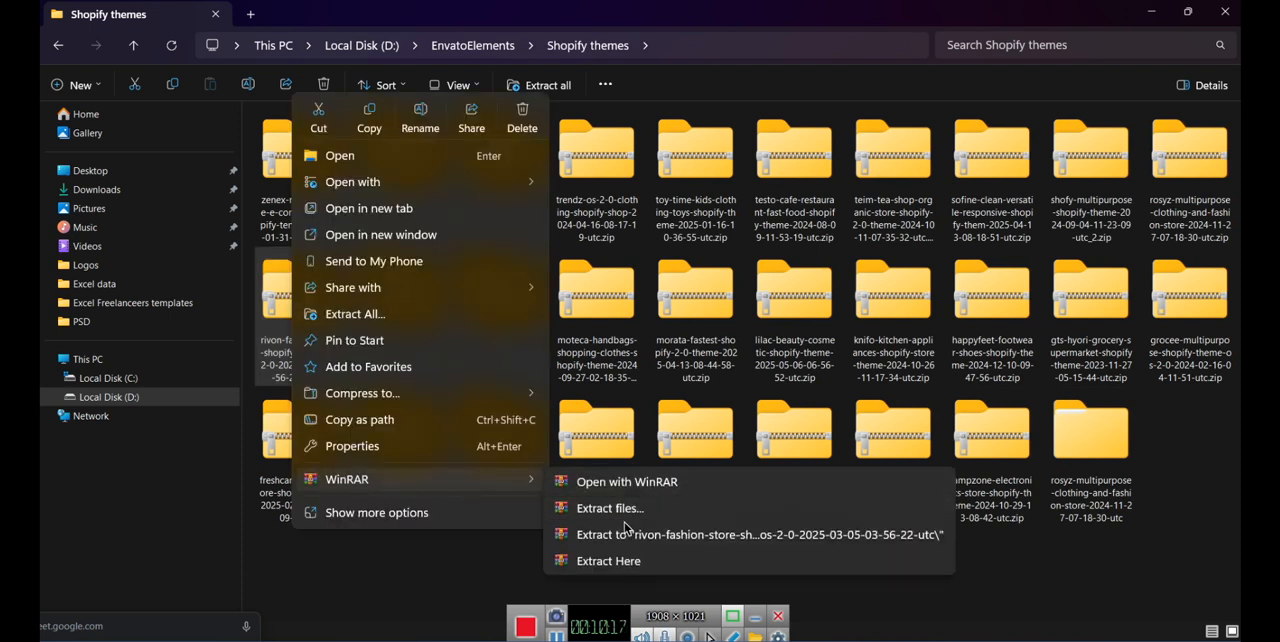
left_click(628, 530)
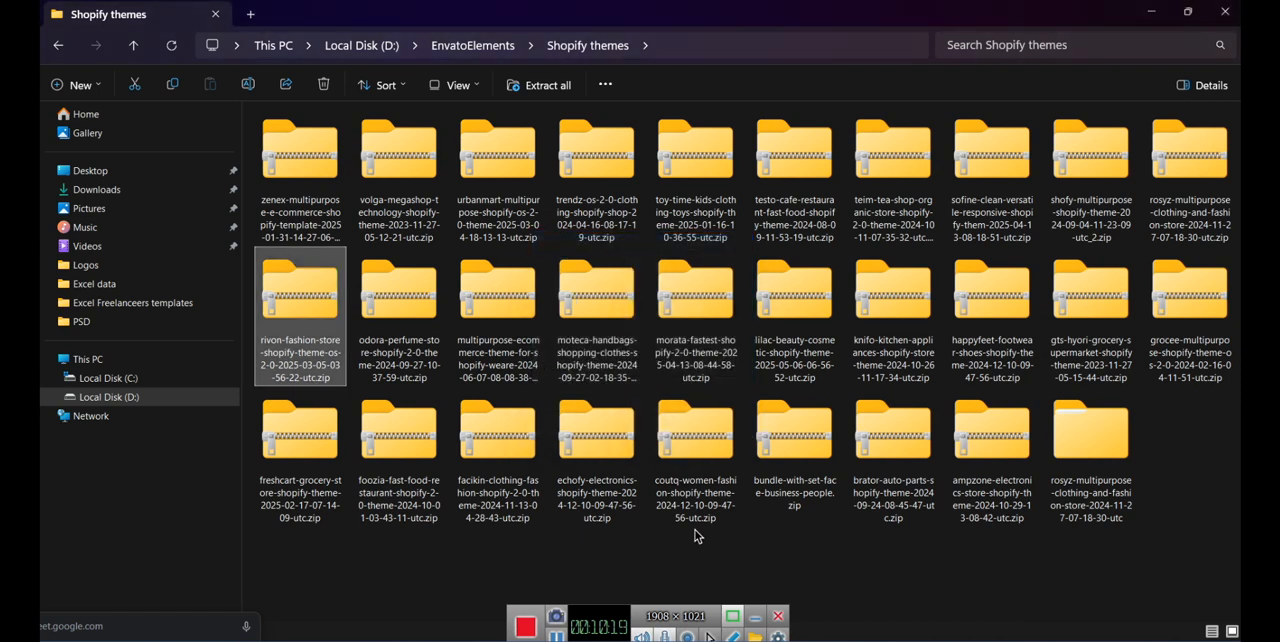
- Open the extracted rivon-fashion-store folder, select install-me-rivon-shopify-v1.0.1.zip, and enlarge the file icons
double_click(1190, 455)
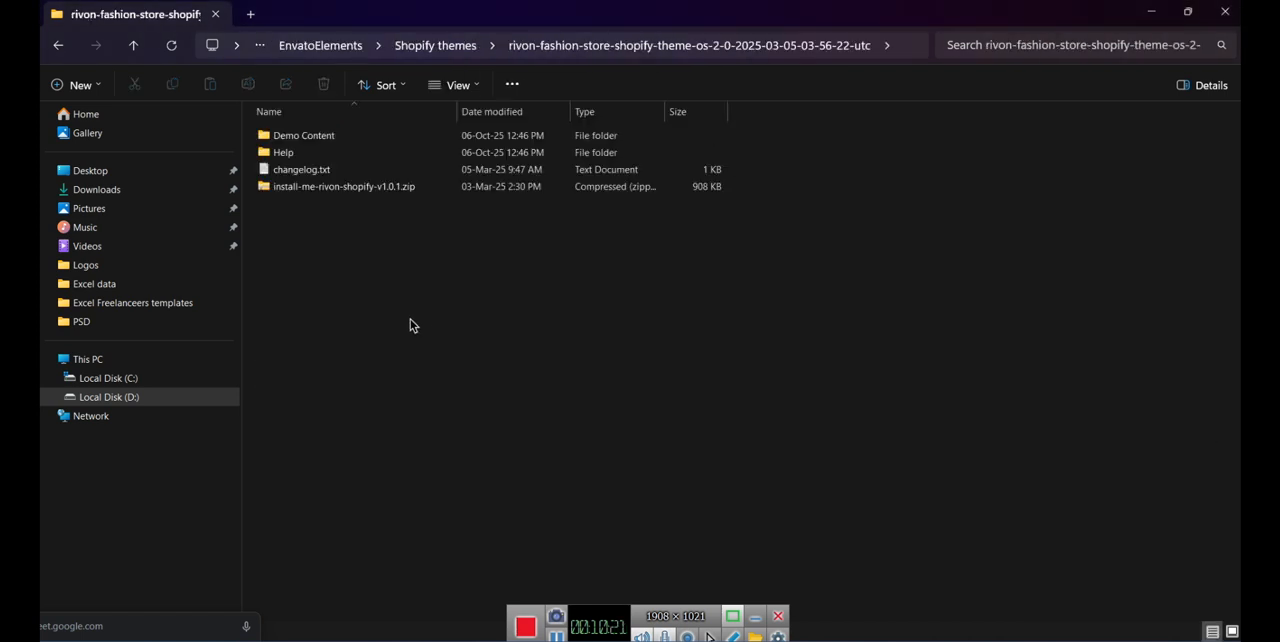
left_click(366, 194)
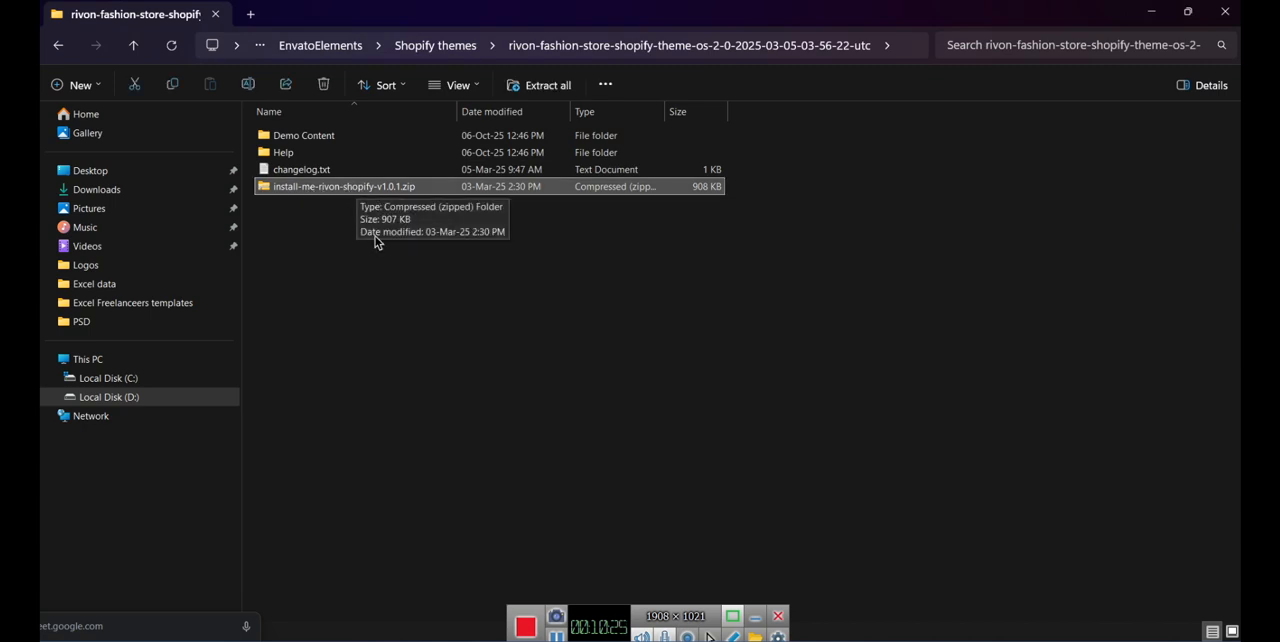
scroll(372, 248, "up", 3)
scroll(373, 247, "up", 3)
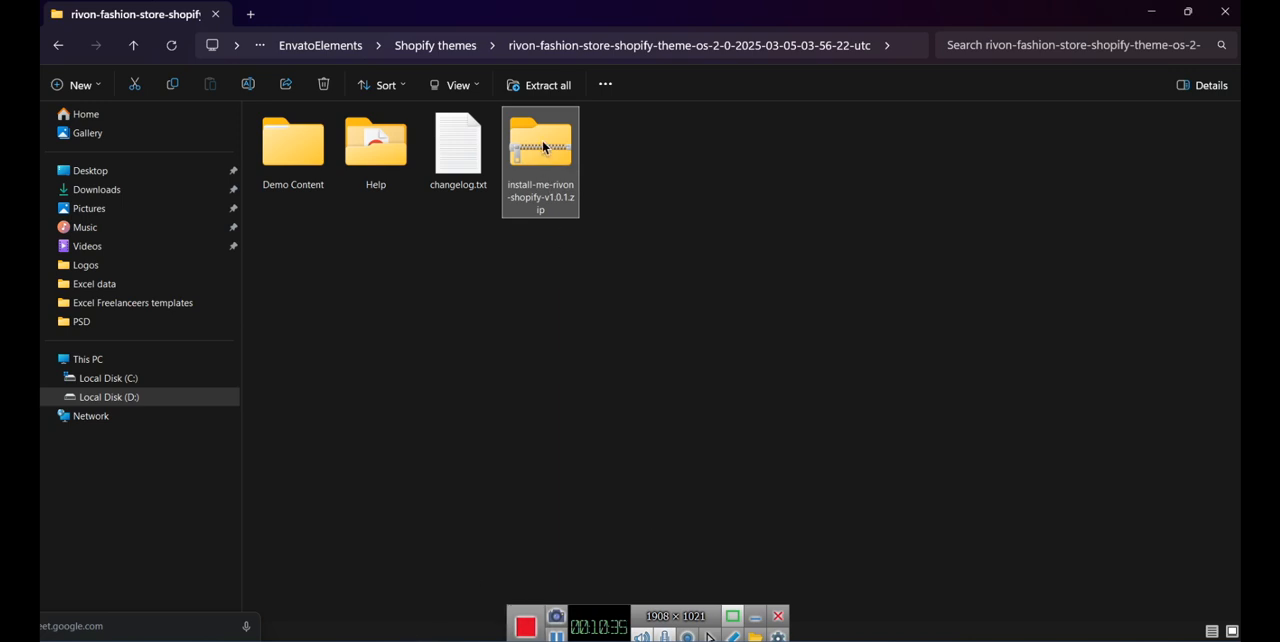
- Rename the theme archive install-me-rivon-shopify-v1.0.1.zip as rivon.1.zip
key("F2")
left_click(559, 209)
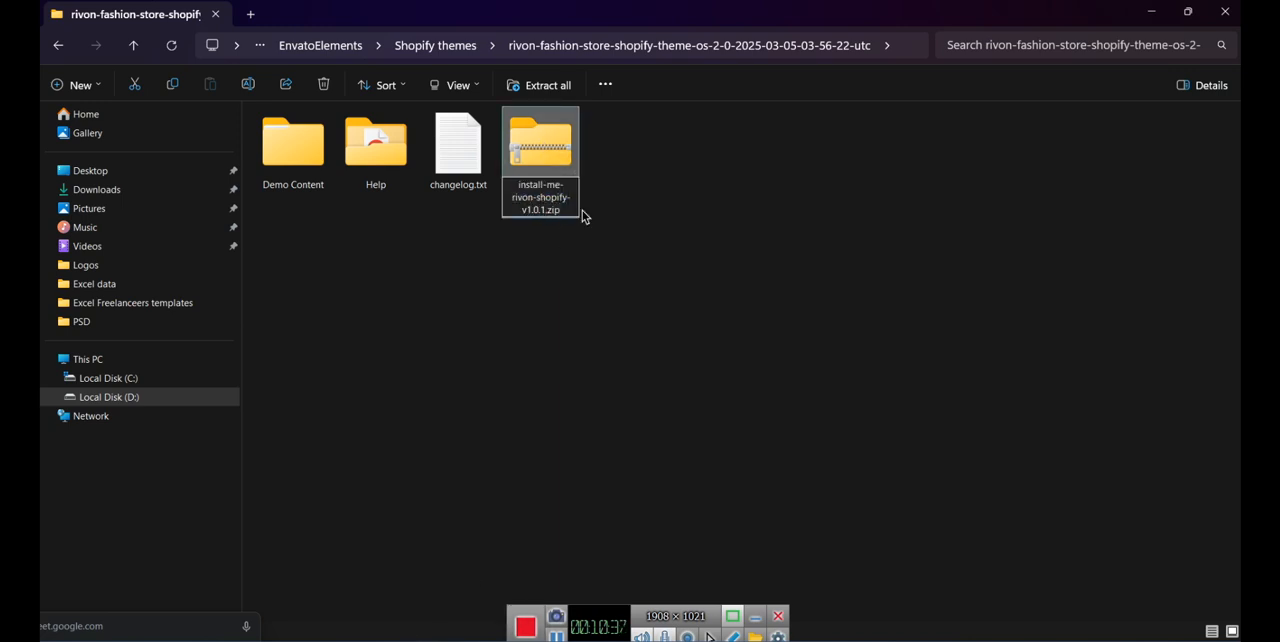
left_click_drag(533, 200, 532, 214)
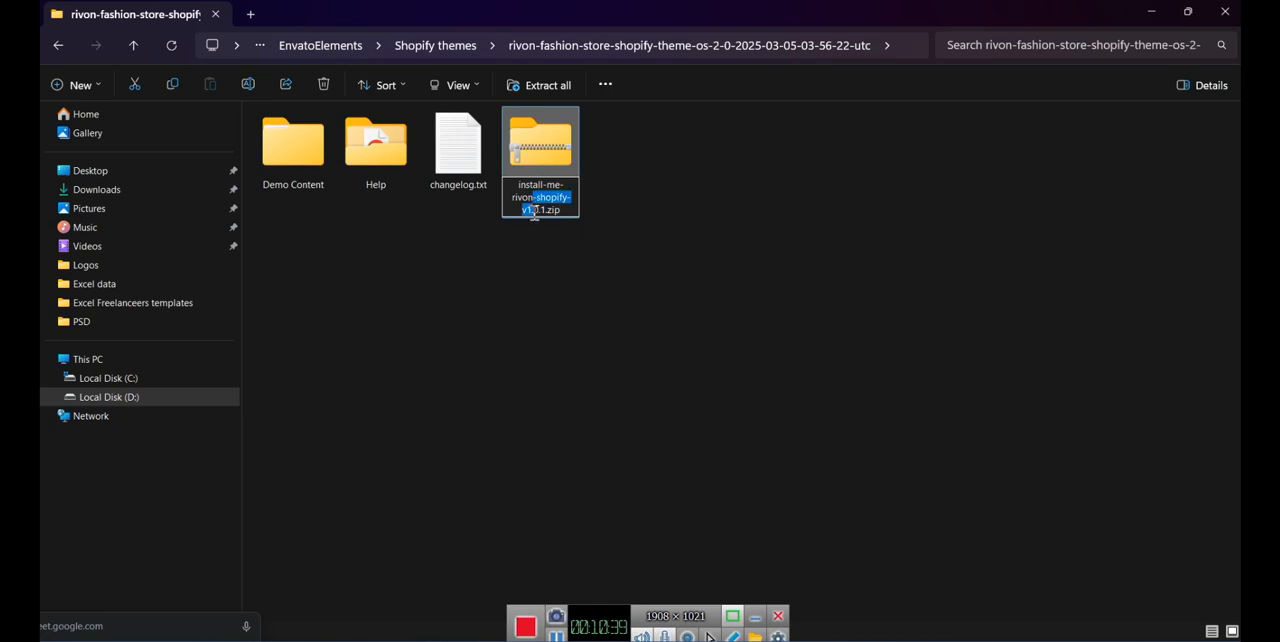
key("BackSpace")
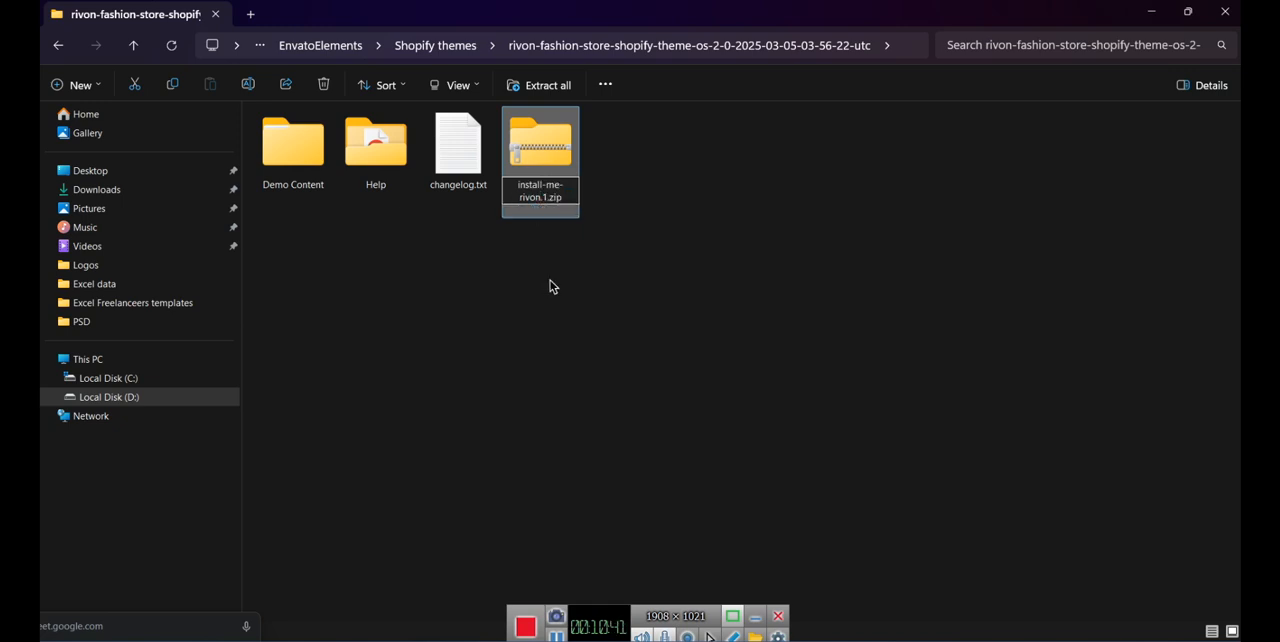
type(".")
key("BackSpace")
key("BackSpace")
key("BackSpace")
key("BackSpace")
key("BackSpace")
key("BackSpace")
key("BackSpace")
key("BackSpace")
key("BackSpace")
key("BackSpace")
key("BackSpace")
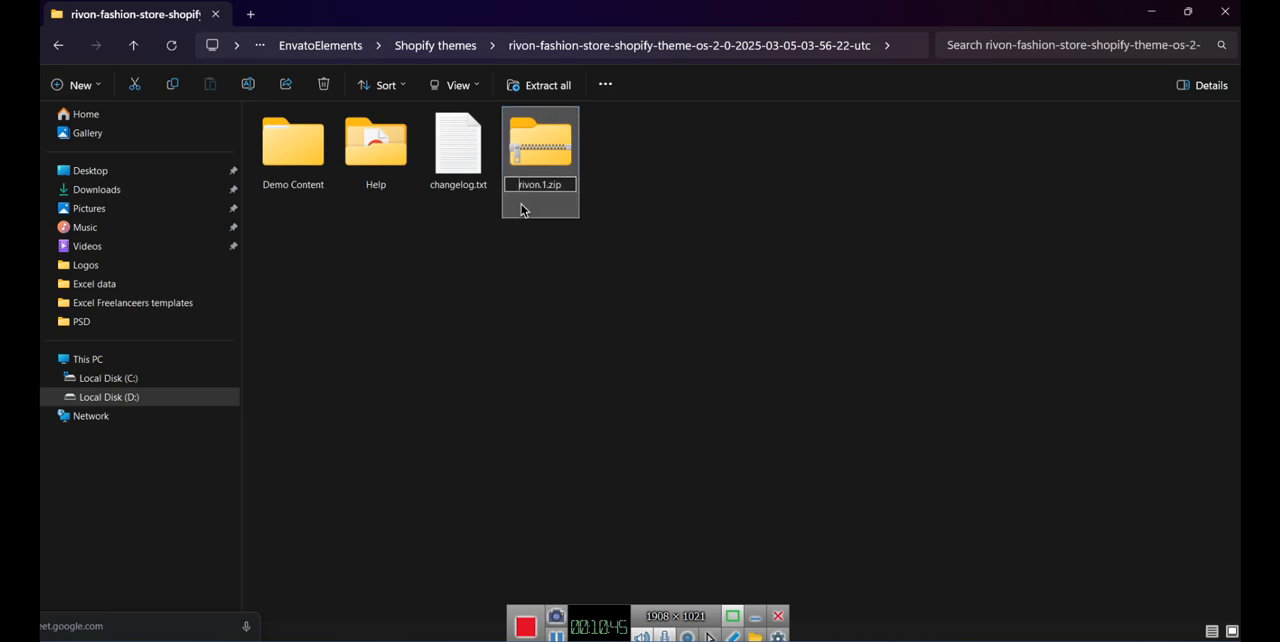
left_click(576, 284)
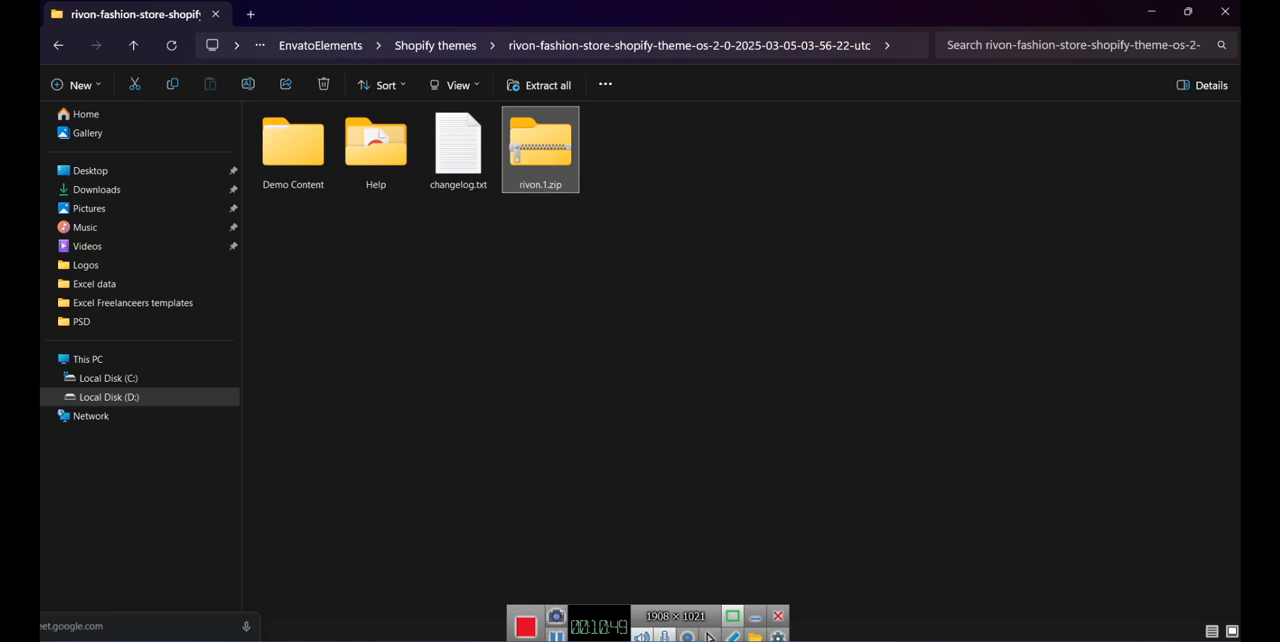
- Switch to the Shopify themes page in Chrome and start importing a theme by uploading a zip file
left_click(370, 590)
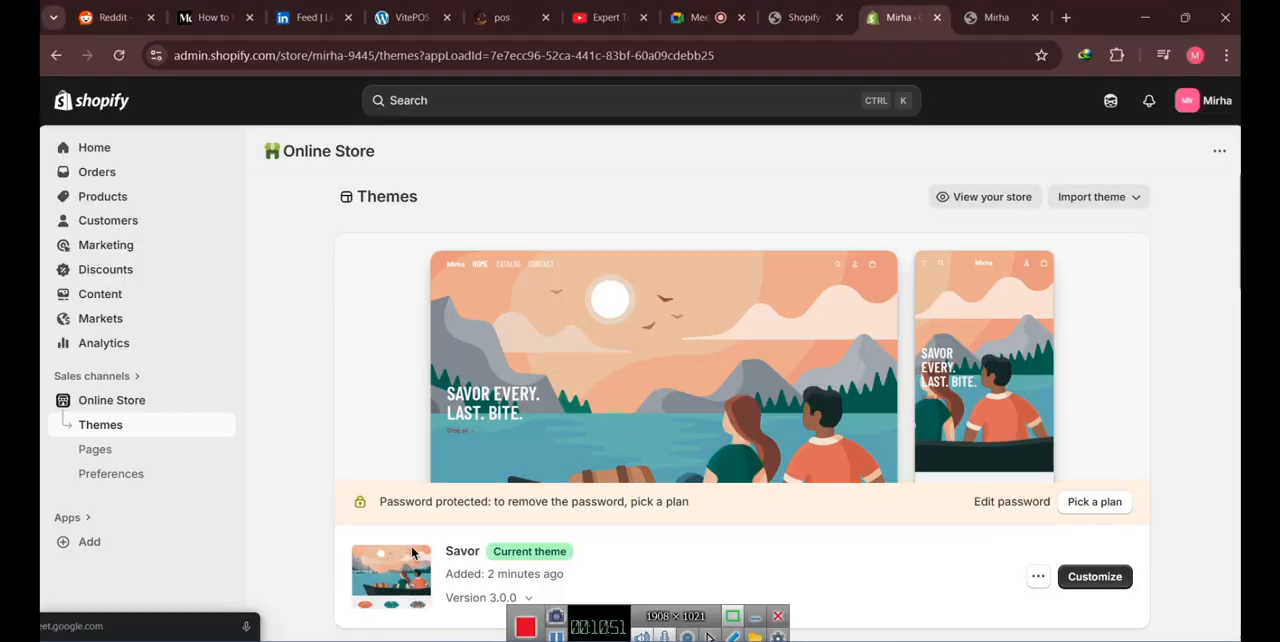
scroll(847, 280, "down", 1)
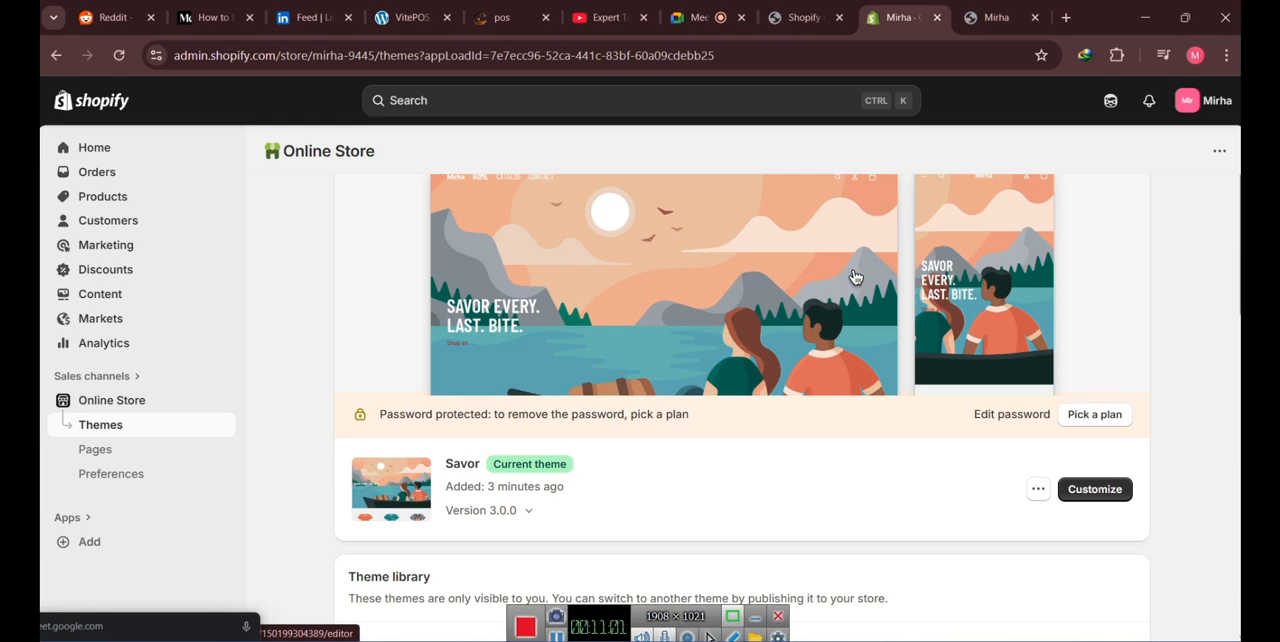
scroll(1108, 311, "up", 2)
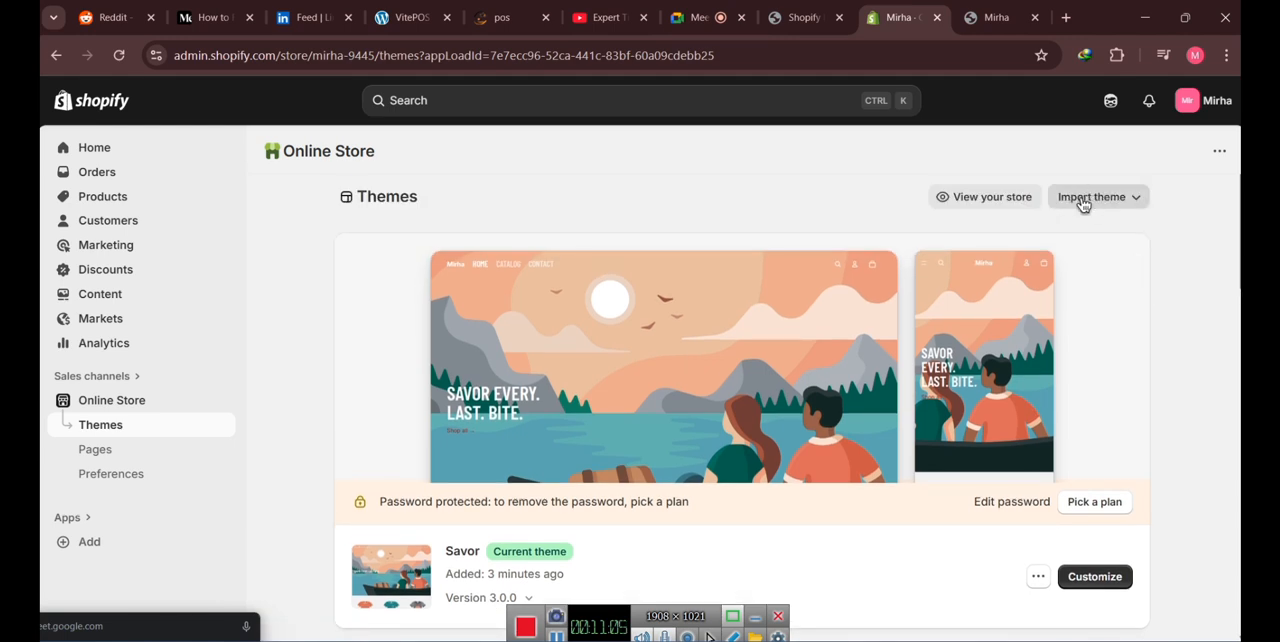
left_click(1137, 202)
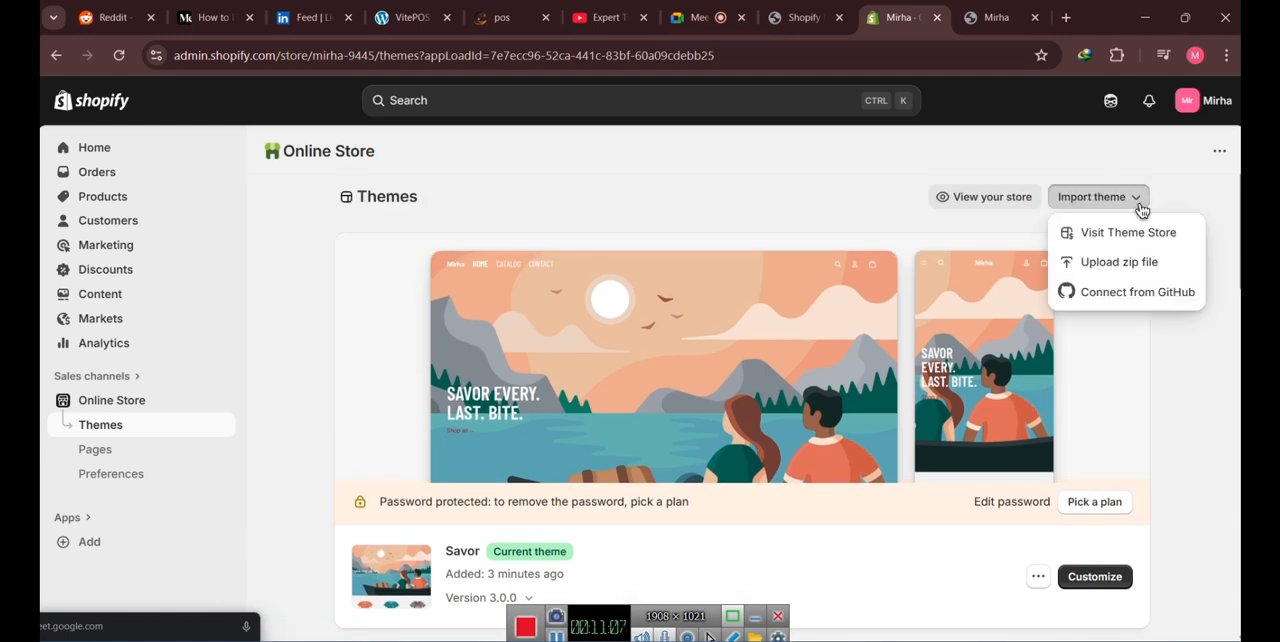
left_click(1120, 263)
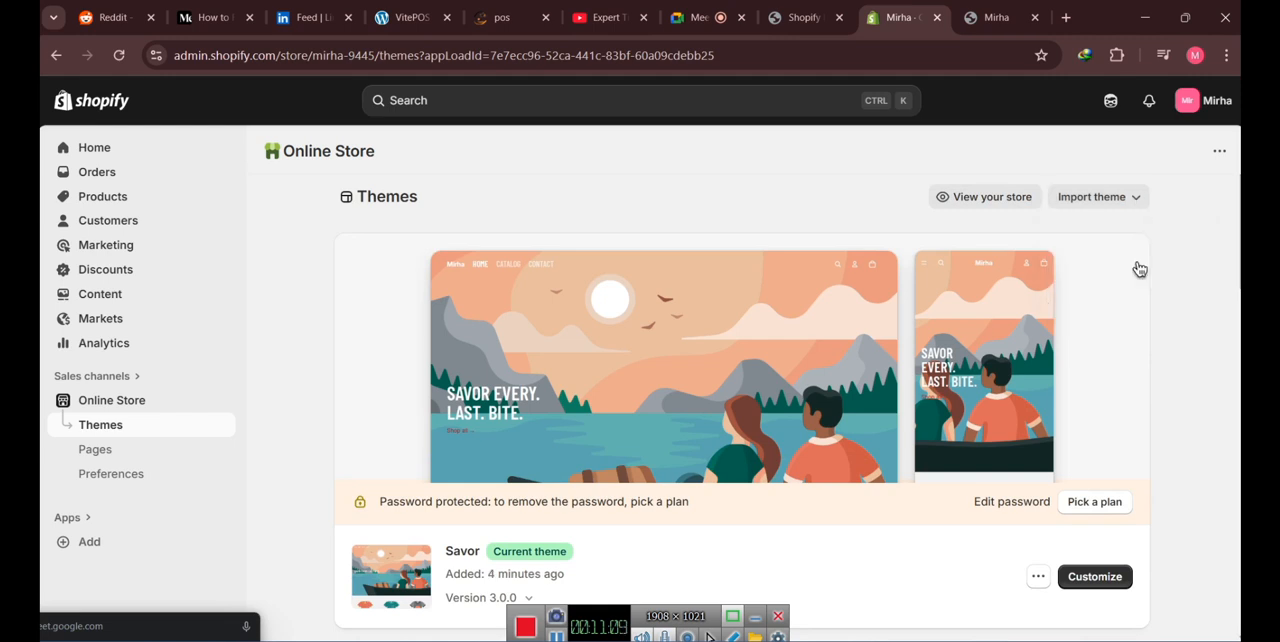
left_click(634, 390)
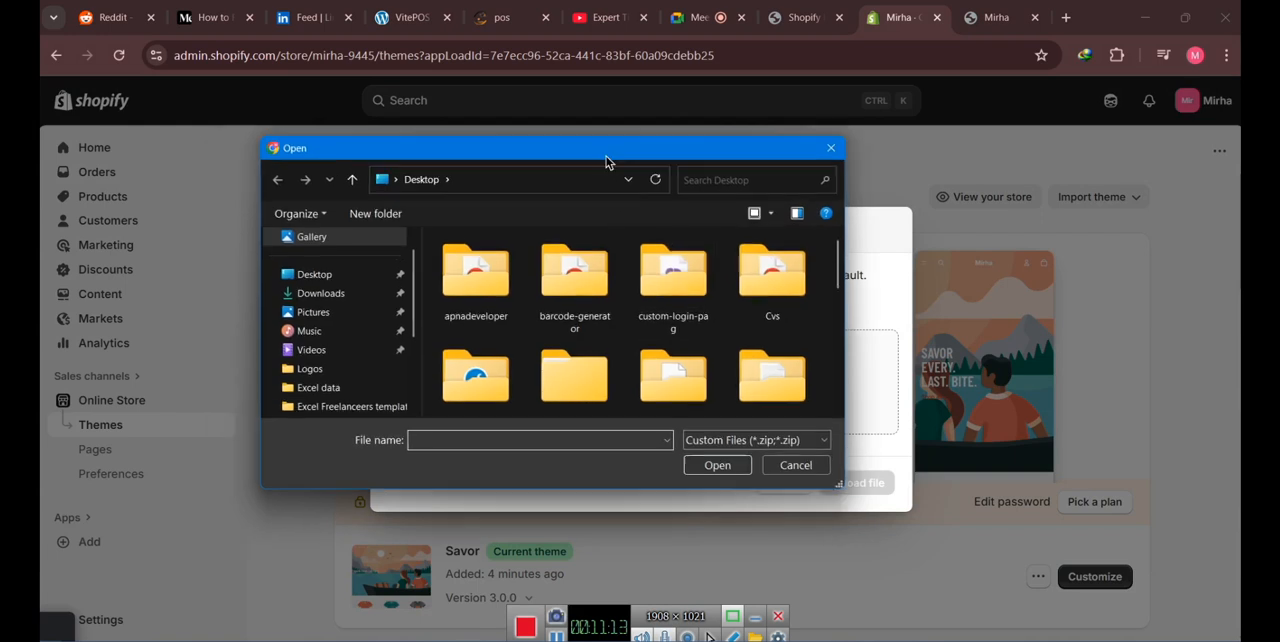
left_click_drag(488, 322, 494, 400)
left_click(437, 371)
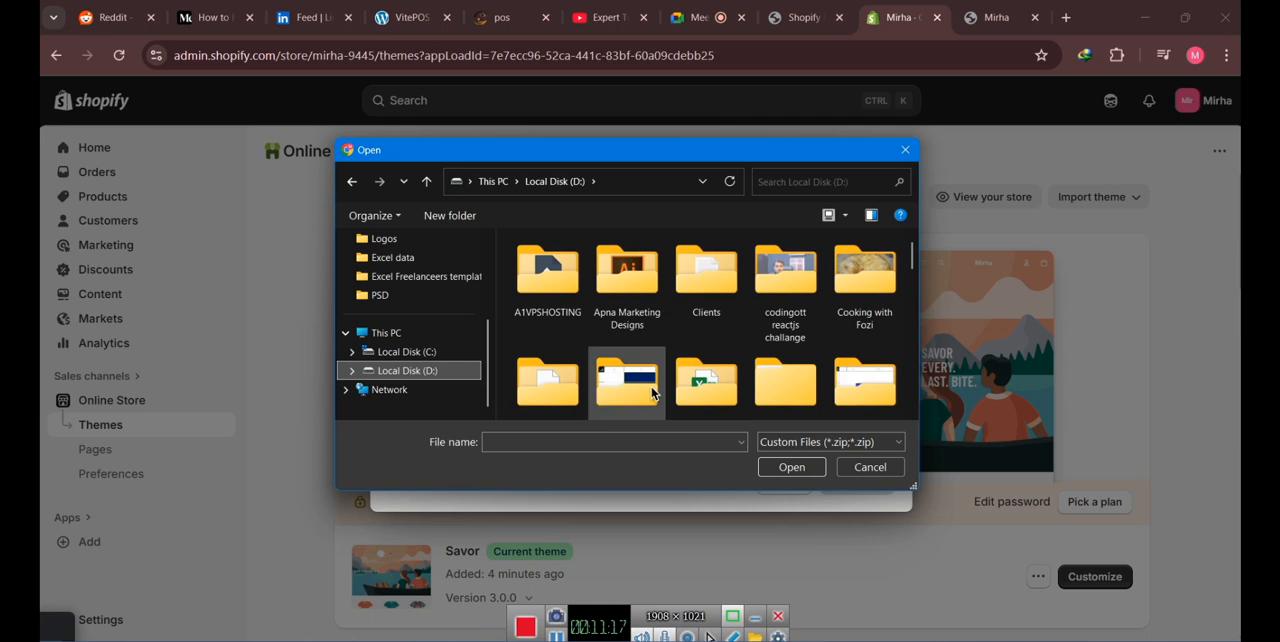
left_click(624, 274)
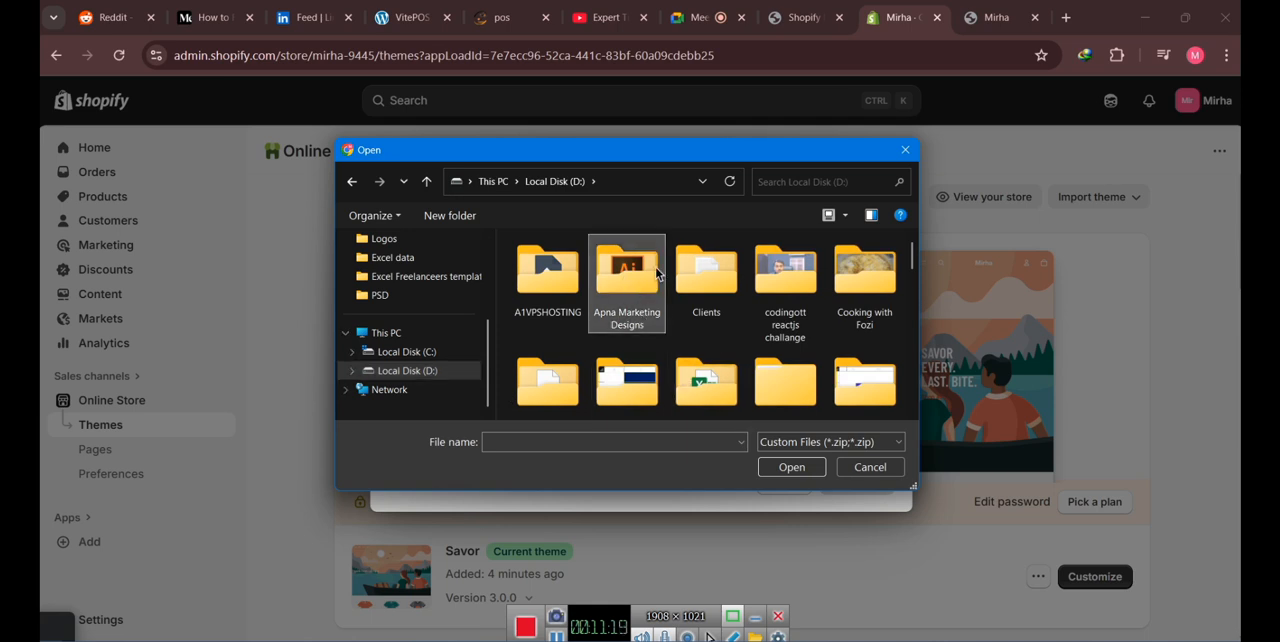
scroll(726, 350, "down", 1)
double_click(788, 350)
double_click(583, 282)
scroll(583, 285, "down", 3)
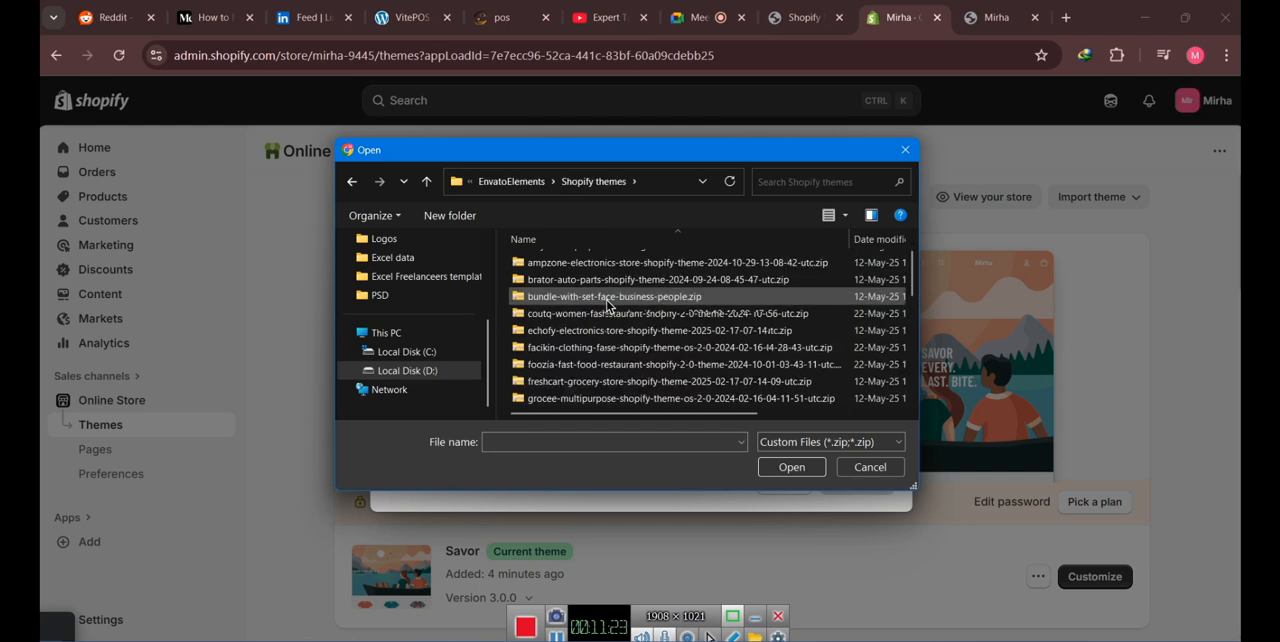
scroll(633, 323, "up", 3)
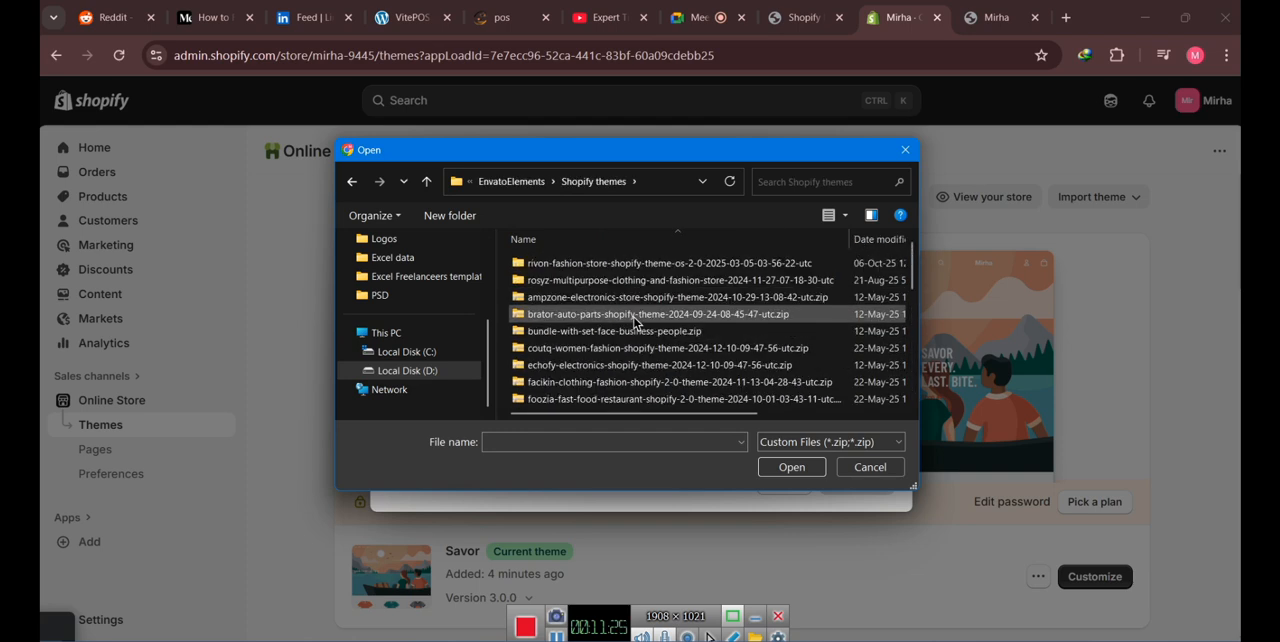
left_click(805, 445)
left_click(803, 475)
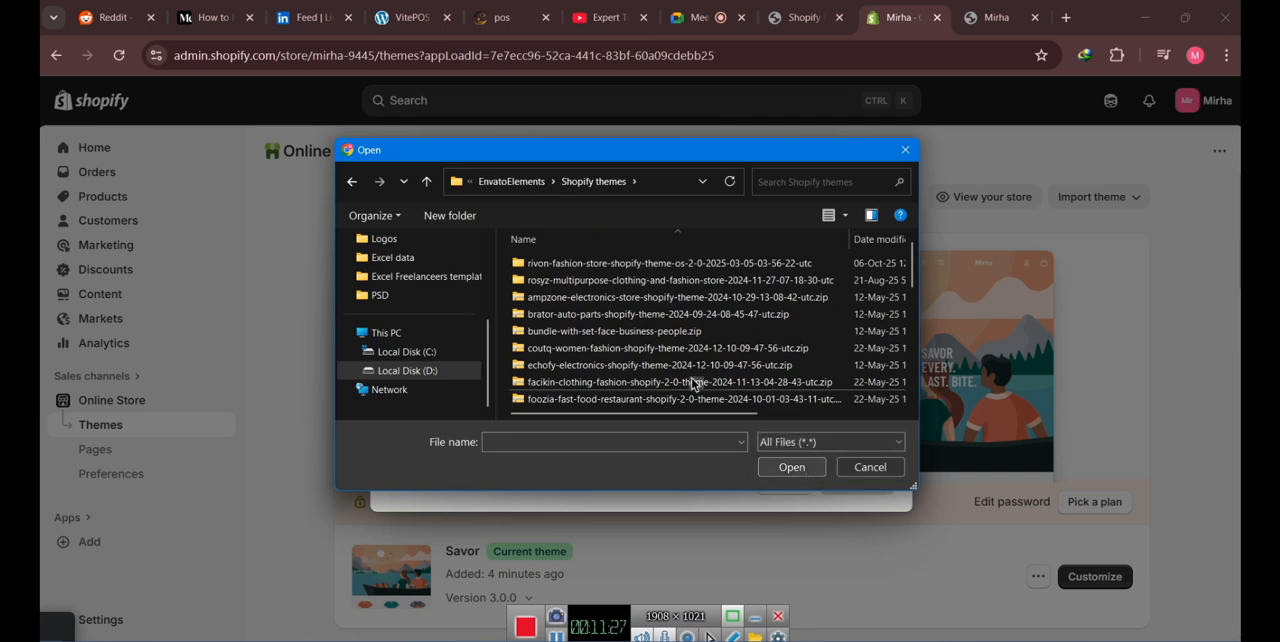
scroll(648, 320, "down", 6)
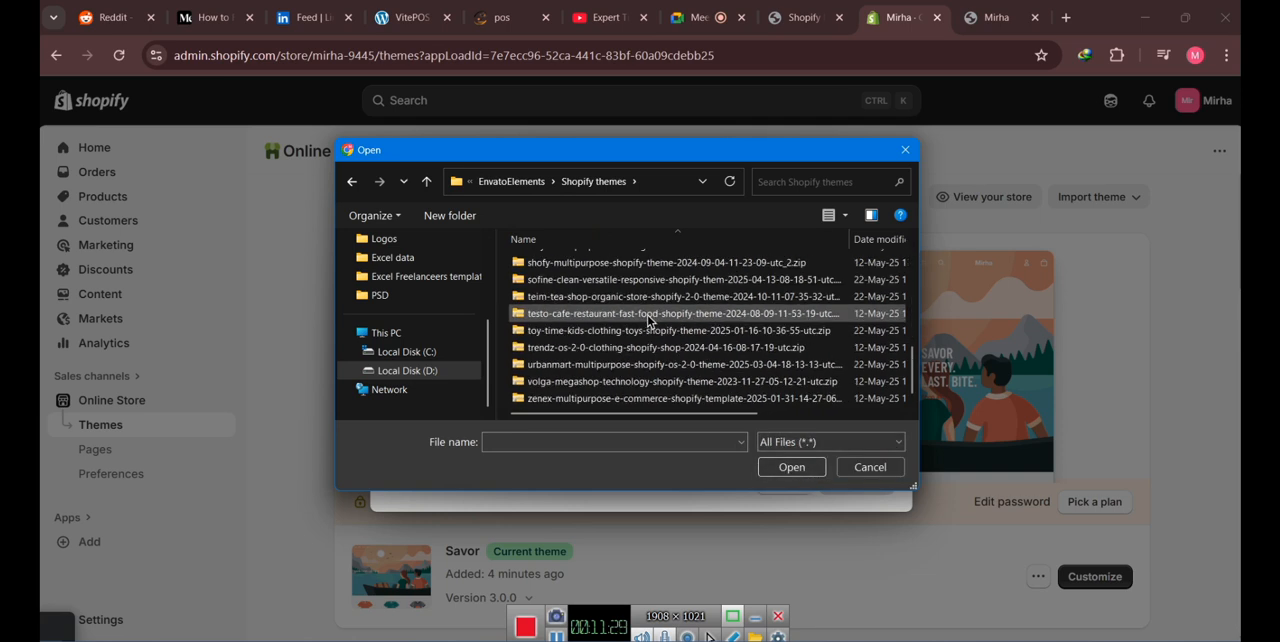
scroll(648, 320, "up", 6)
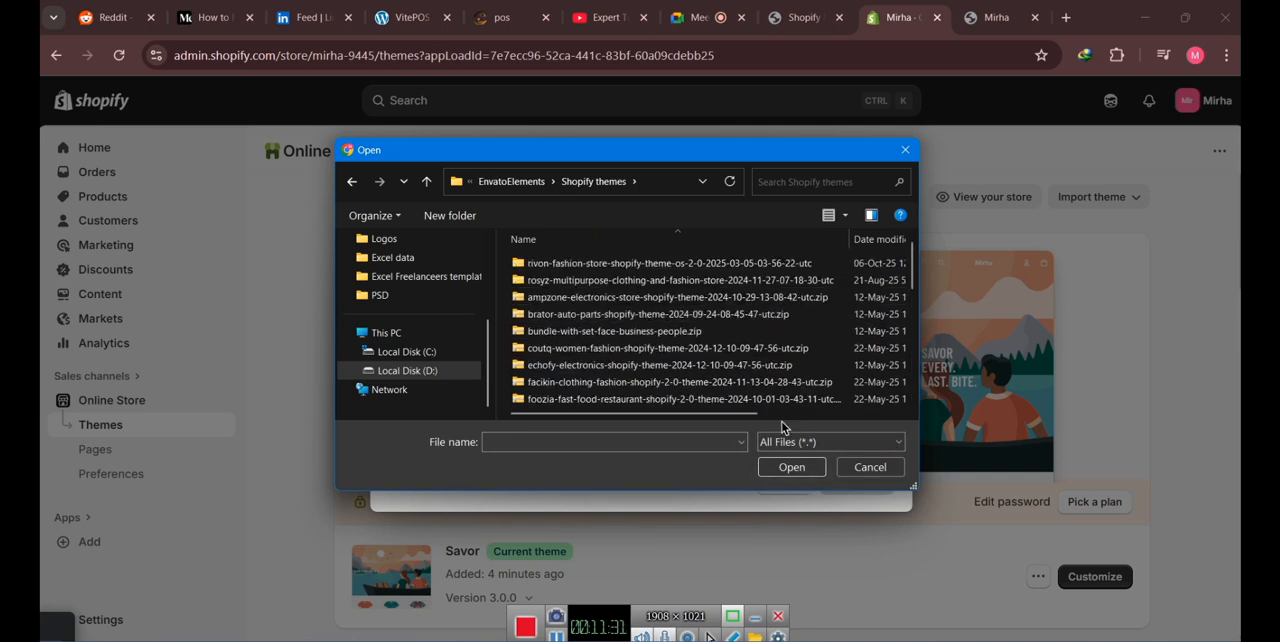
left_click(870, 467)
- Switch to File Explorer, copy rivon.1.zip to the Desktop, and close the File Explorer window
key("alt+Tab")
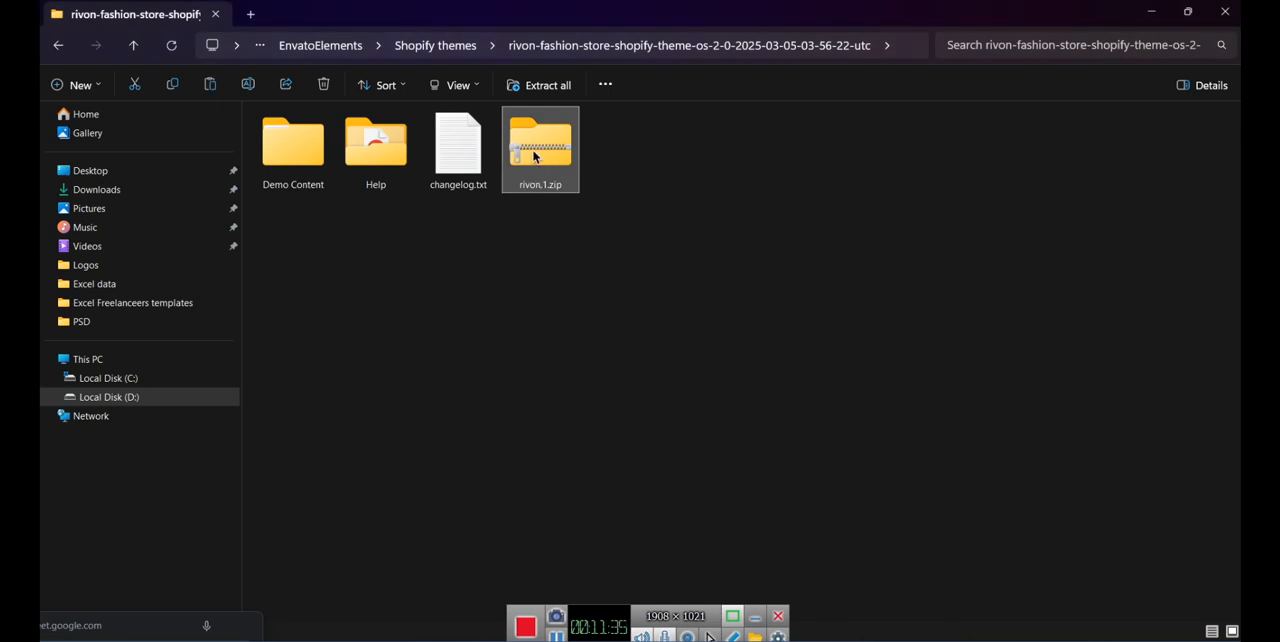
left_click(76, 172)
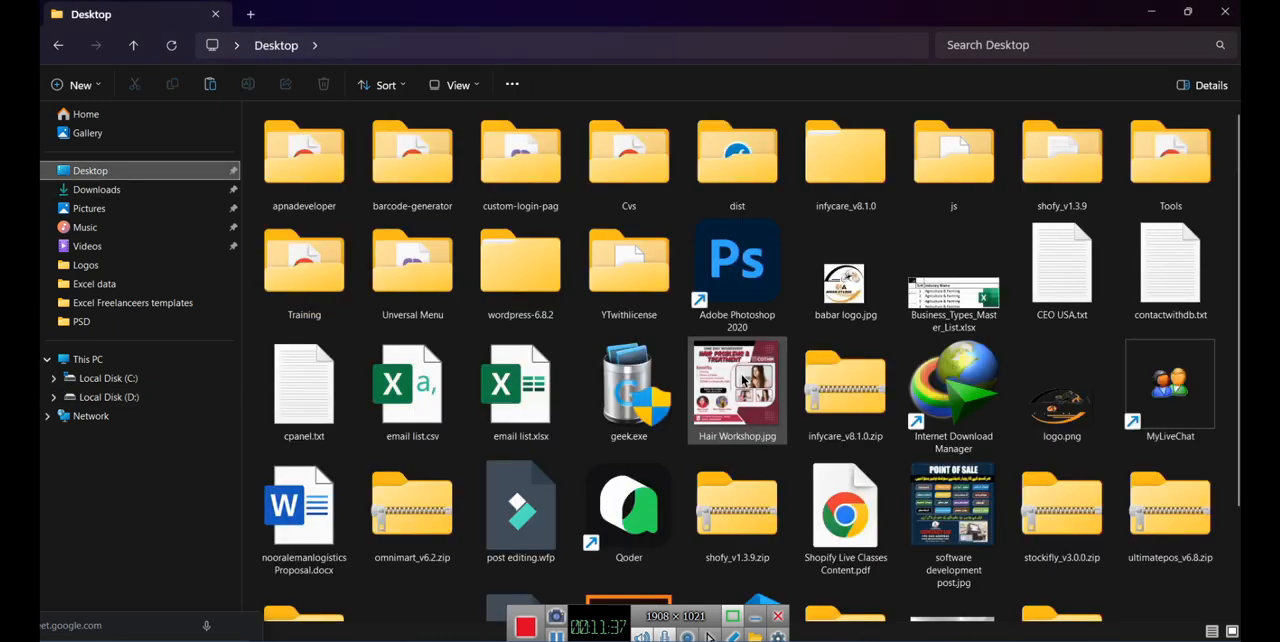
scroll(858, 452, "down", 1)
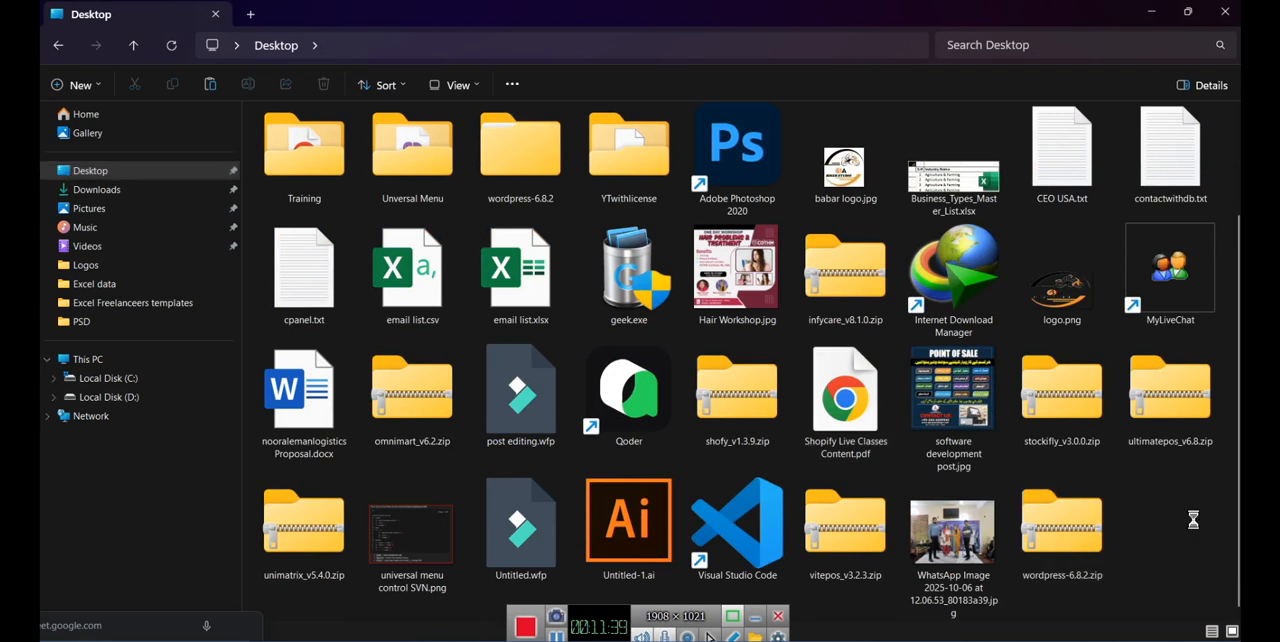
key("ctrl+v")
left_click(1224, 14)
- Switch back to Shopify in Chrome and upload rivon.1.zip from the Desktop as a new theme
mouse_move(620, 630)
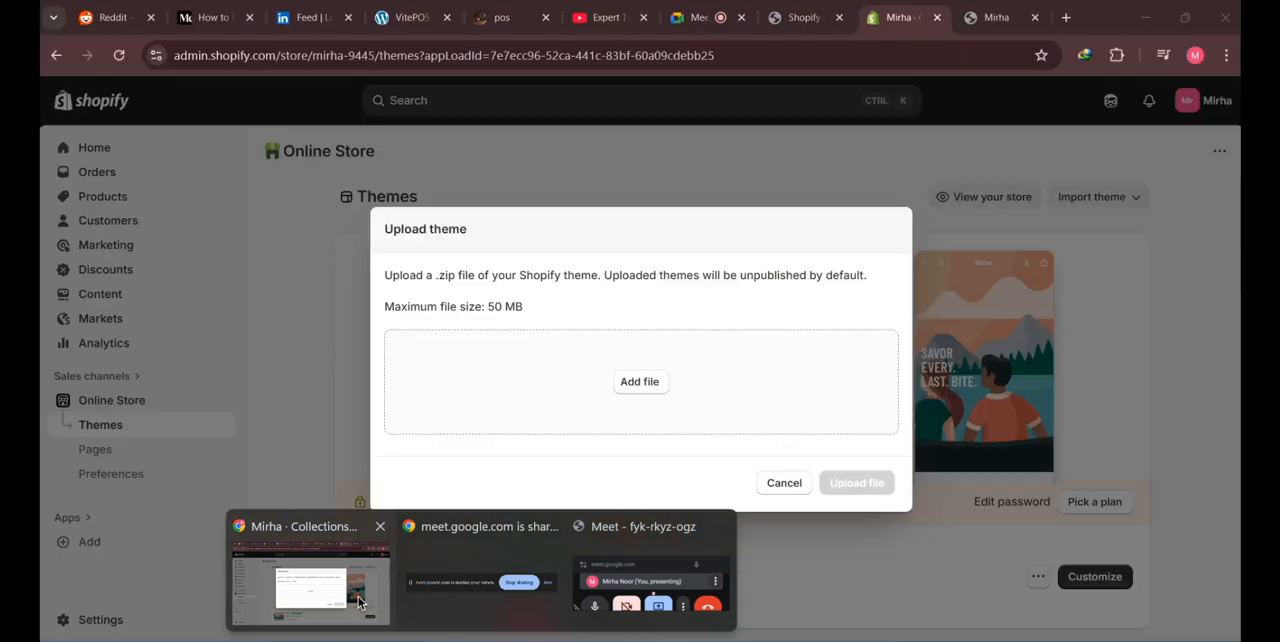
left_click(310, 585)
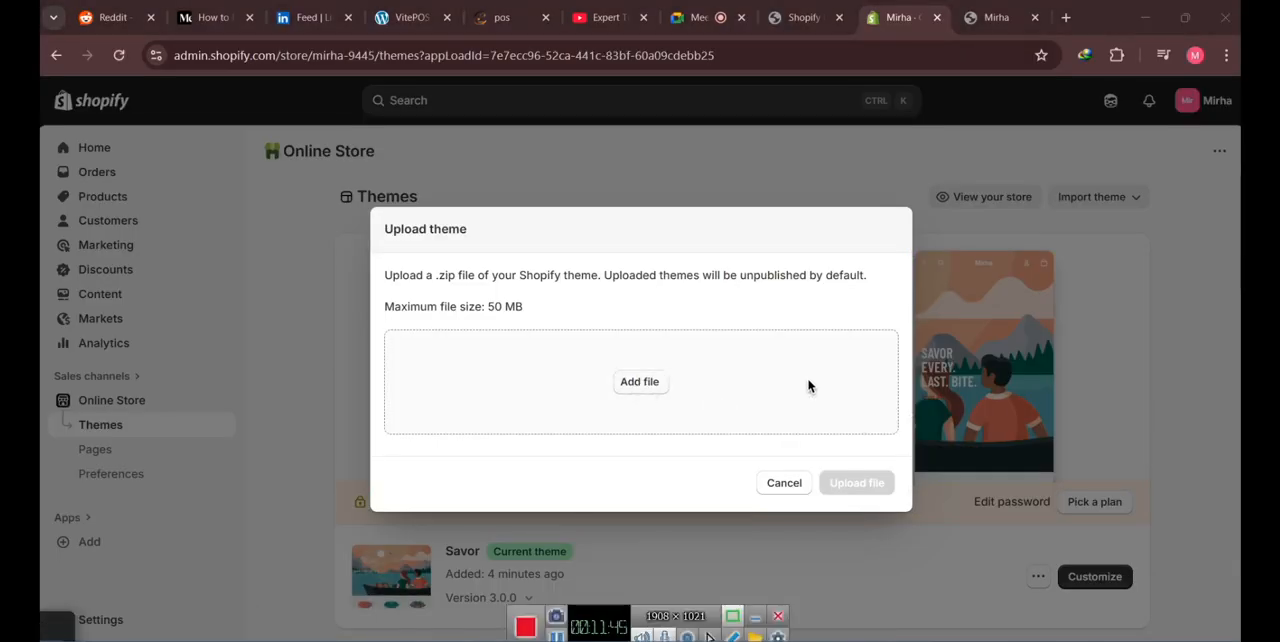
left_click(806, 381)
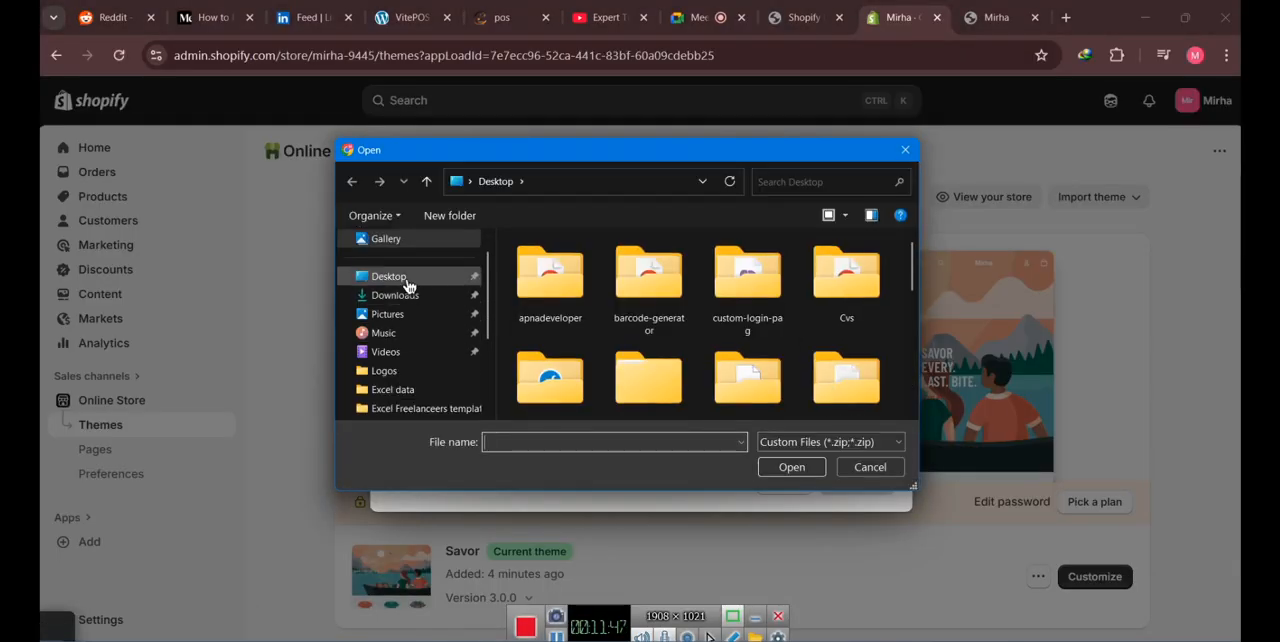
left_click_drag(909, 277, 911, 350)
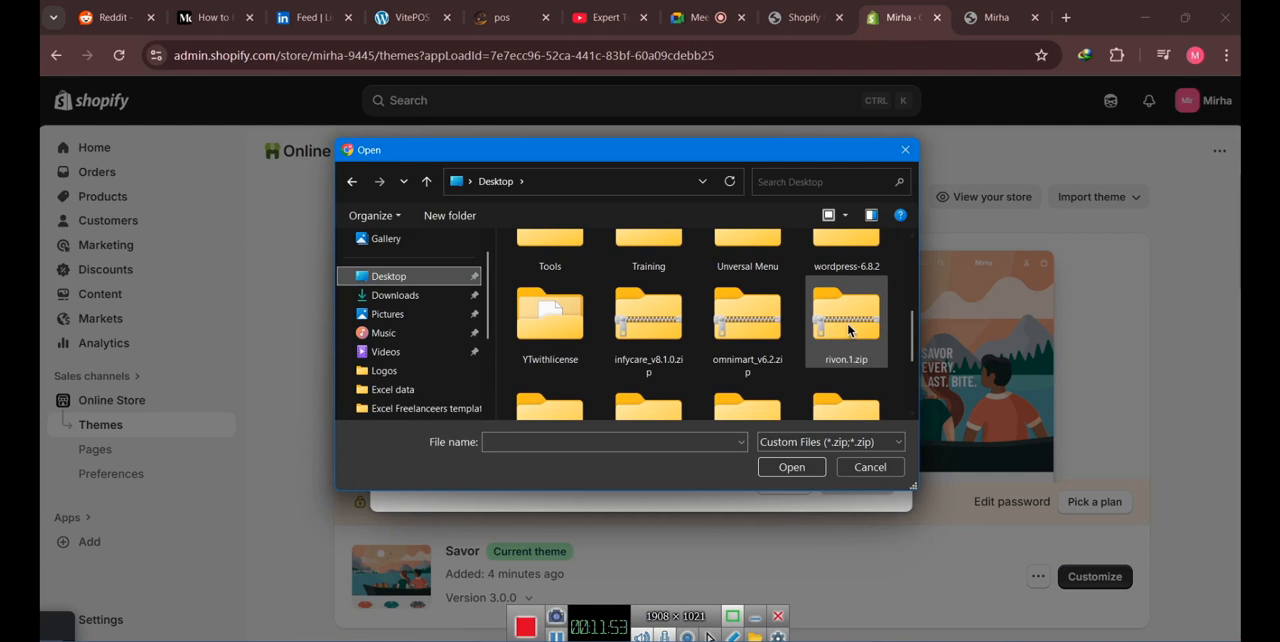
left_click(862, 336)
left_click(790, 466)
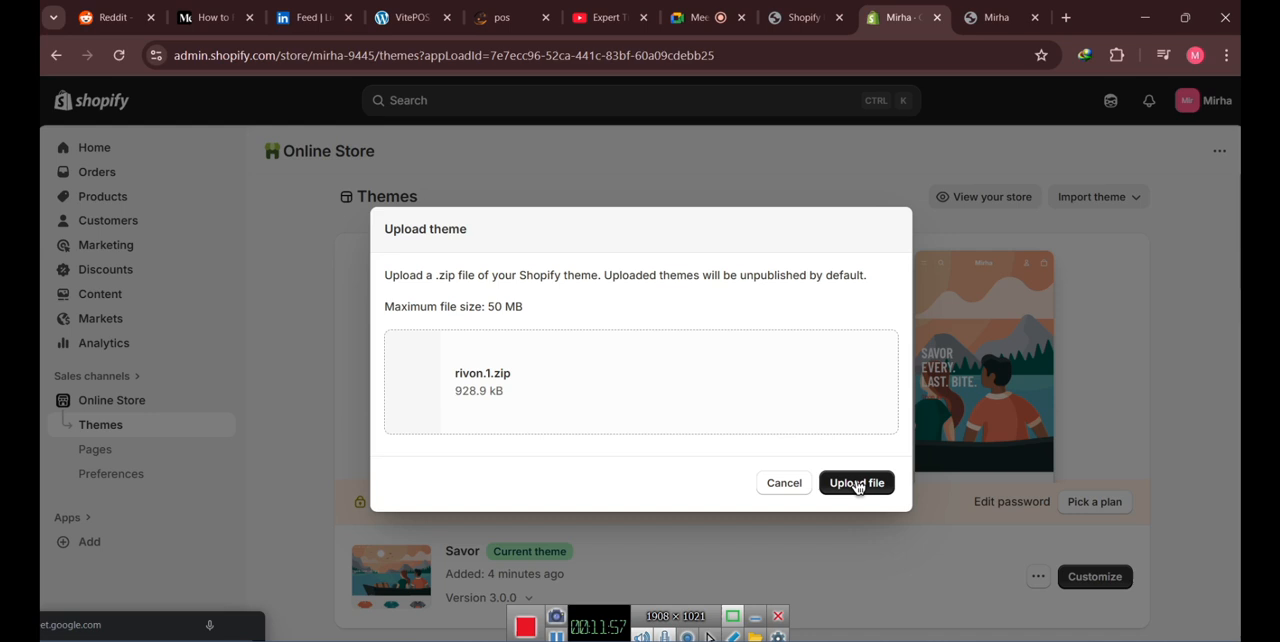
left_click(857, 485)
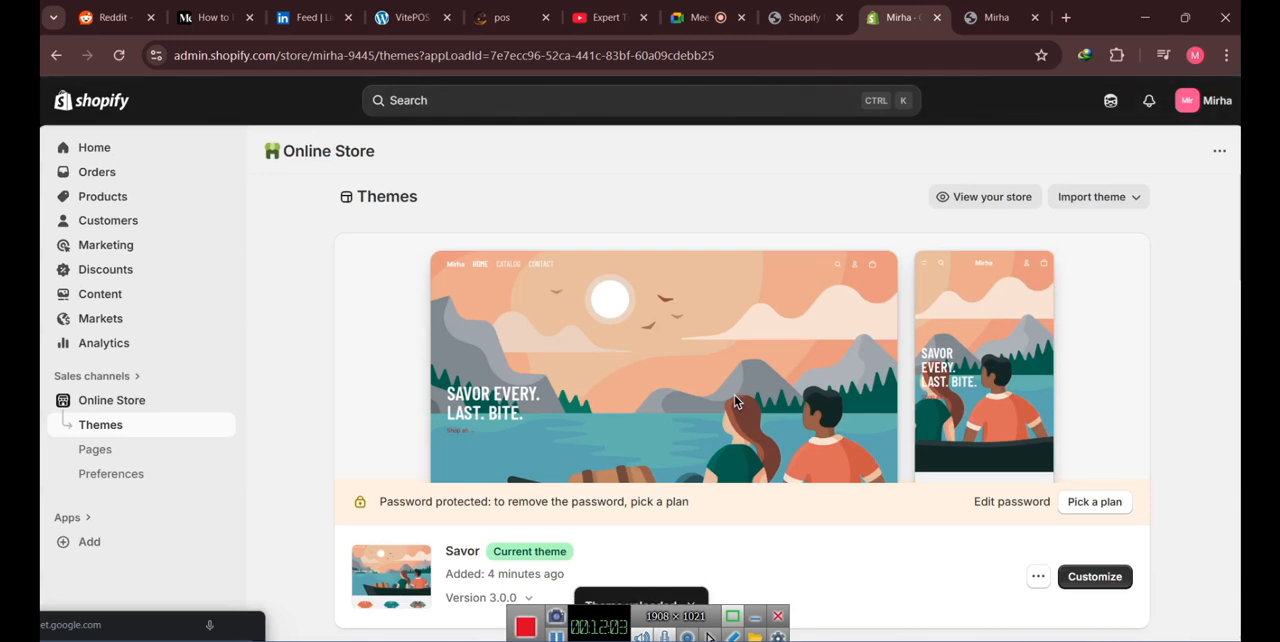
- Publish the rivon-1 theme from the theme library and check it as the store's current theme
scroll(734, 394, "down", 4)
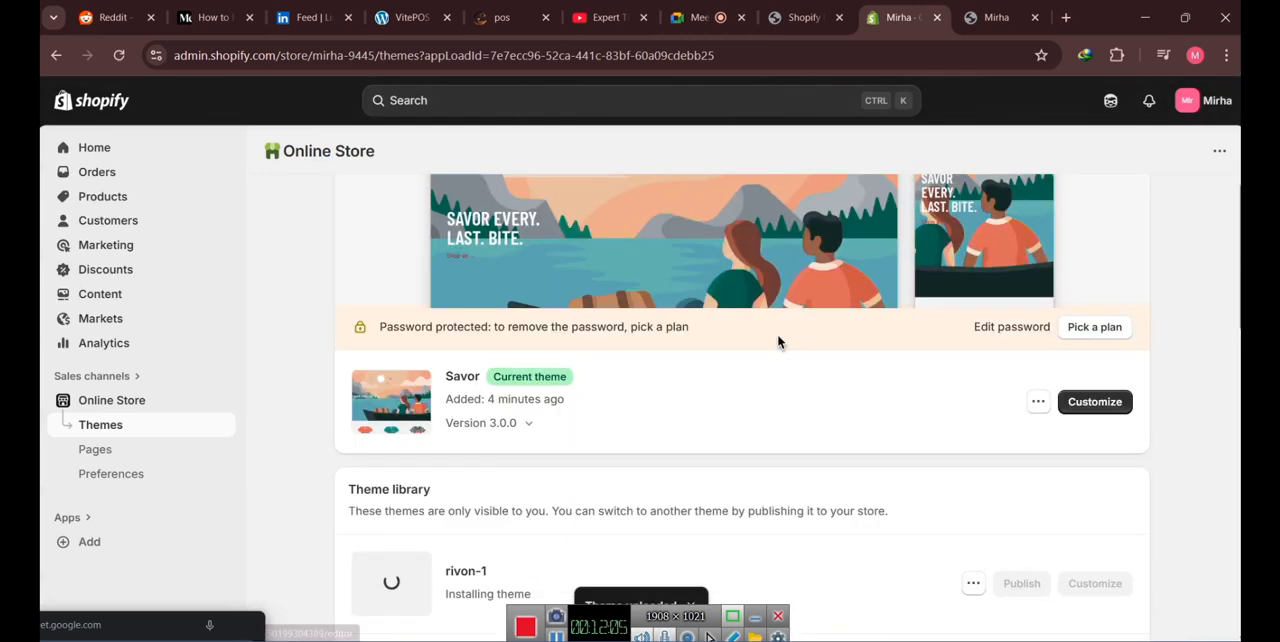
left_click_drag(444, 426, 549, 428)
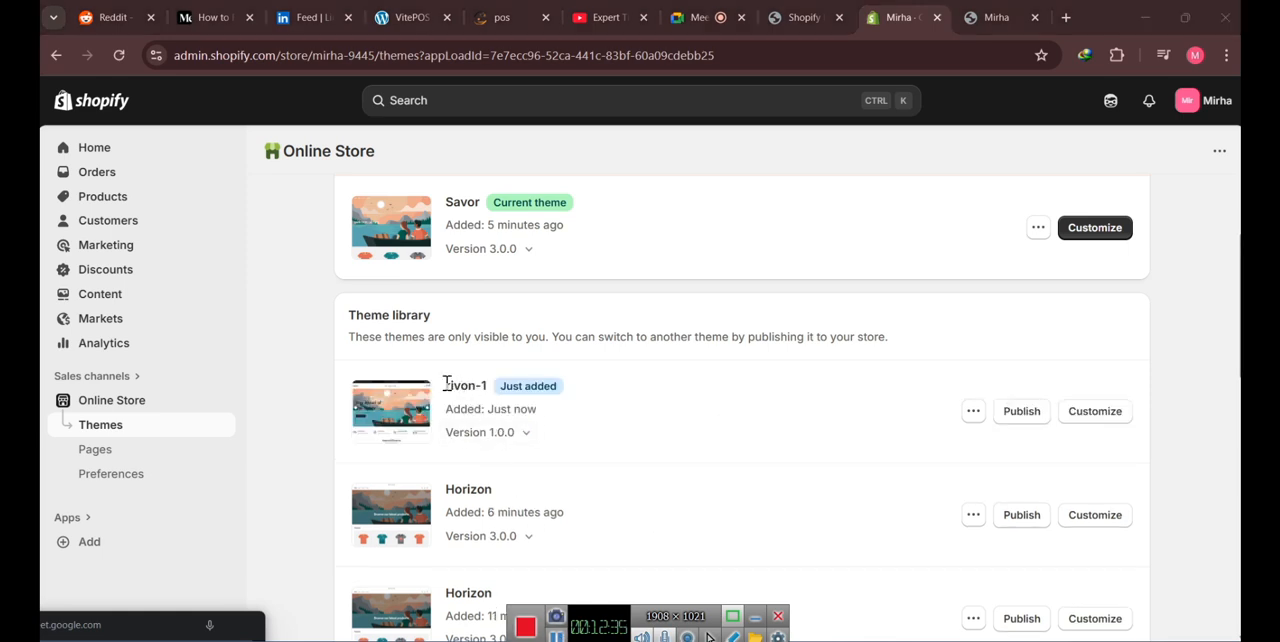
left_click(1021, 411)
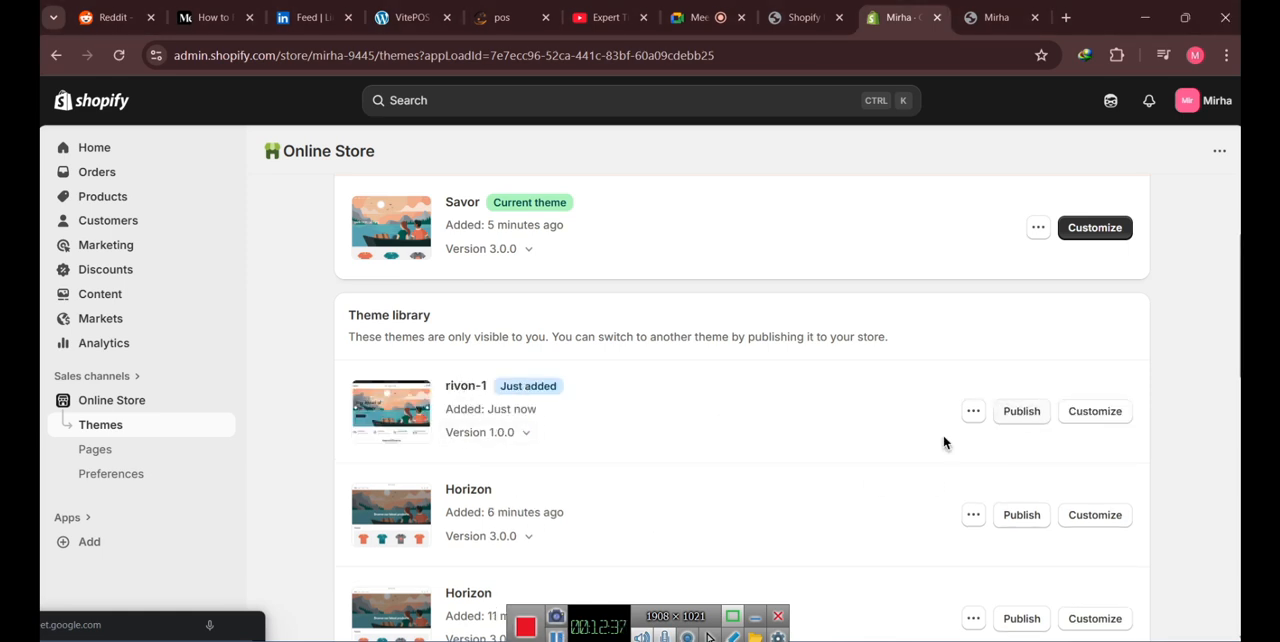
left_click(860, 512)
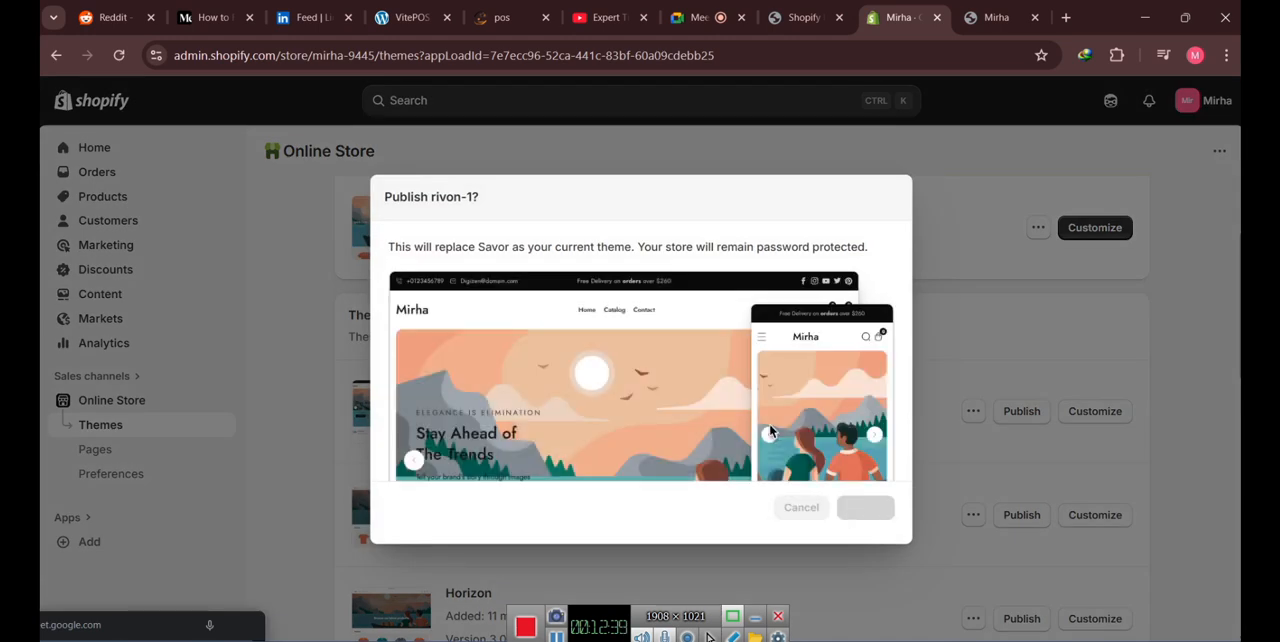
scroll(478, 383, "up", 4)
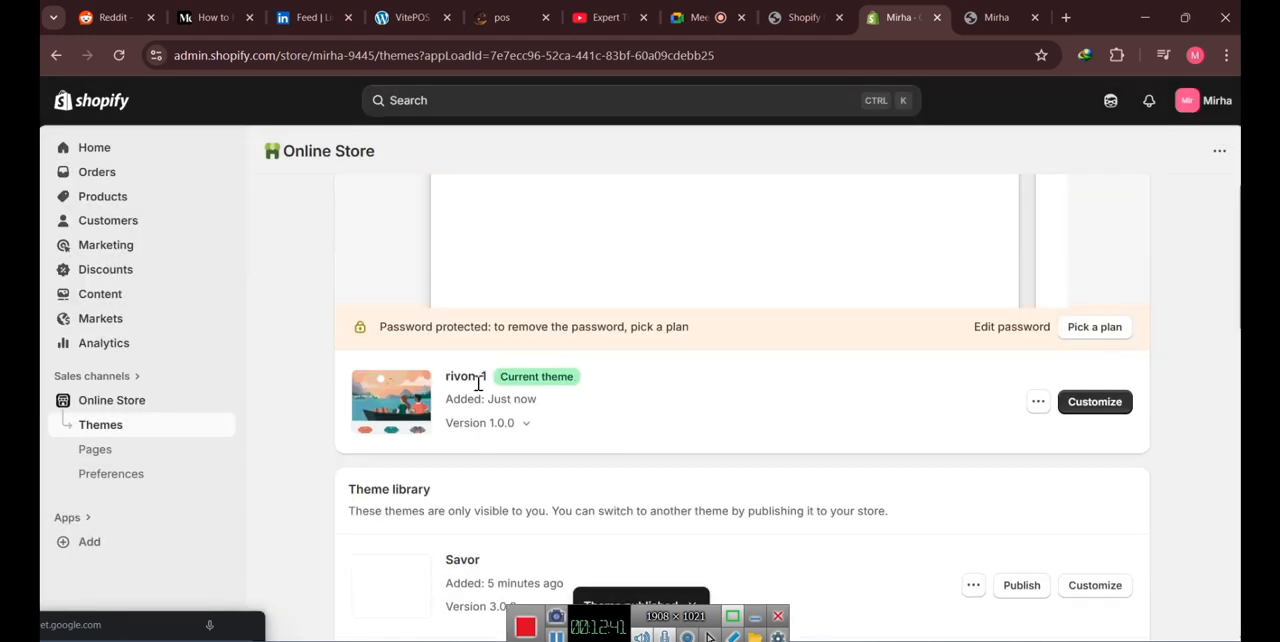
left_click_drag(445, 551, 489, 556)
scroll(677, 534, "down", 3)
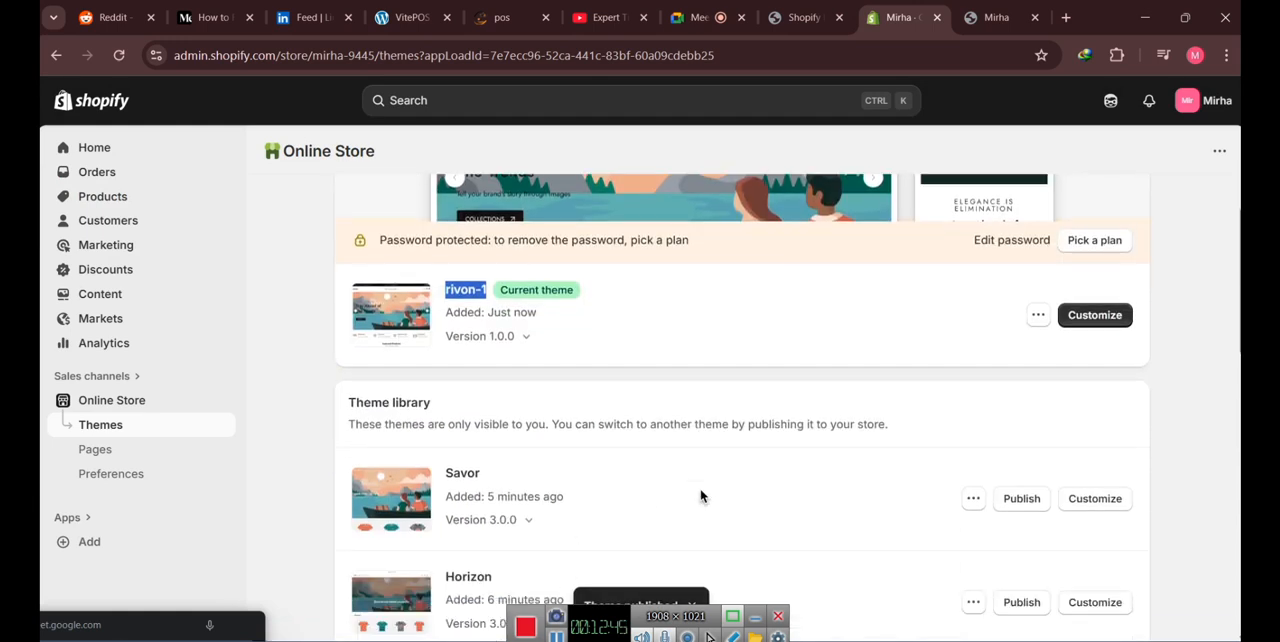
- Close the old storefront tab and view the online store with the published rivon-1 theme
left_click(1034, 17)
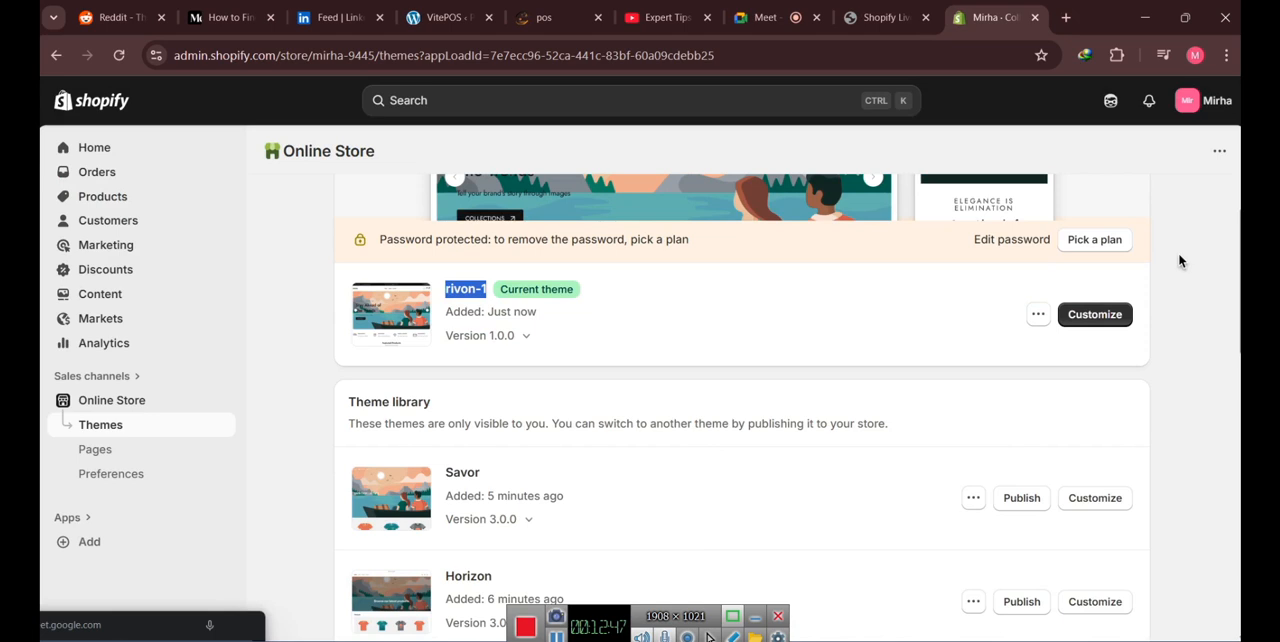
scroll(1177, 260, "up", 3)
left_click(988, 199)
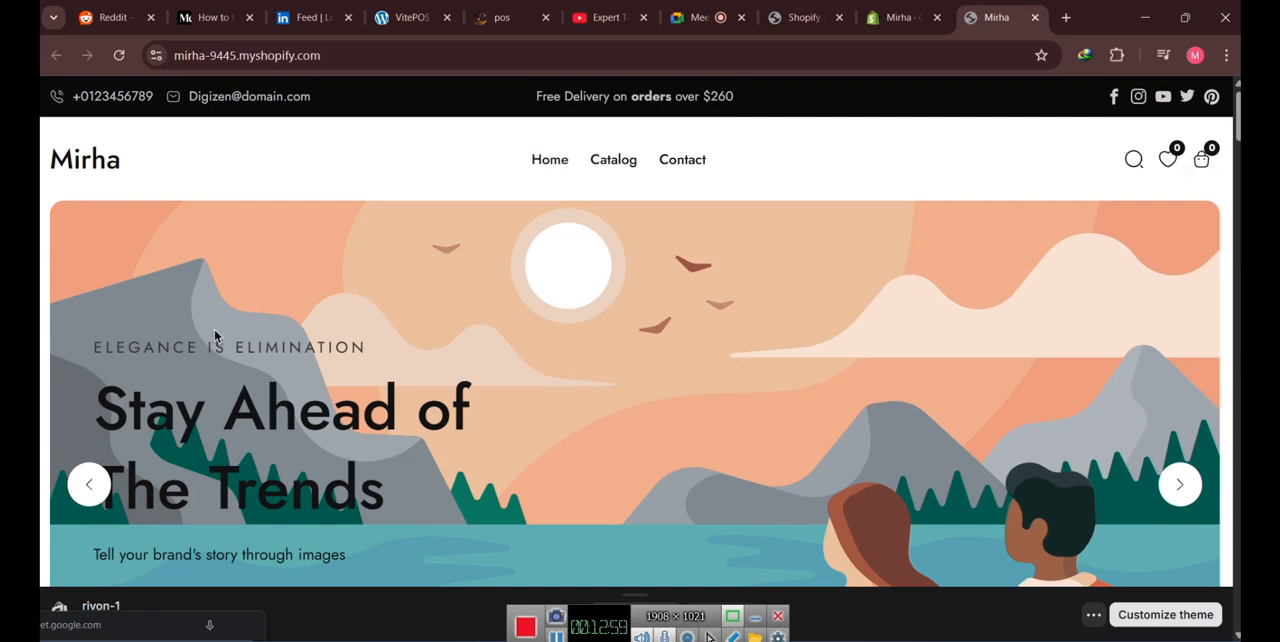
- Review the rivon-1 storefront homepage from the hero slideshow through the product, collection and image sections down to the footer
scroll(588, 250, "down", 2)
left_click(1180, 313)
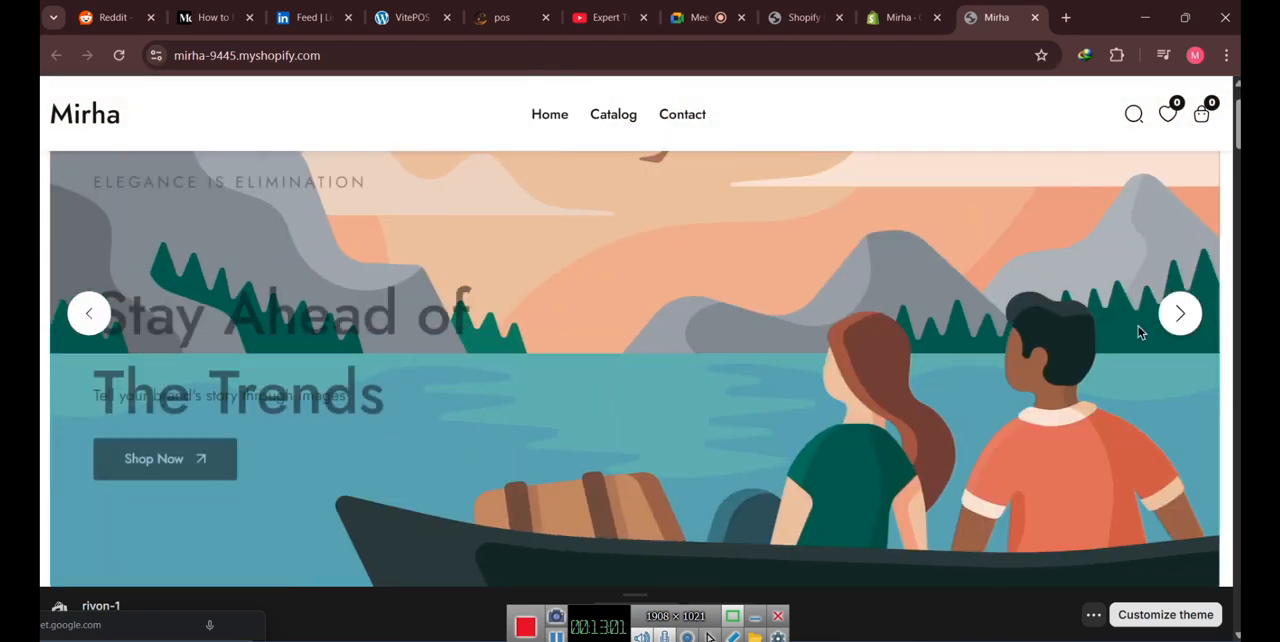
scroll(540, 326, "down", 2)
scroll(541, 330, "down", 2)
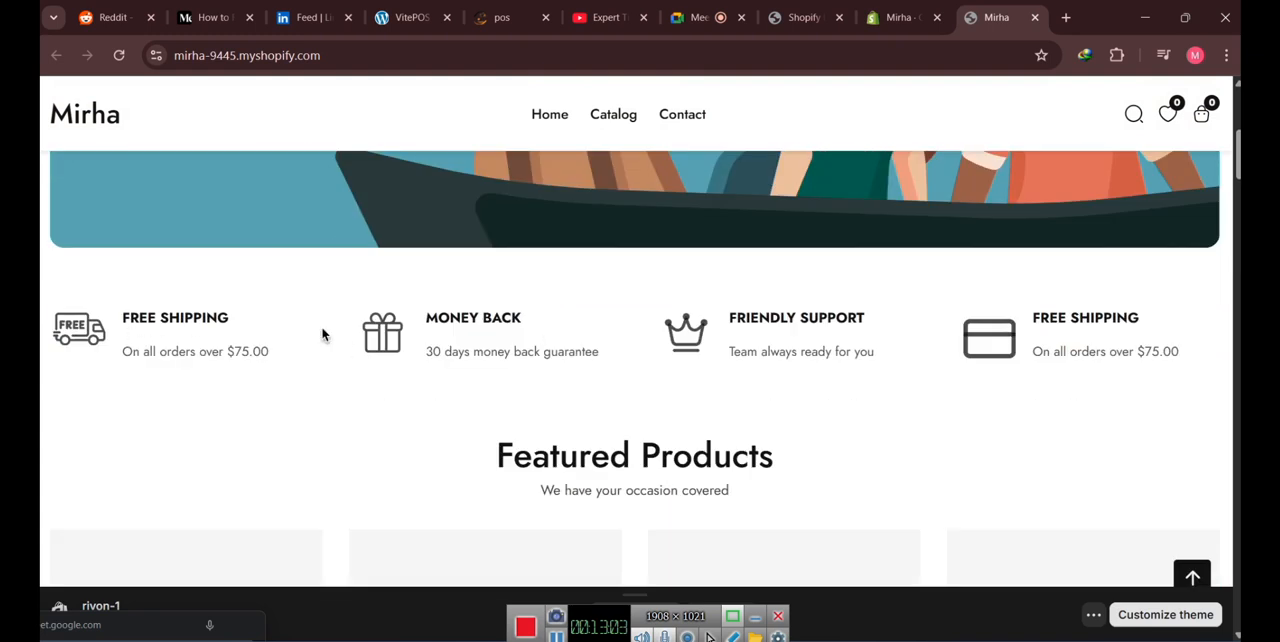
scroll(354, 342, "down", 2)
left_click_drag(456, 305, 548, 314)
scroll(51, 337, "down", 5)
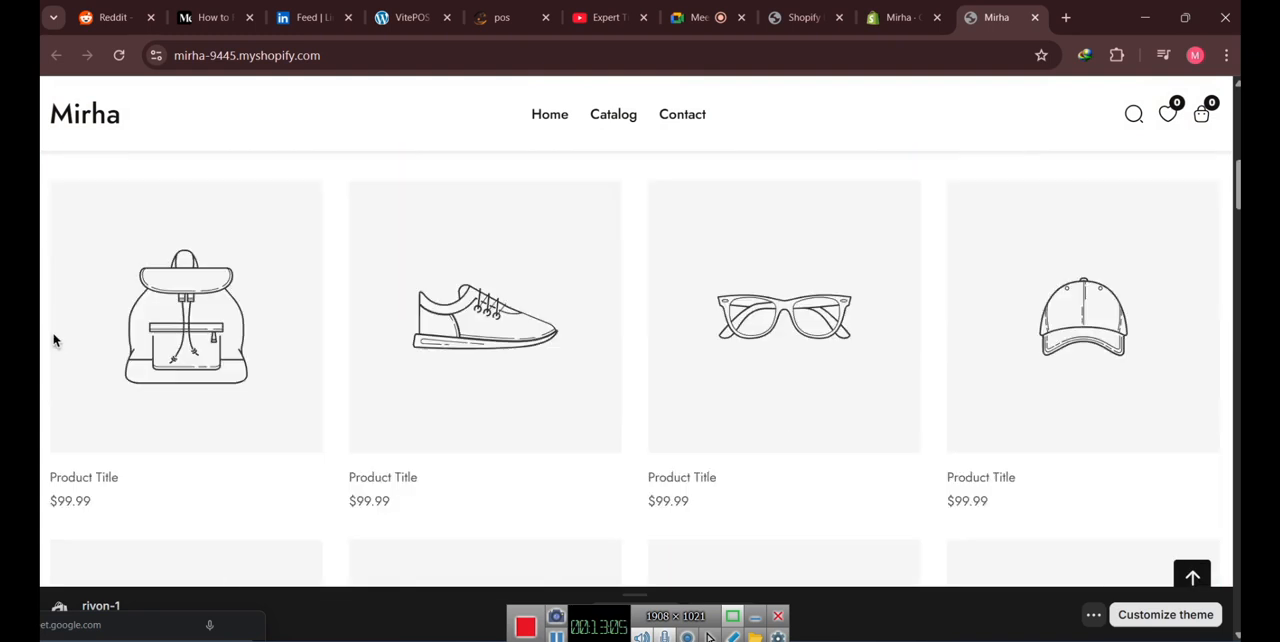
scroll(55, 341, "down", 10)
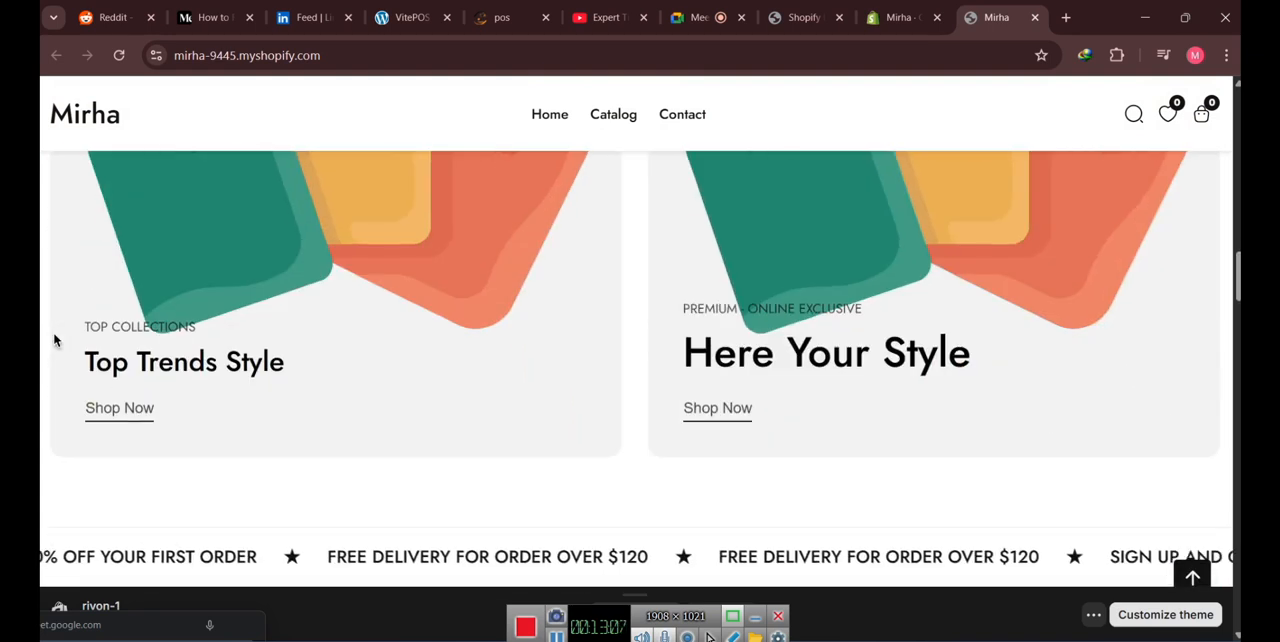
scroll(55, 341, "down", 15)
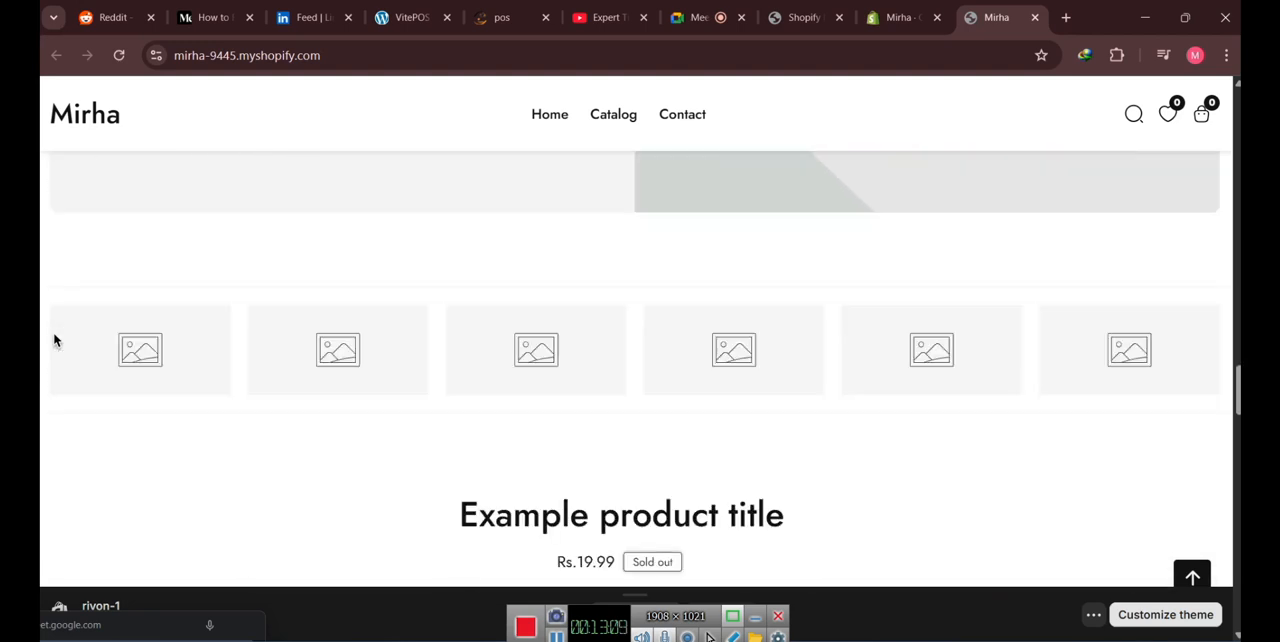
scroll(53, 339, "down", 10)
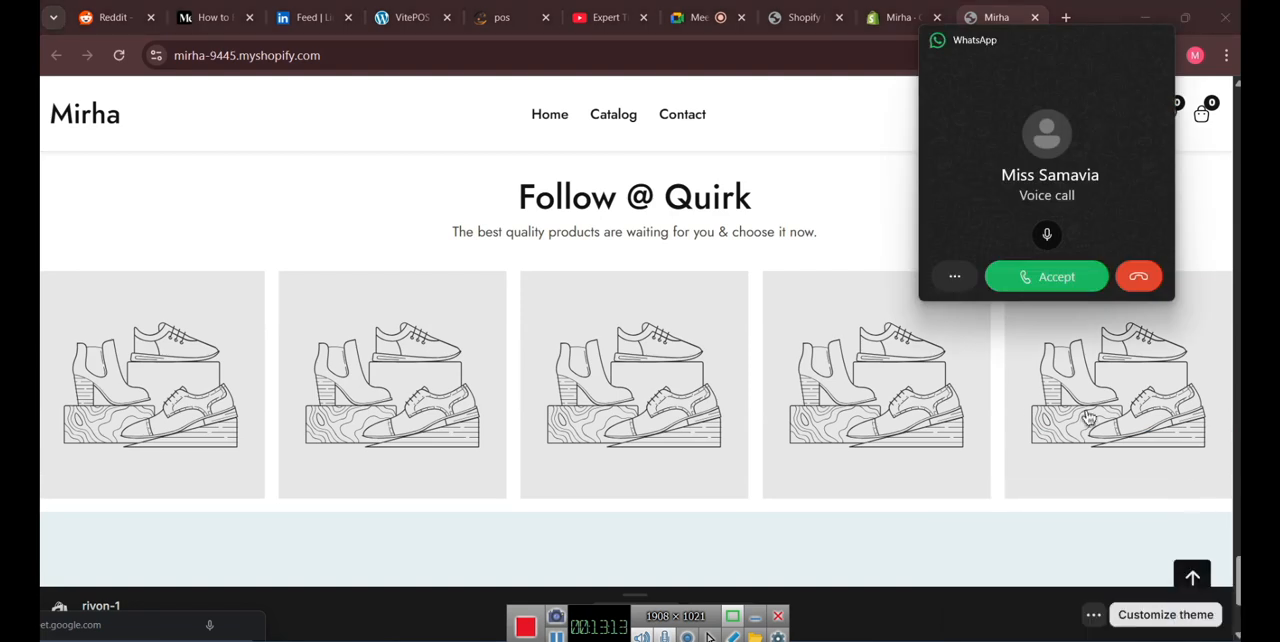
scroll(601, 397, "down", 3)
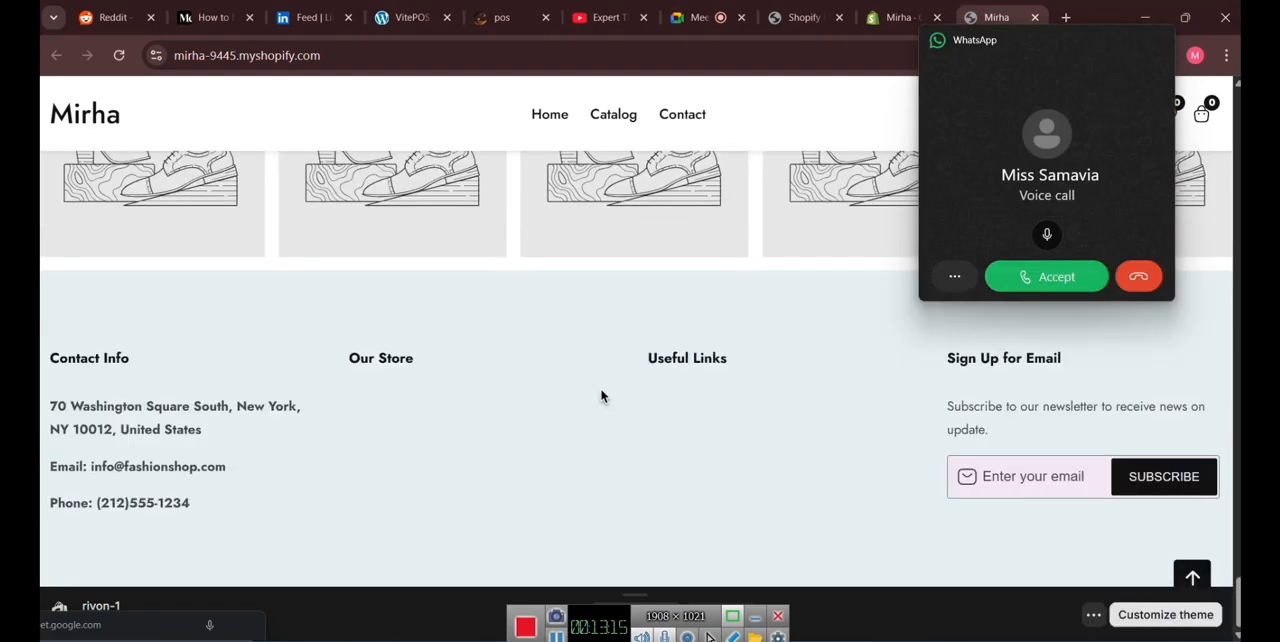